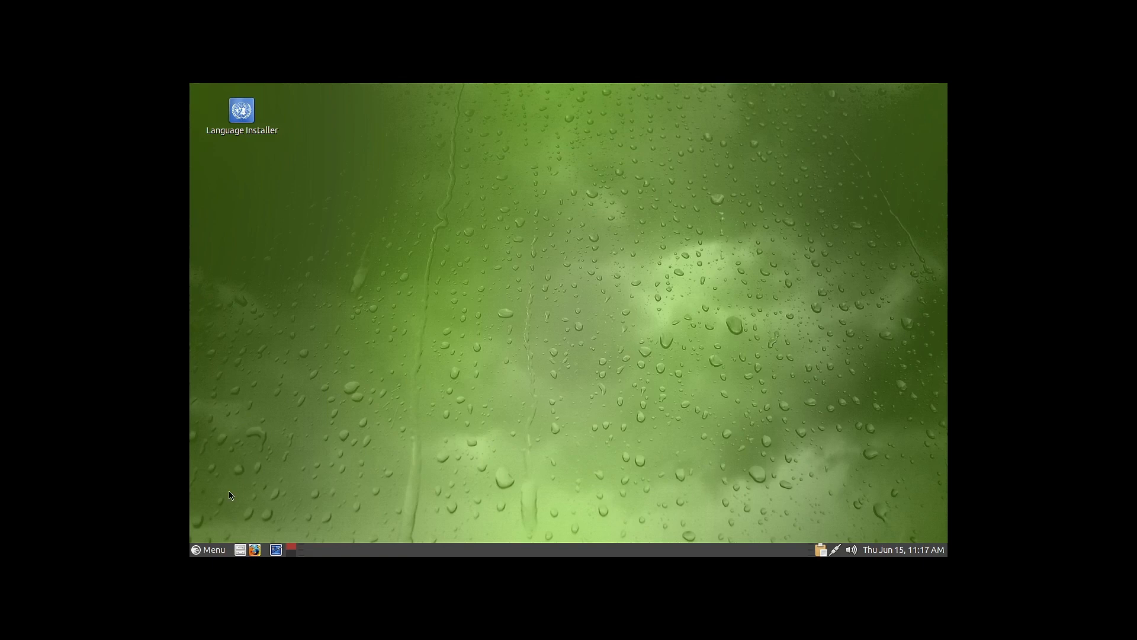
Set the monitor resolution to 1920 x 1080 in the display preferences, keep the new configuration and close the preferences.
{"action": "left_click", "coordinate": [220, 551]}
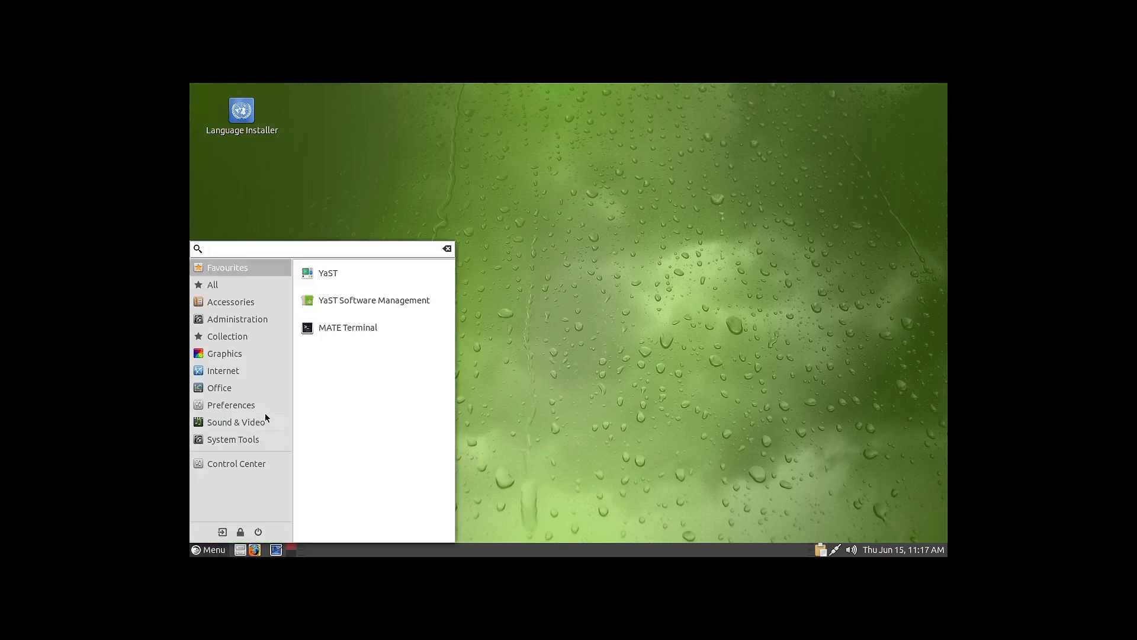
{"action": "left_click", "coordinate": [256, 445]}
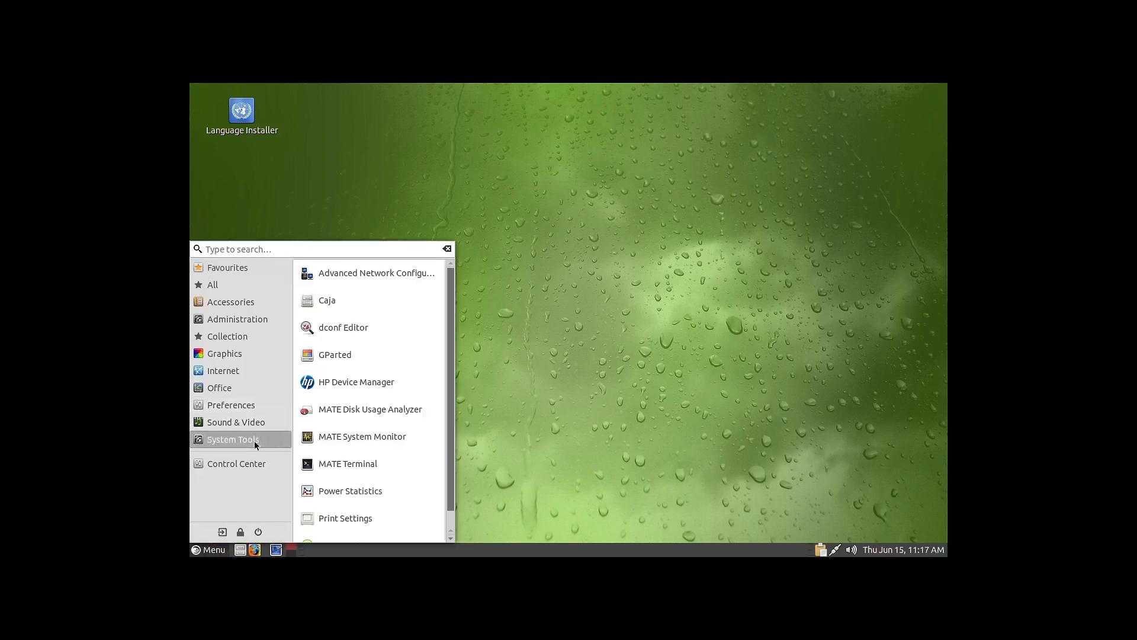
{"action": "scroll", "coordinate": [397, 423], "scroll_direction": "down", "scroll_amount": 1}
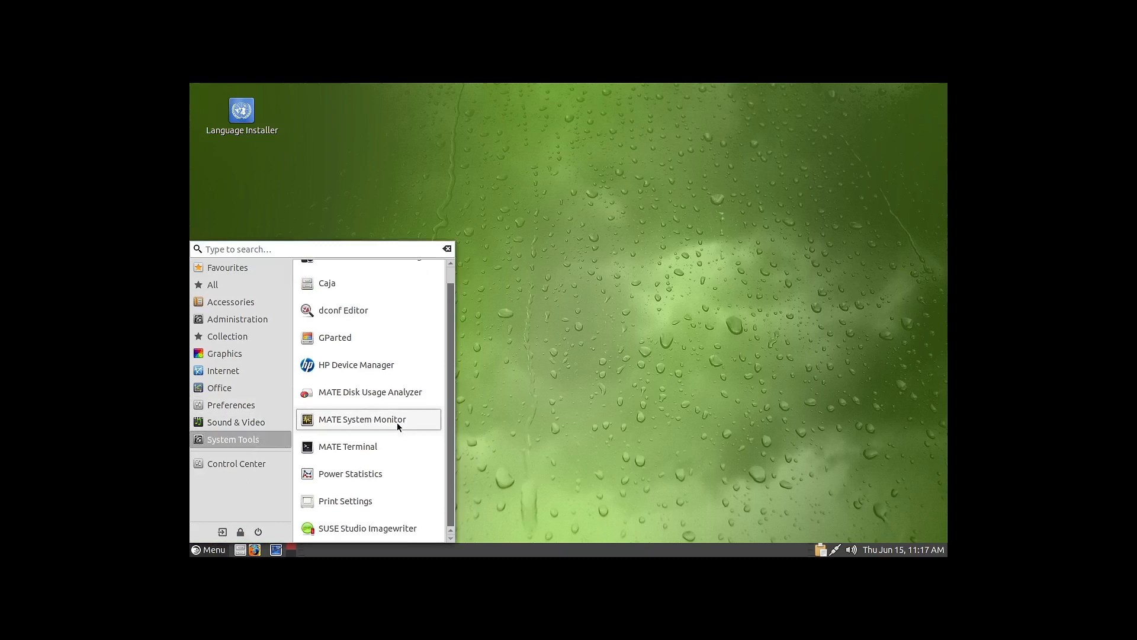
{"action": "left_click", "coordinate": [240, 407]}
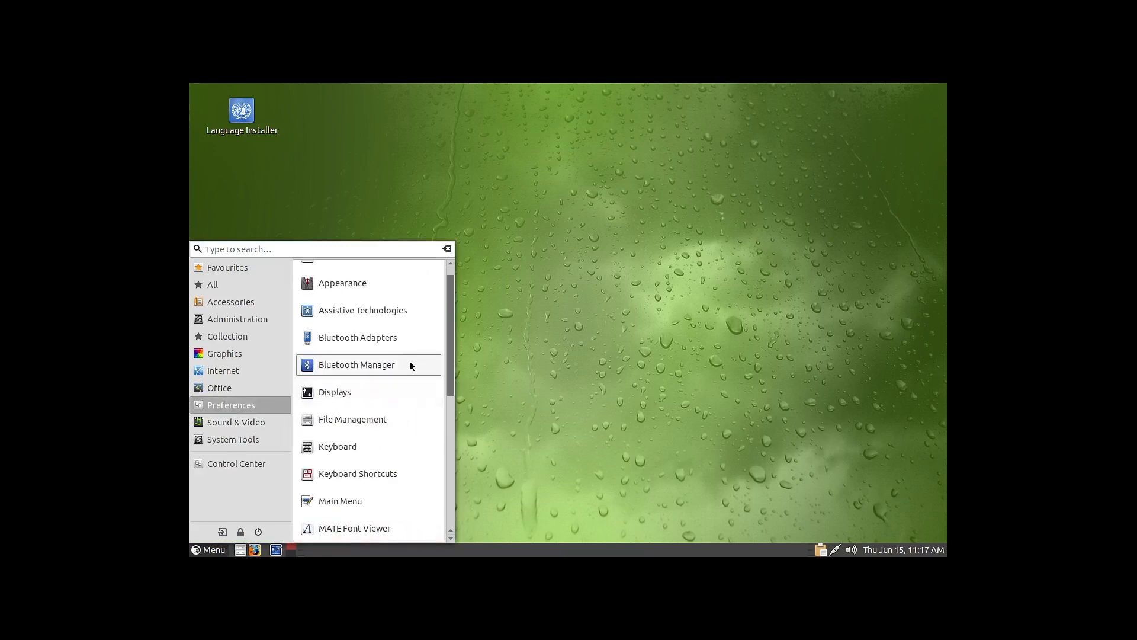
{"action": "left_click", "coordinate": [380, 388]}
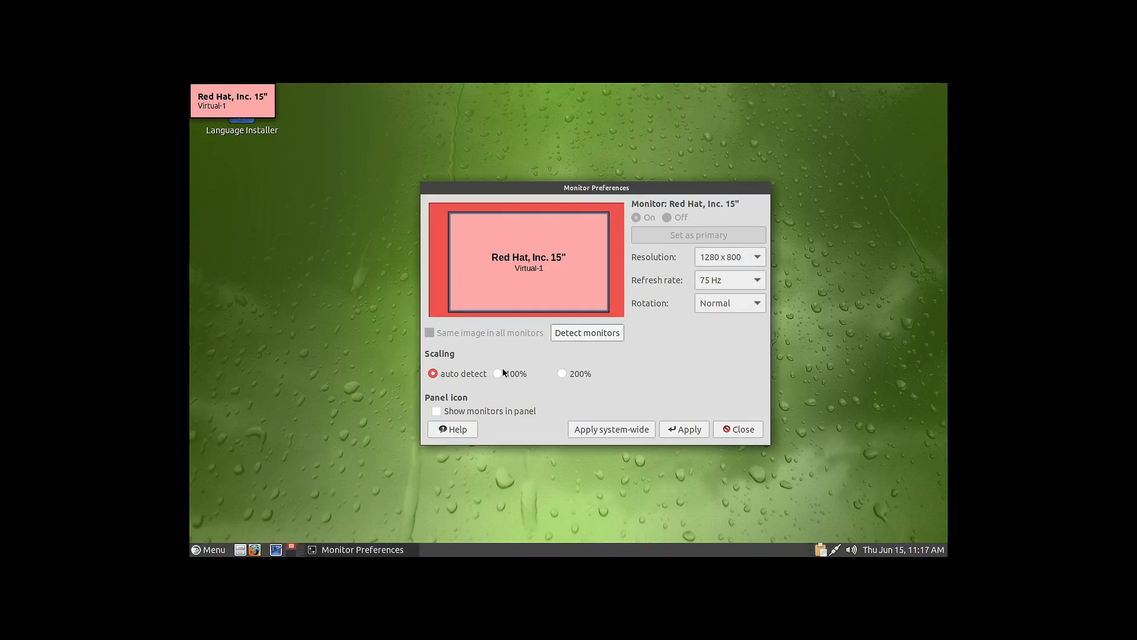
{"action": "left_click", "coordinate": [724, 259]}
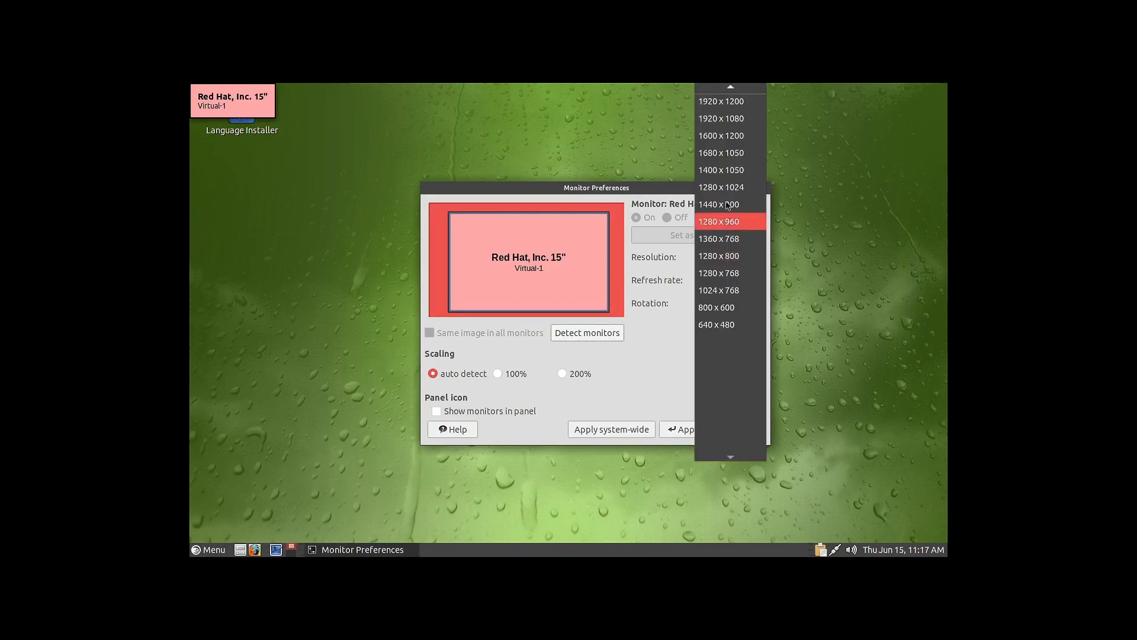
{"action": "left_click", "coordinate": [732, 119]}
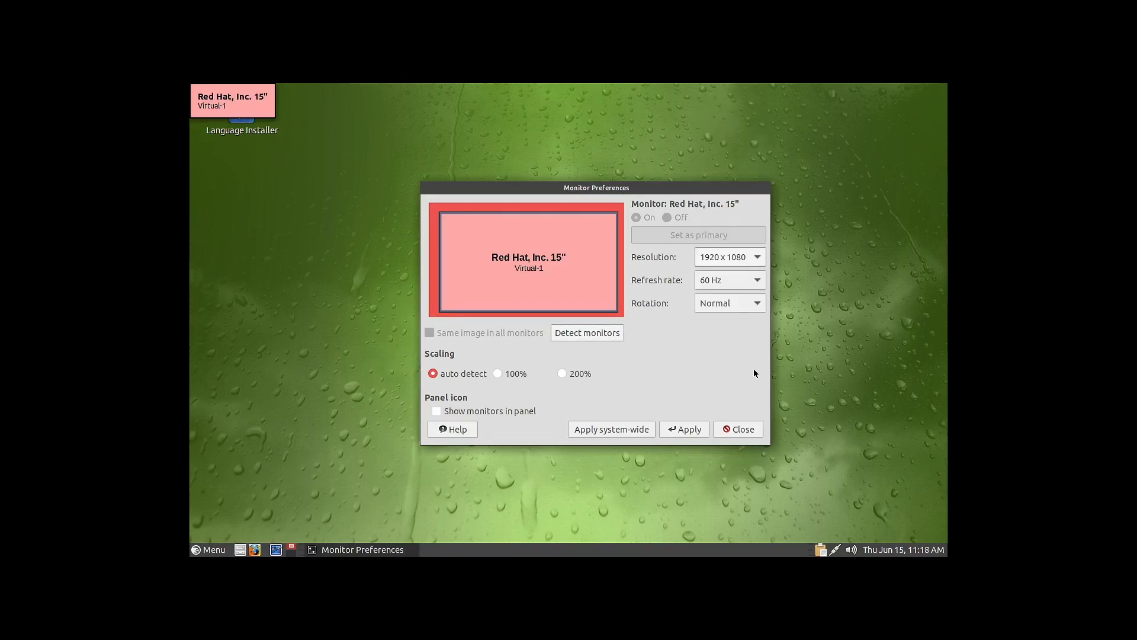
{"action": "left_click", "coordinate": [683, 430]}
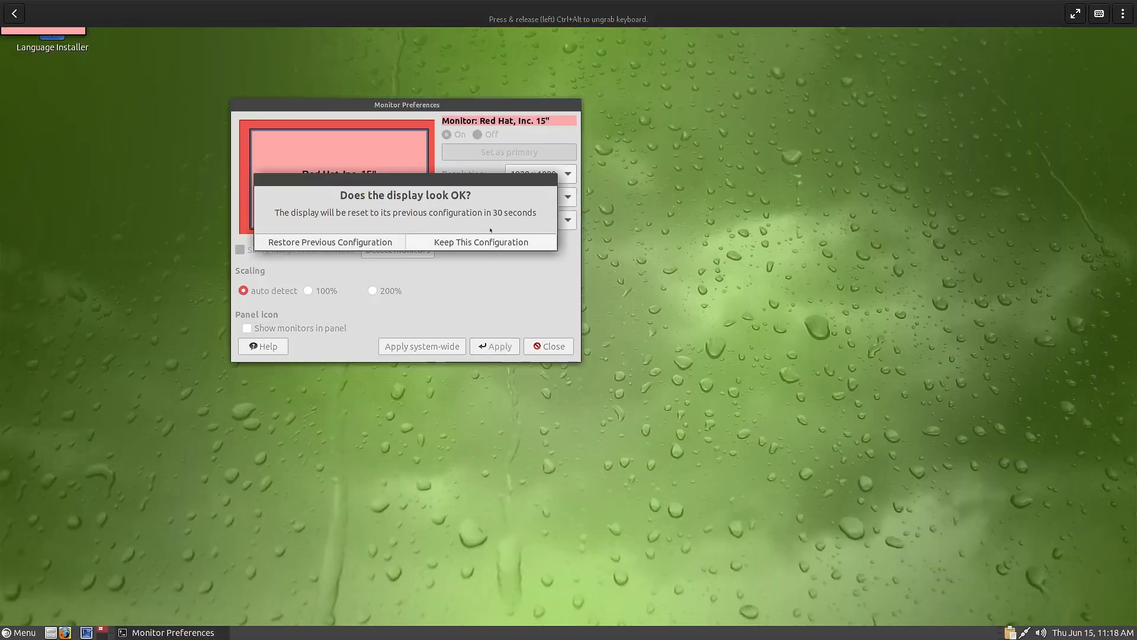
{"action": "left_click", "coordinate": [458, 246]}
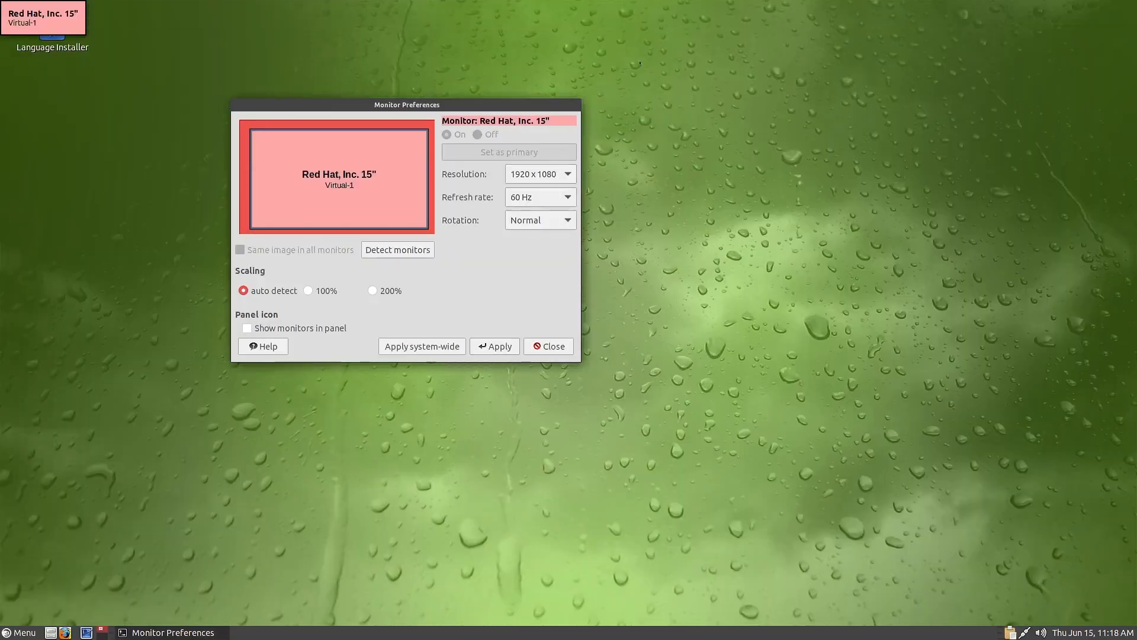
{"action": "left_click", "coordinate": [550, 346]}
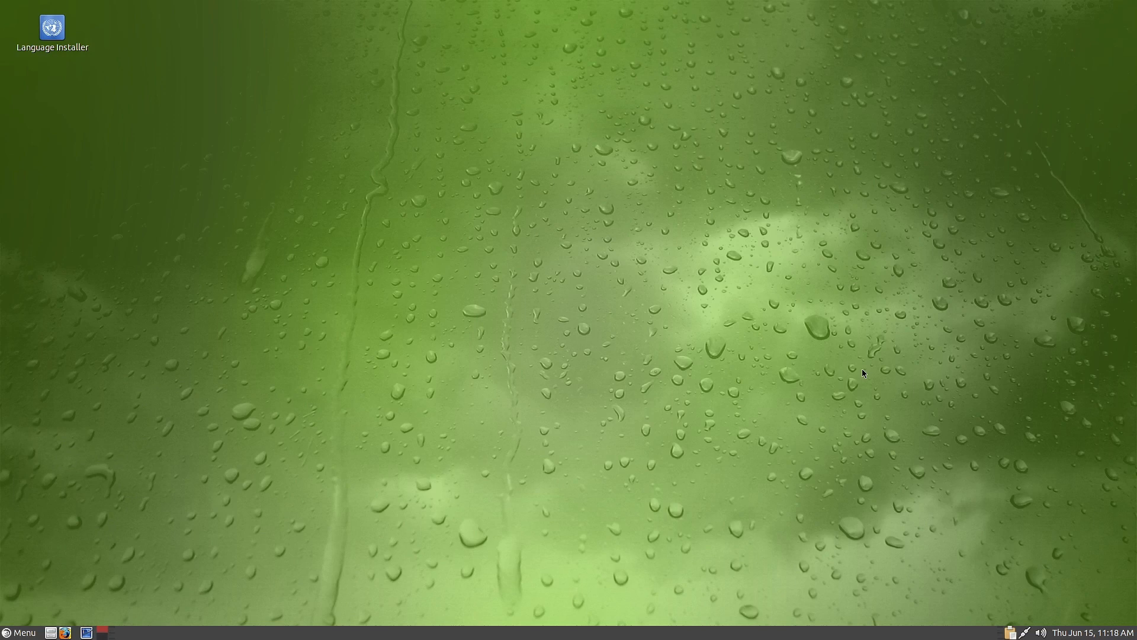
Open the home folder in the Caja file manager, check the program's version information and close it.
{"action": "left_click", "coordinate": [20, 632]}
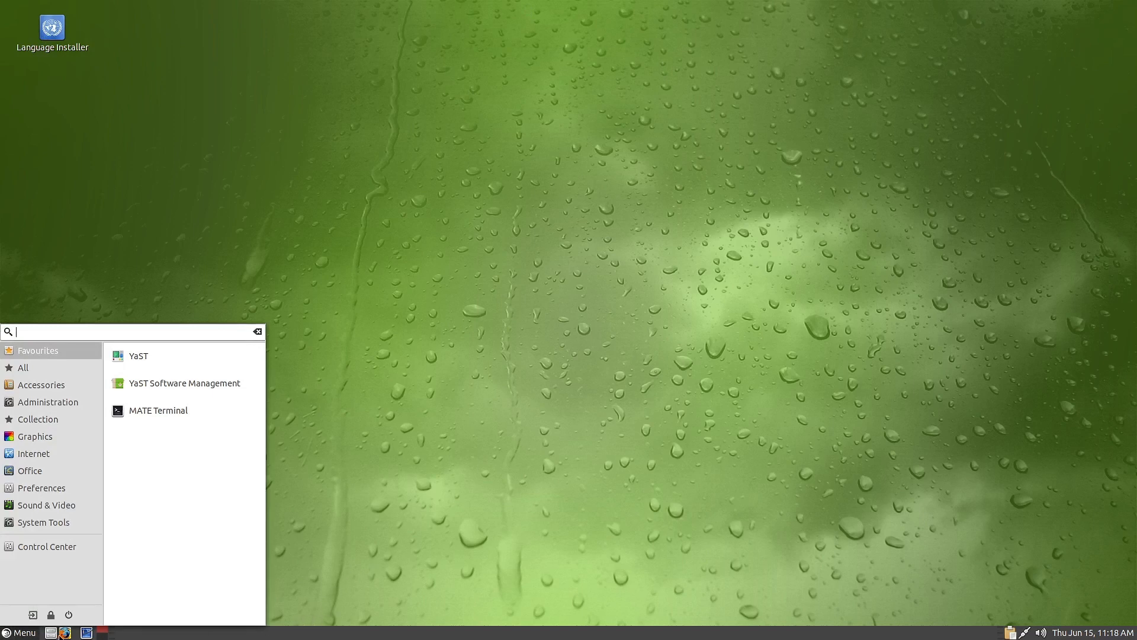
{"action": "left_click", "coordinate": [398, 574]}
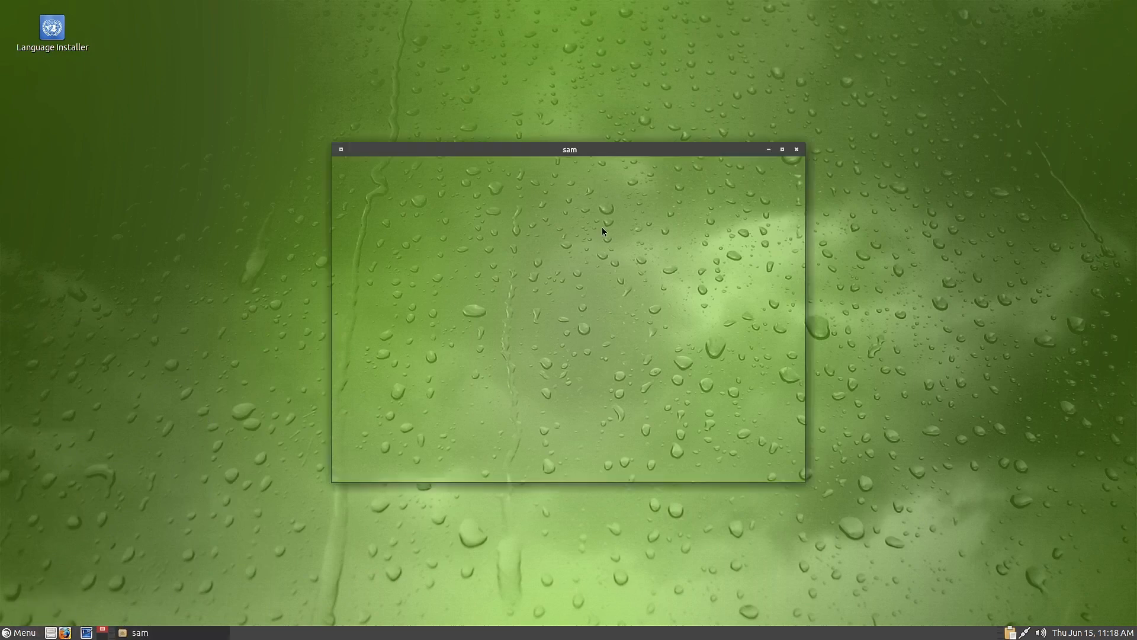
{"action": "left_click", "coordinate": [513, 170]}
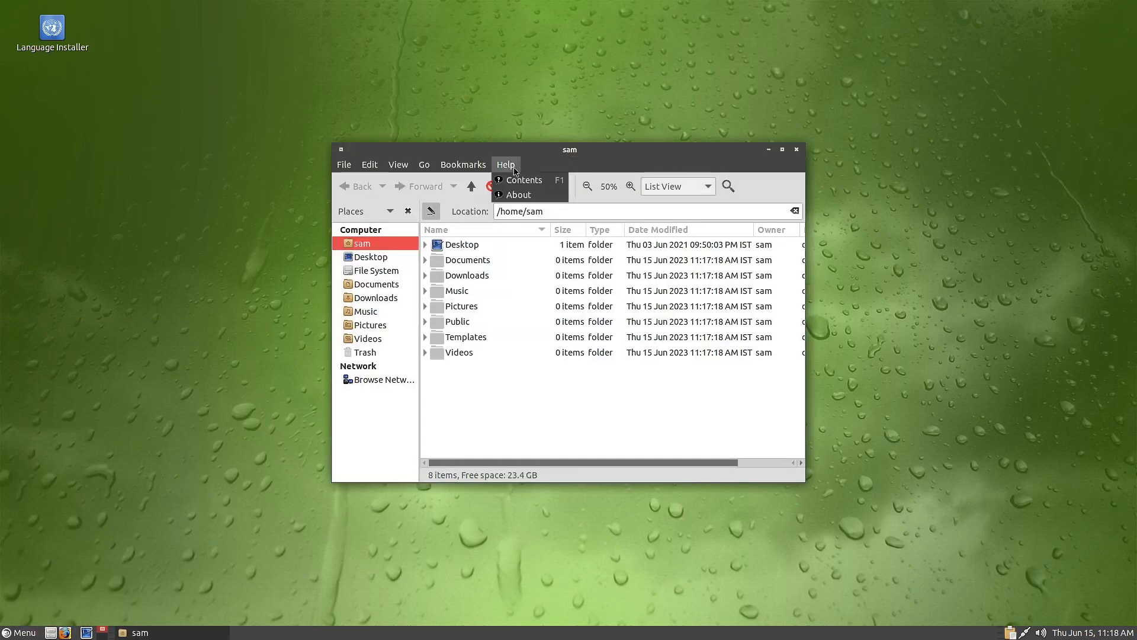
{"action": "left_click", "coordinate": [517, 195]}
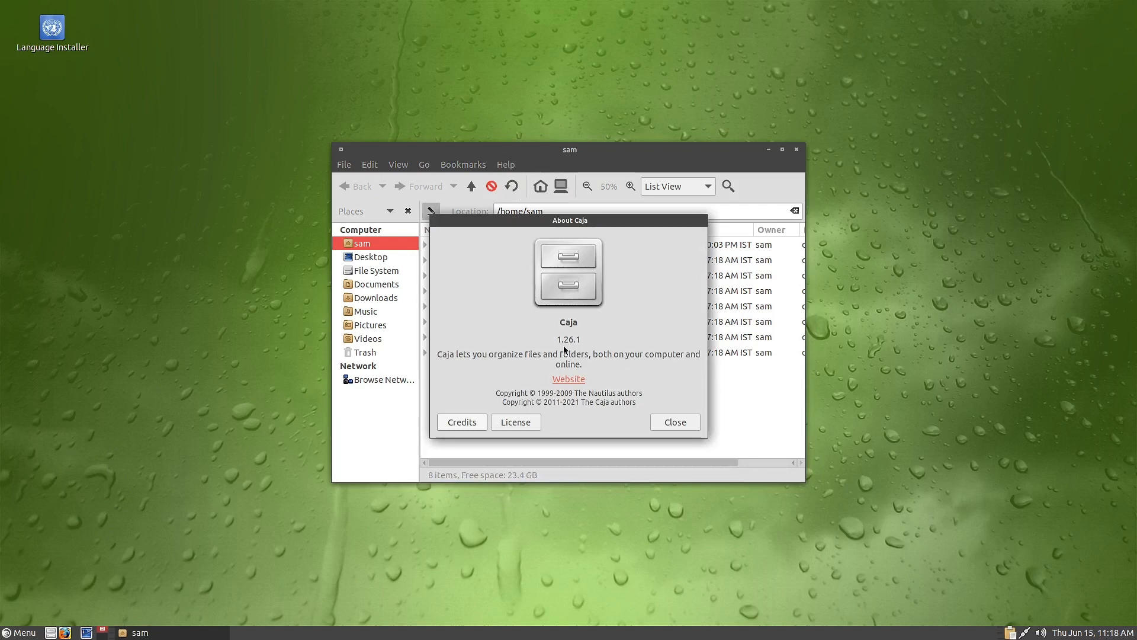
{"action": "left_click", "coordinate": [673, 427]}
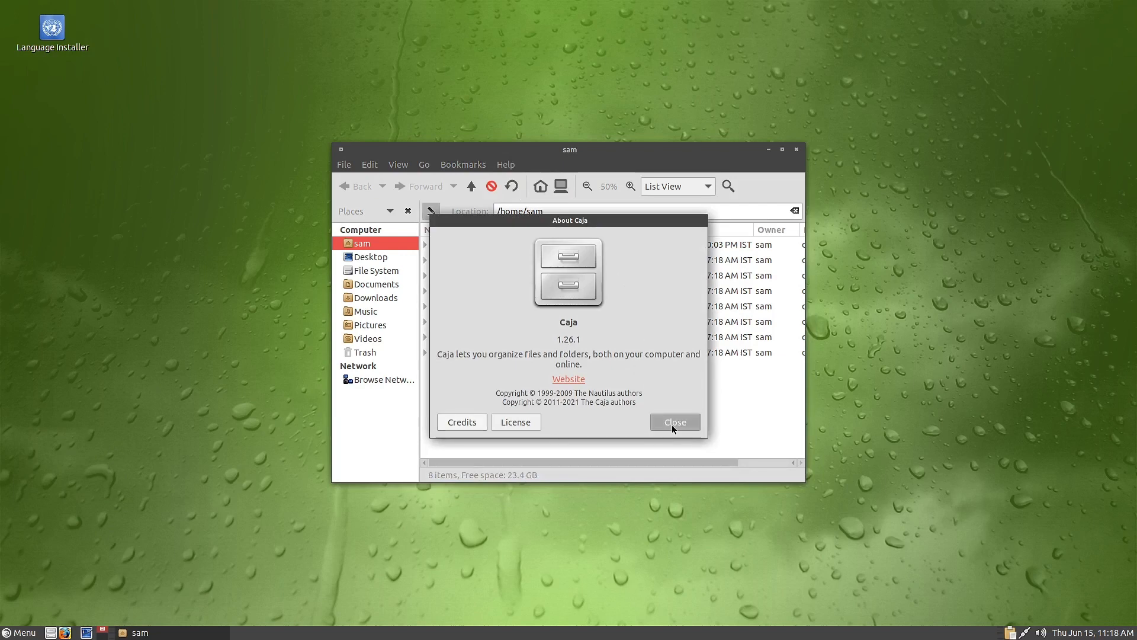
{"action": "left_click", "coordinate": [797, 150]}
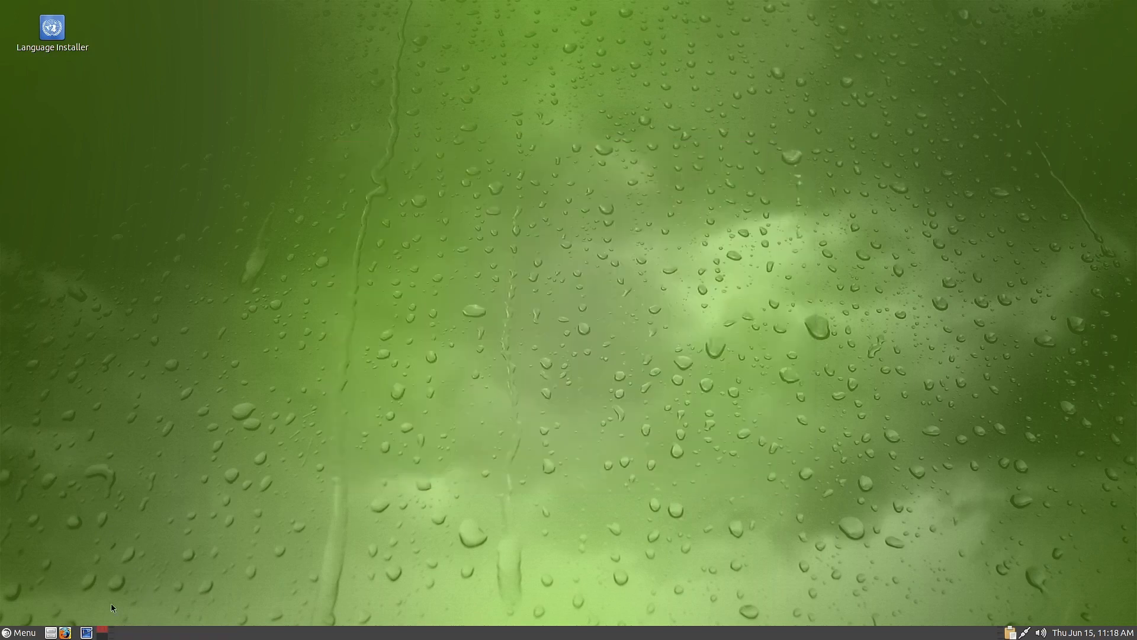
Launch Firefox, check its version in the About information and close the browser.
{"action": "left_click", "coordinate": [65, 633]}
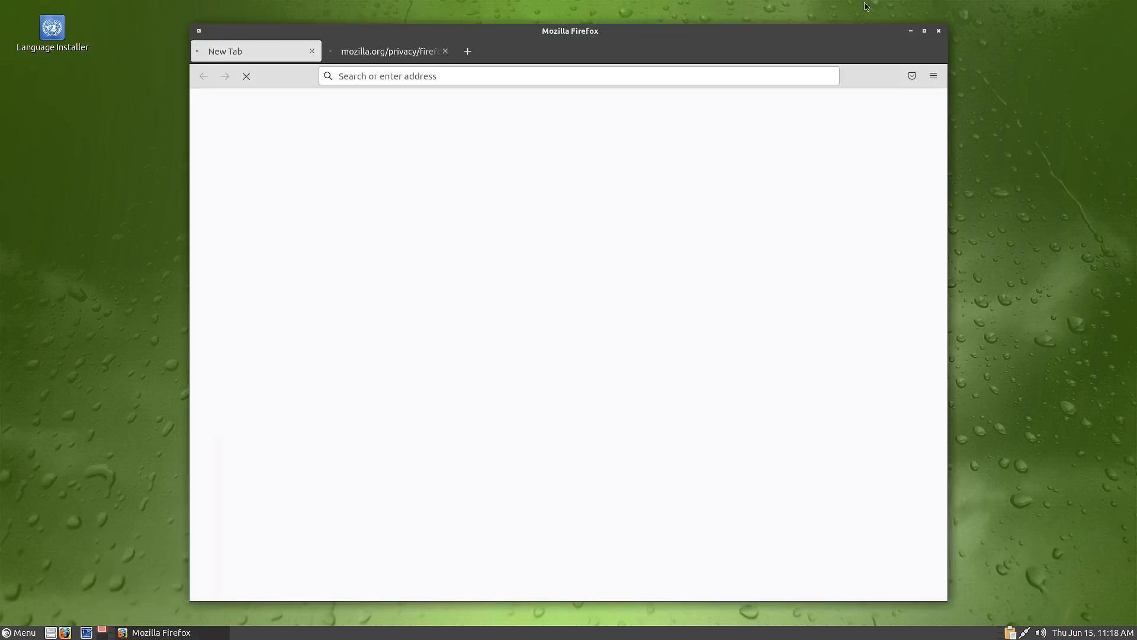
{"action": "left_click", "coordinate": [927, 78]}
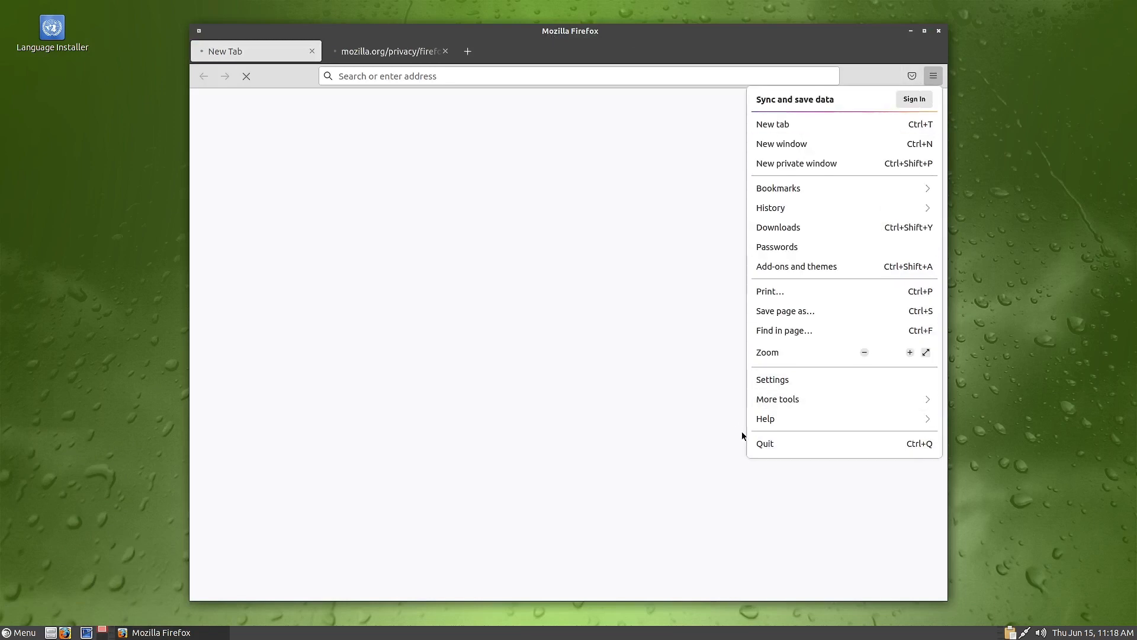
{"action": "left_click", "coordinate": [791, 420]}
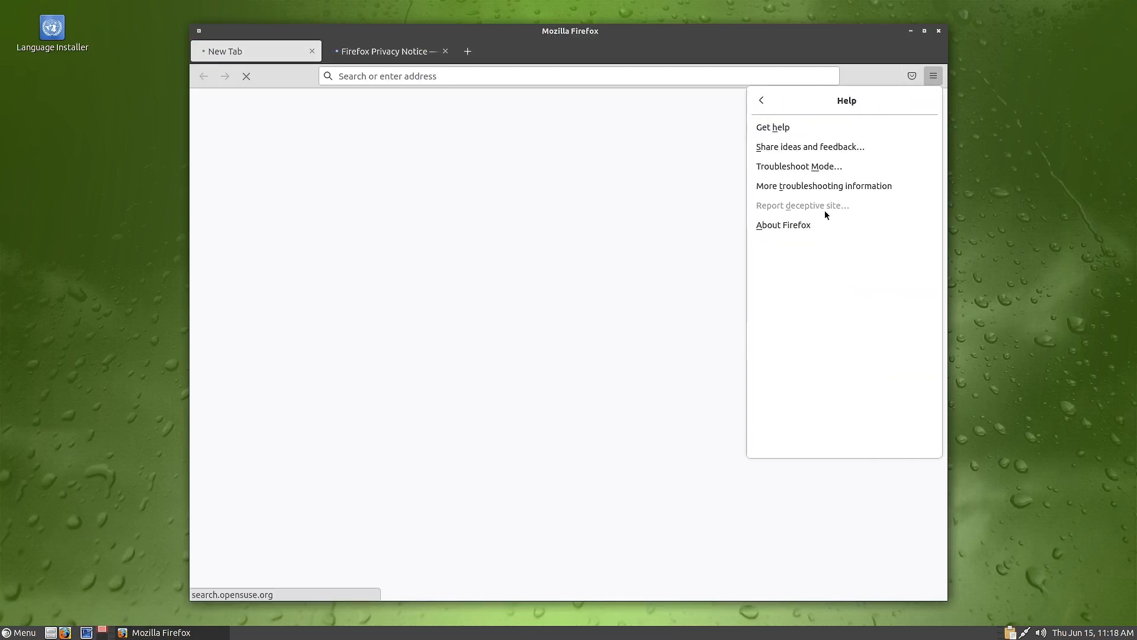
{"action": "left_click", "coordinate": [798, 225]}
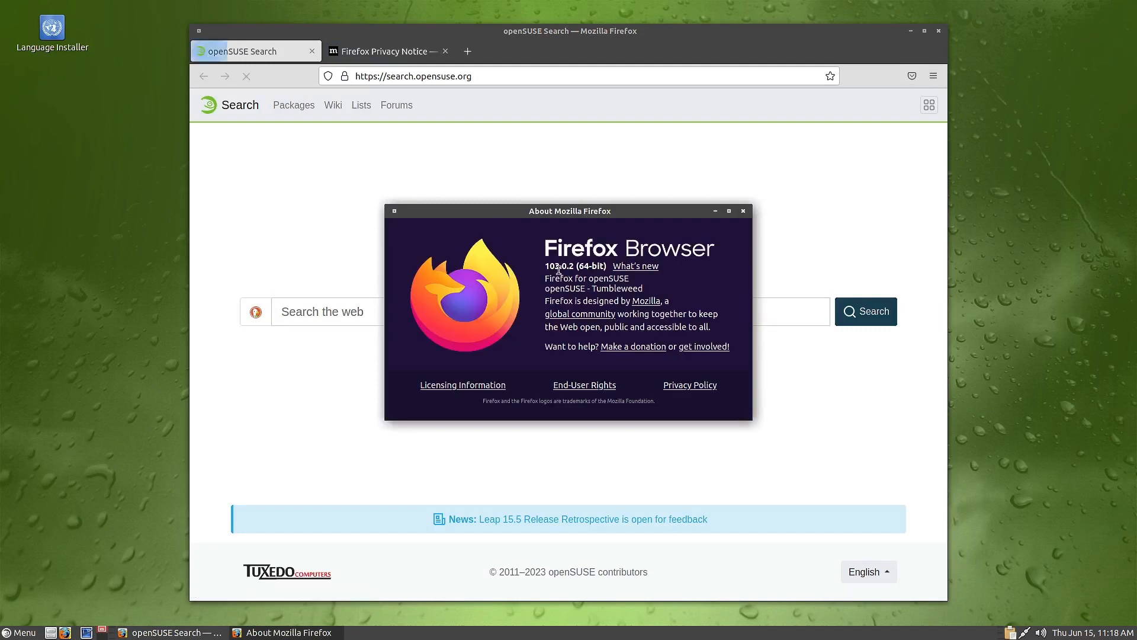
{"action": "left_click", "coordinate": [745, 212]}
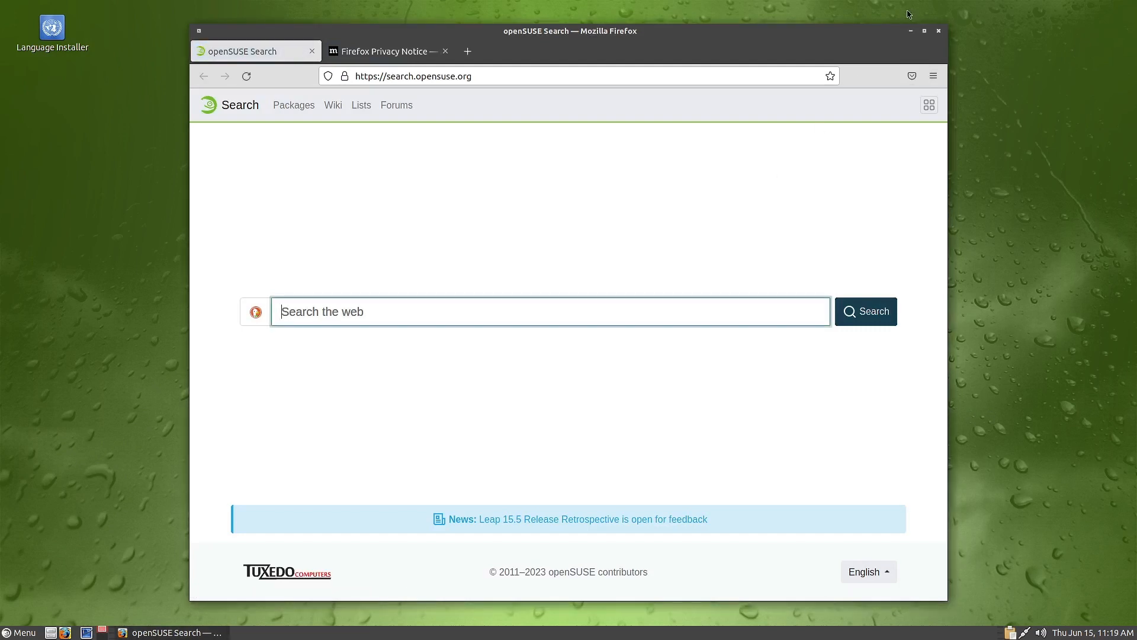
{"action": "left_click", "coordinate": [940, 33]}
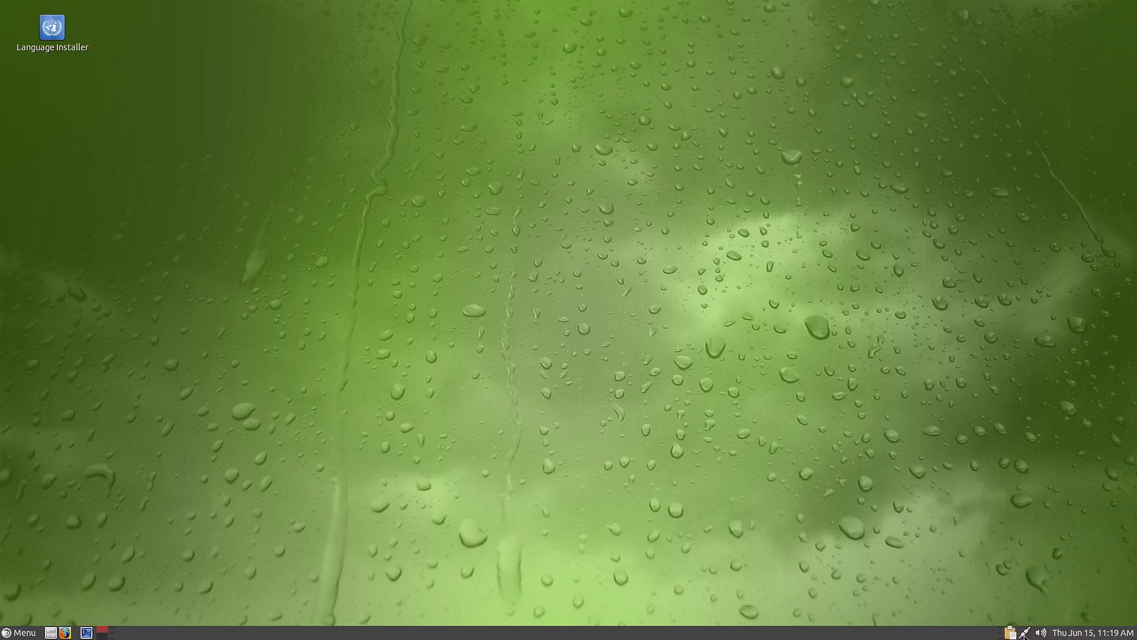
Examine the clipboard options, network connection options, volume control and calendar in the system tray.
{"action": "left_click", "coordinate": [1011, 633]}
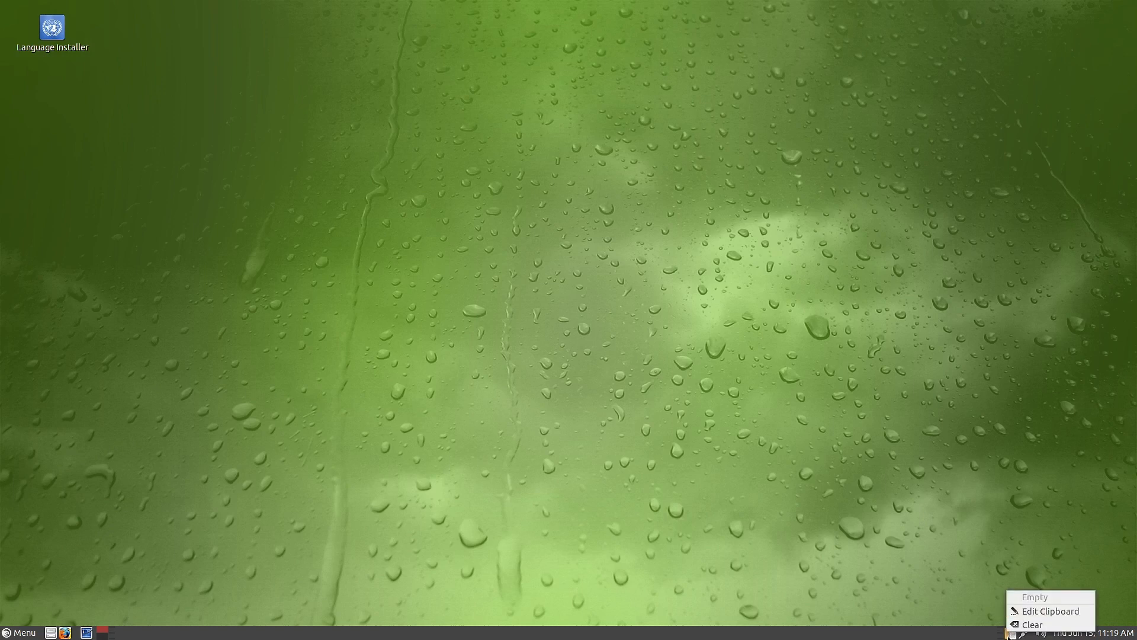
{"action": "left_click", "coordinate": [976, 607]}
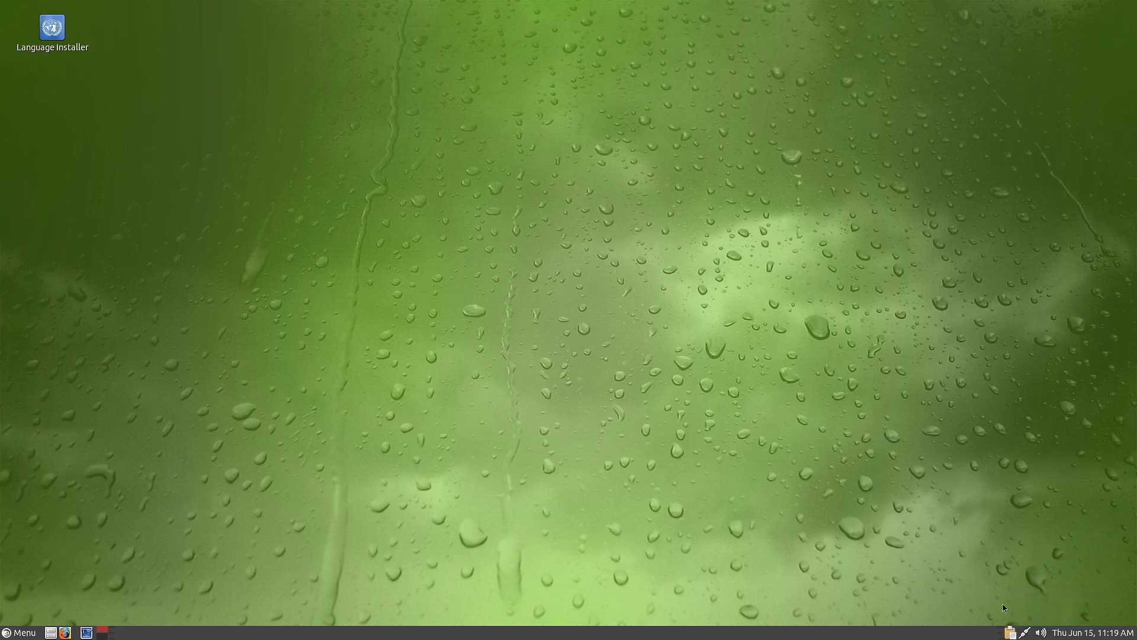
{"action": "left_click", "coordinate": [1026, 633]}
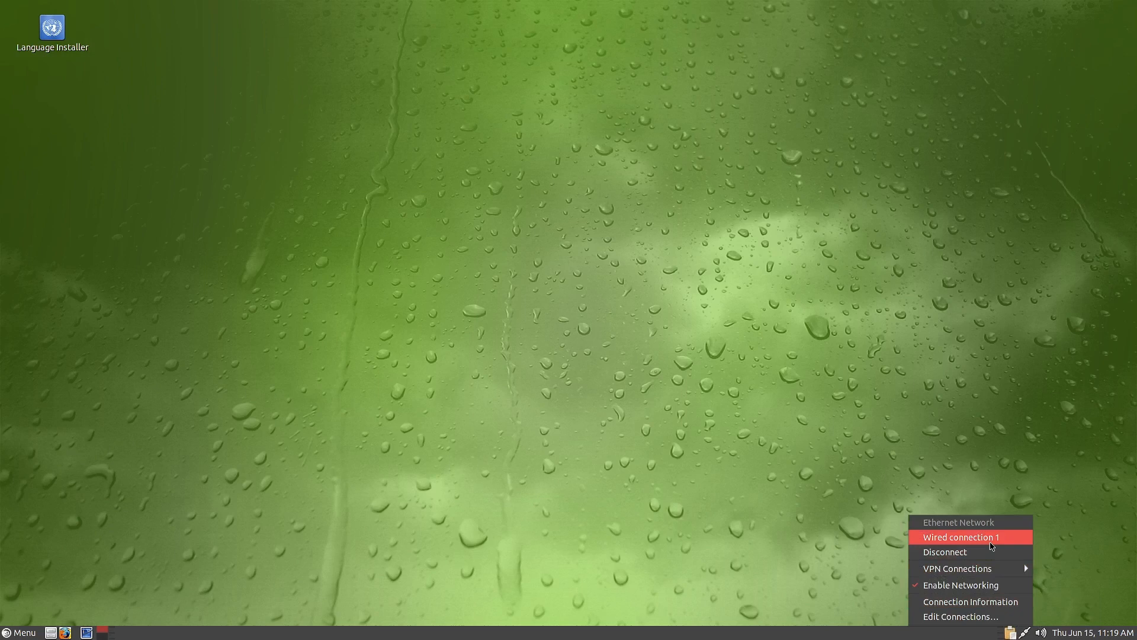
{"action": "mouse_move", "coordinate": [957, 575]}
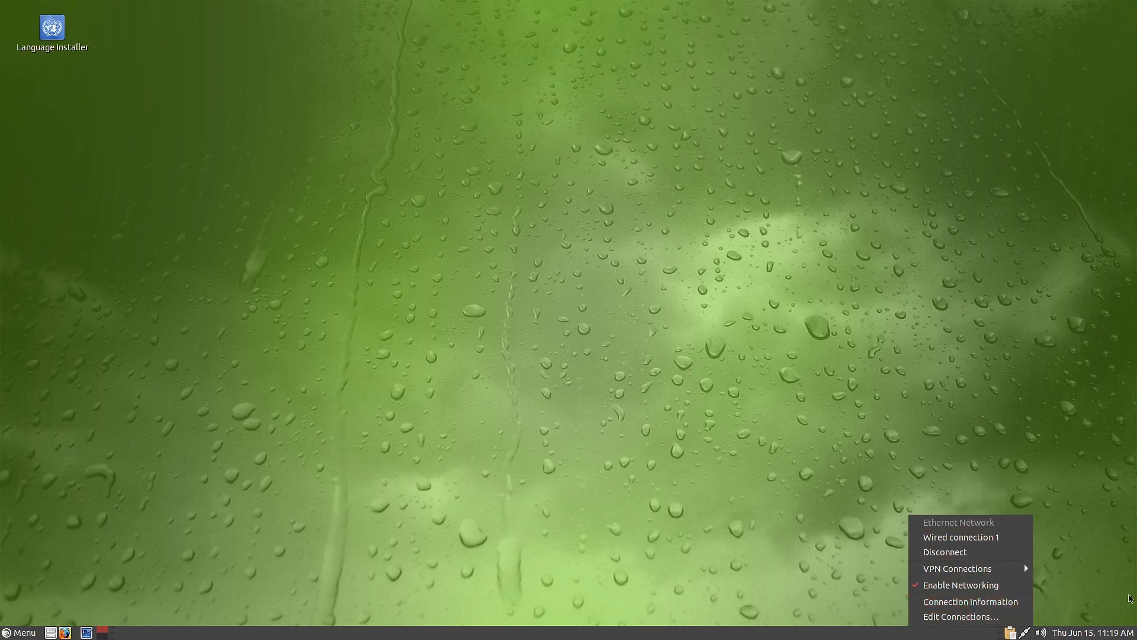
{"action": "left_click", "coordinate": [1097, 585]}
{"action": "left_click", "coordinate": [1046, 636]}
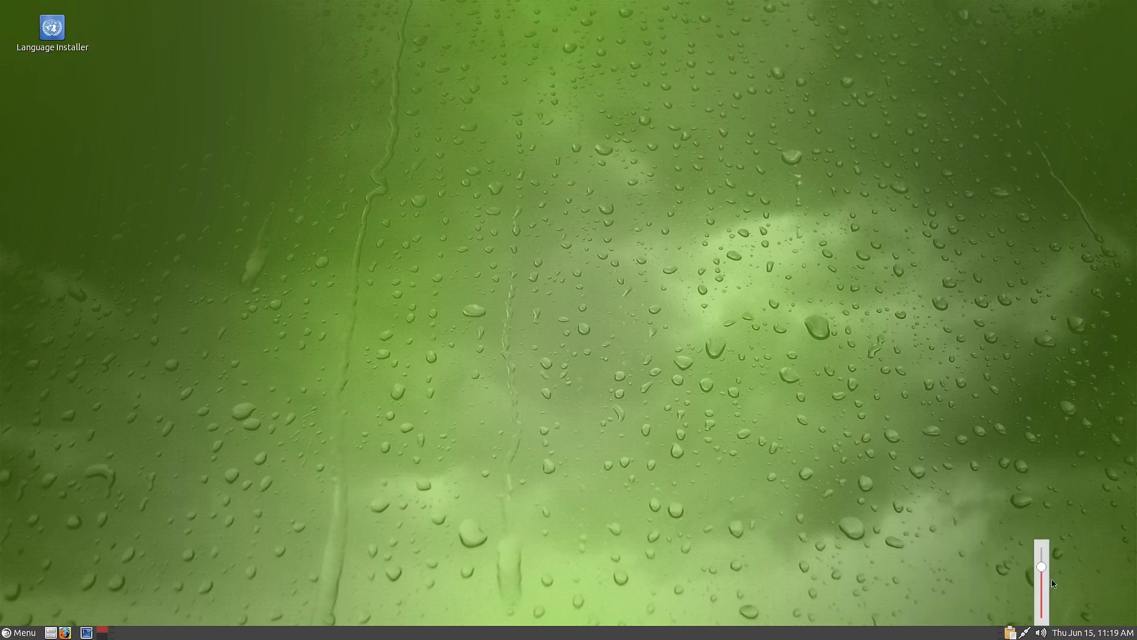
{"action": "left_click", "coordinate": [1081, 635]}
{"action": "left_click", "coordinate": [1081, 634]}
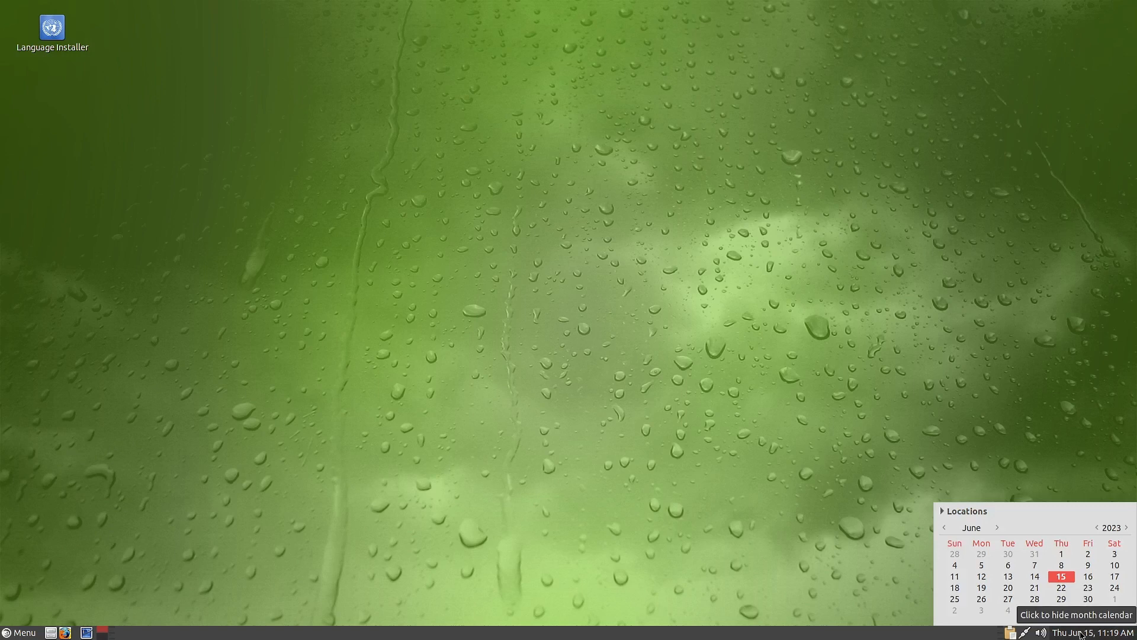
Examine the installed applications in the Accessories category and the YaST tools in the Administration category.
{"action": "left_click", "coordinate": [7, 632]}
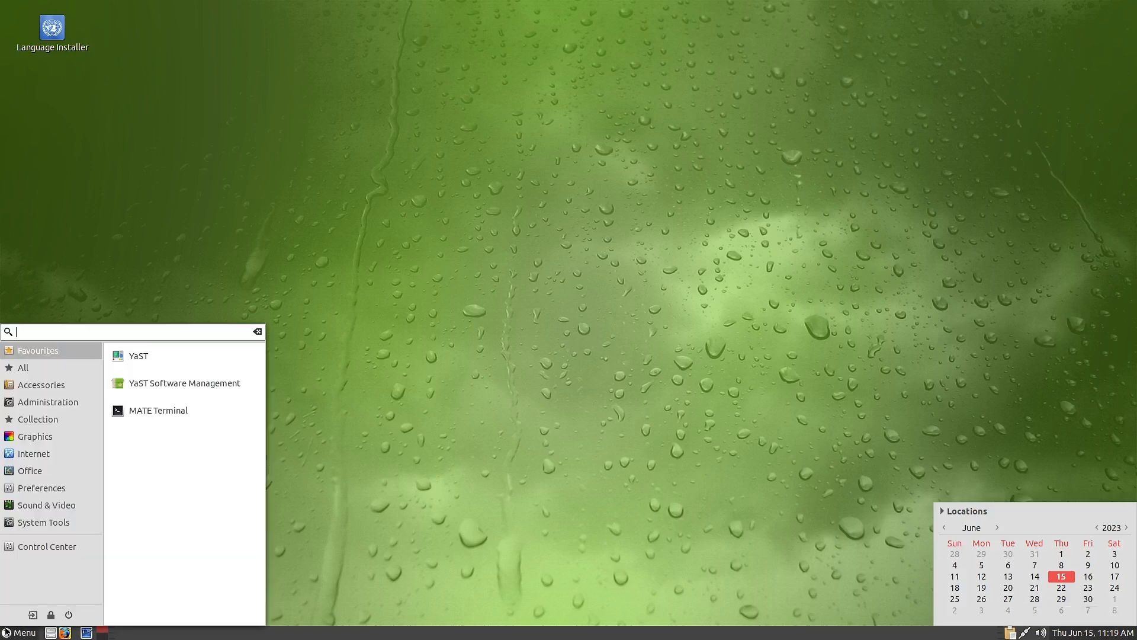
{"action": "left_click", "coordinate": [47, 385]}
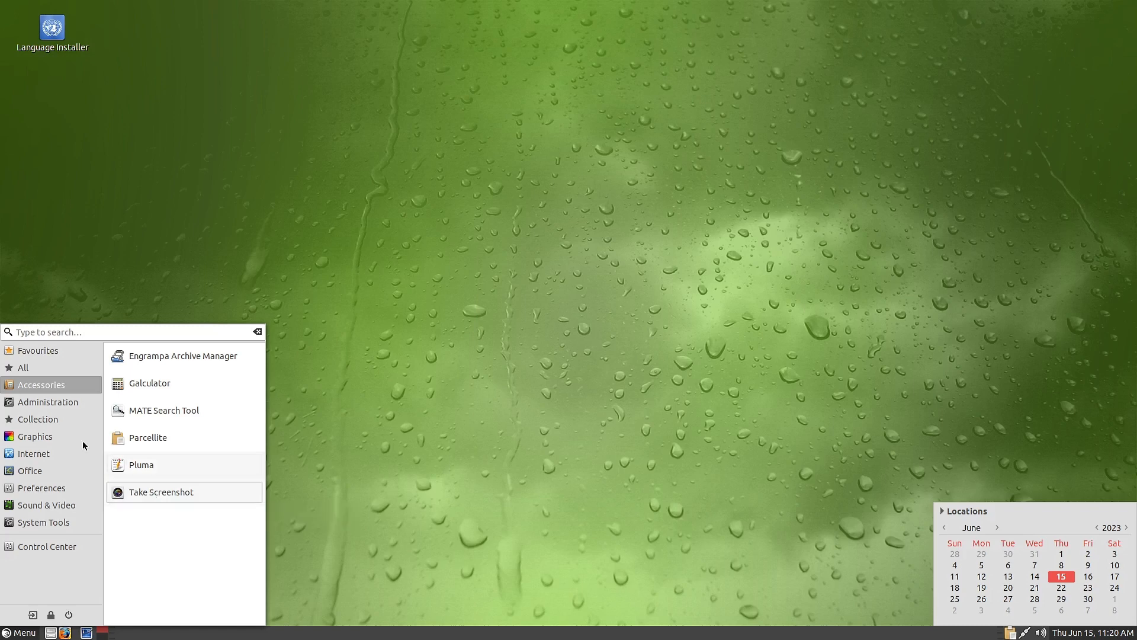
{"action": "left_click", "coordinate": [48, 403]}
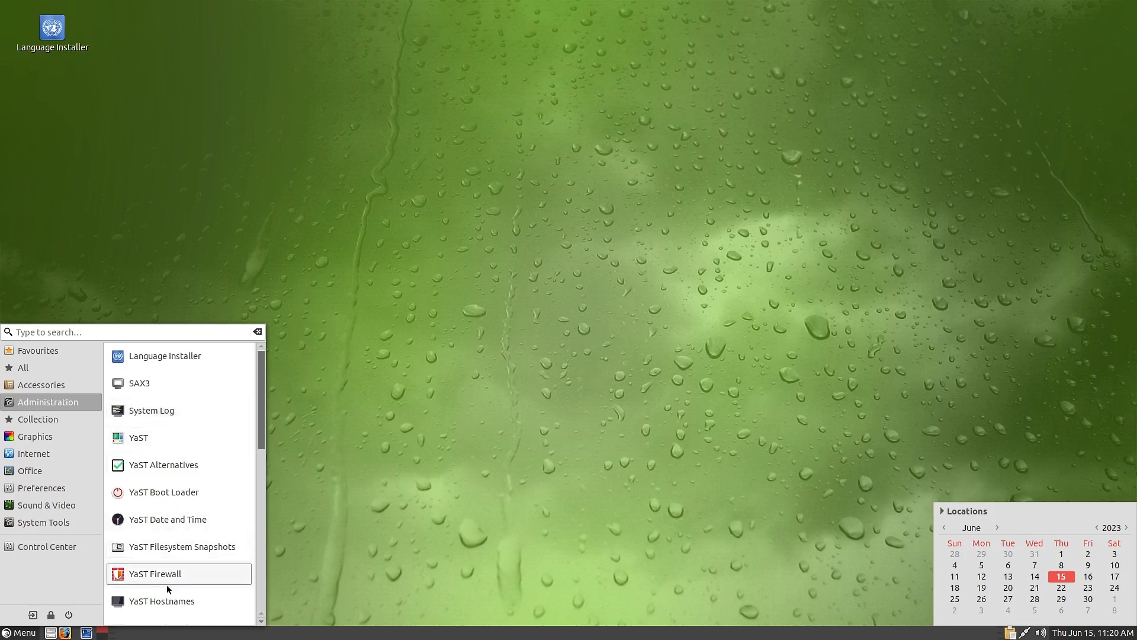
{"action": "scroll", "coordinate": [167, 589], "scroll_direction": "down", "scroll_amount": 5}
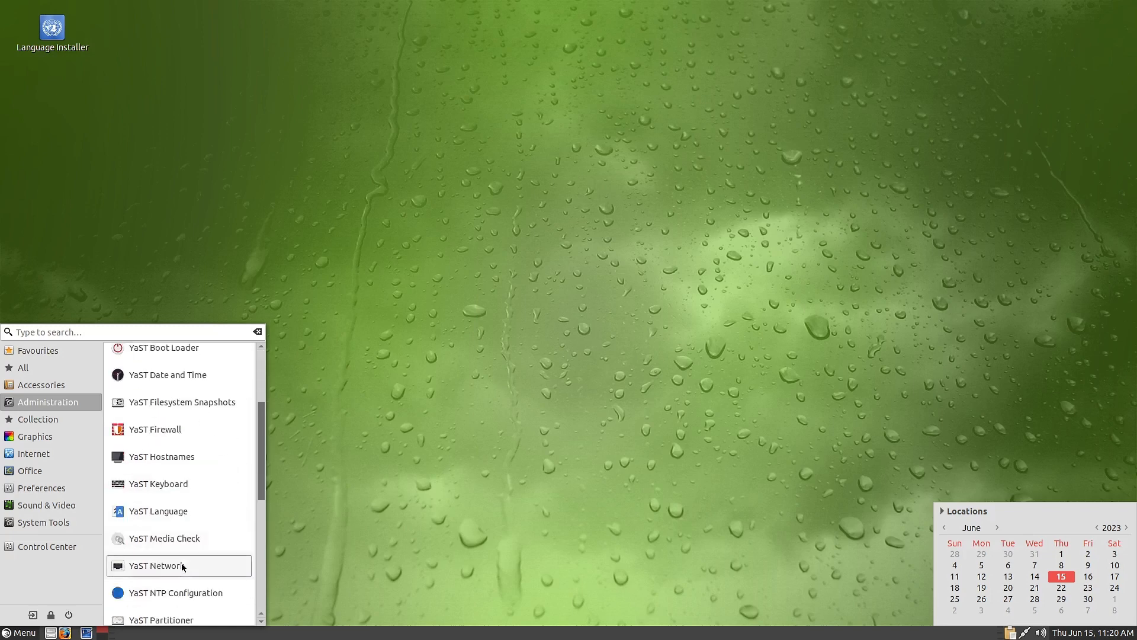
{"action": "scroll", "coordinate": [182, 567], "scroll_direction": "down", "scroll_amount": 3}
{"action": "scroll", "coordinate": [172, 588], "scroll_direction": "down", "scroll_amount": 4}
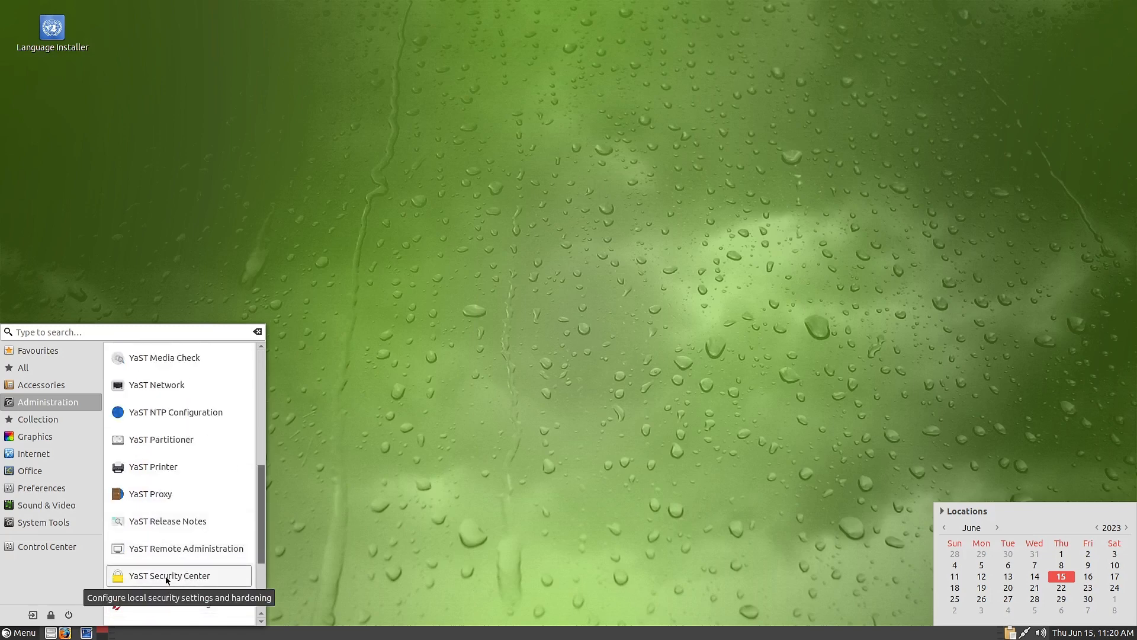
{"action": "scroll", "coordinate": [145, 577], "scroll_direction": "down", "scroll_amount": 4}
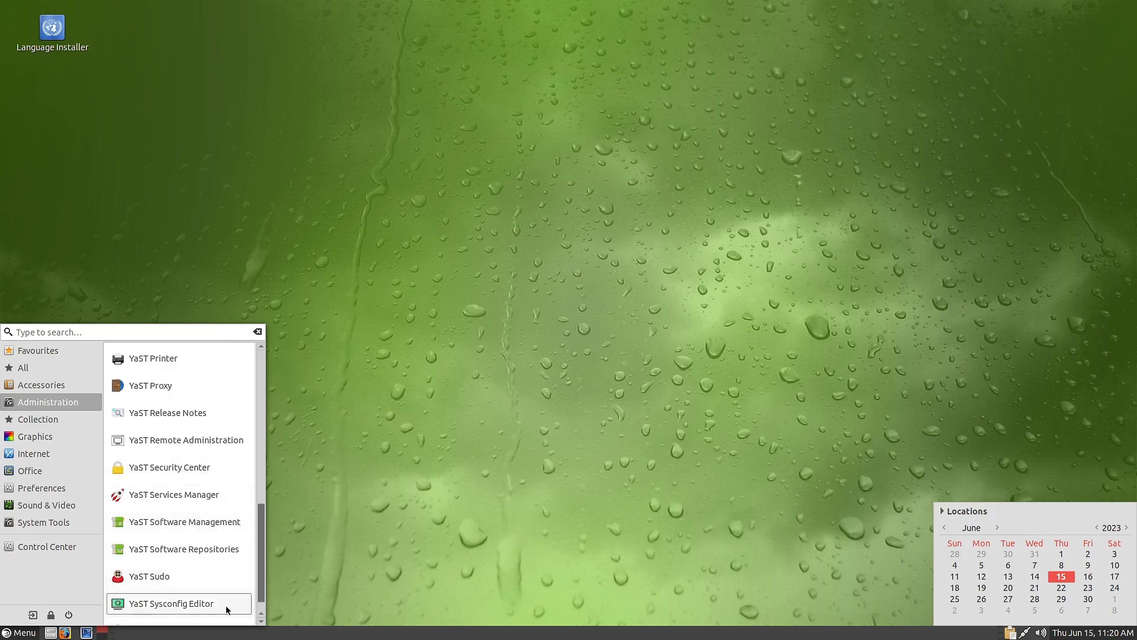
{"action": "scroll", "coordinate": [191, 545], "scroll_direction": "up", "scroll_amount": 5}
{"action": "scroll", "coordinate": [191, 545], "scroll_direction": "up", "scroll_amount": 2}
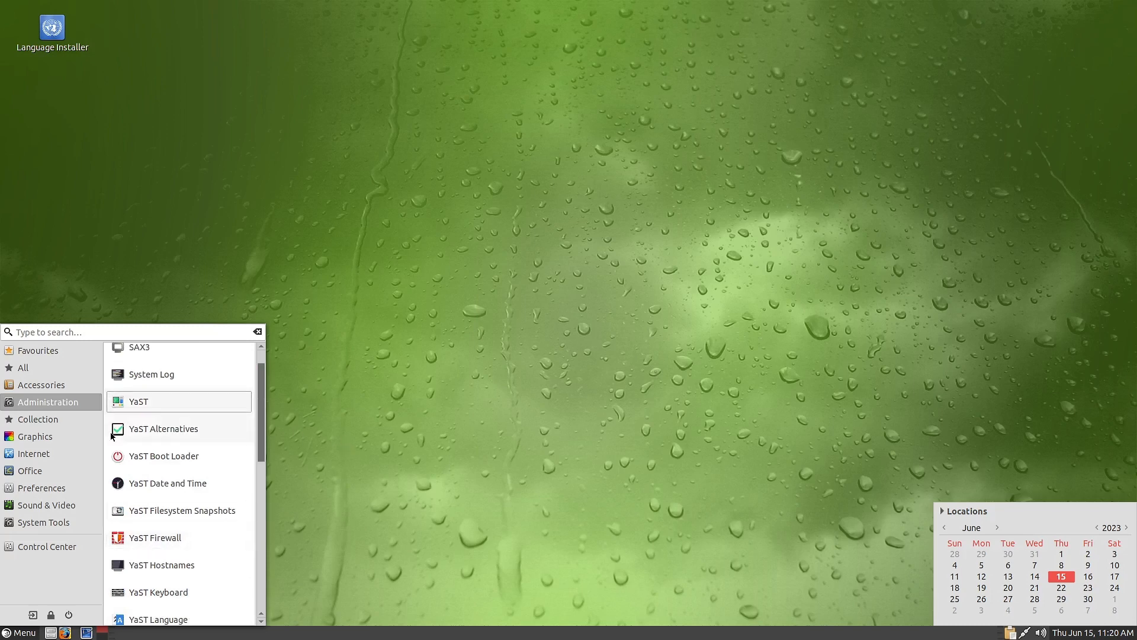
Launch Drawing from the Graphics category, answer Yes to its what's-new prompt, check the version information and close the program.
{"action": "left_click", "coordinate": [61, 419]}
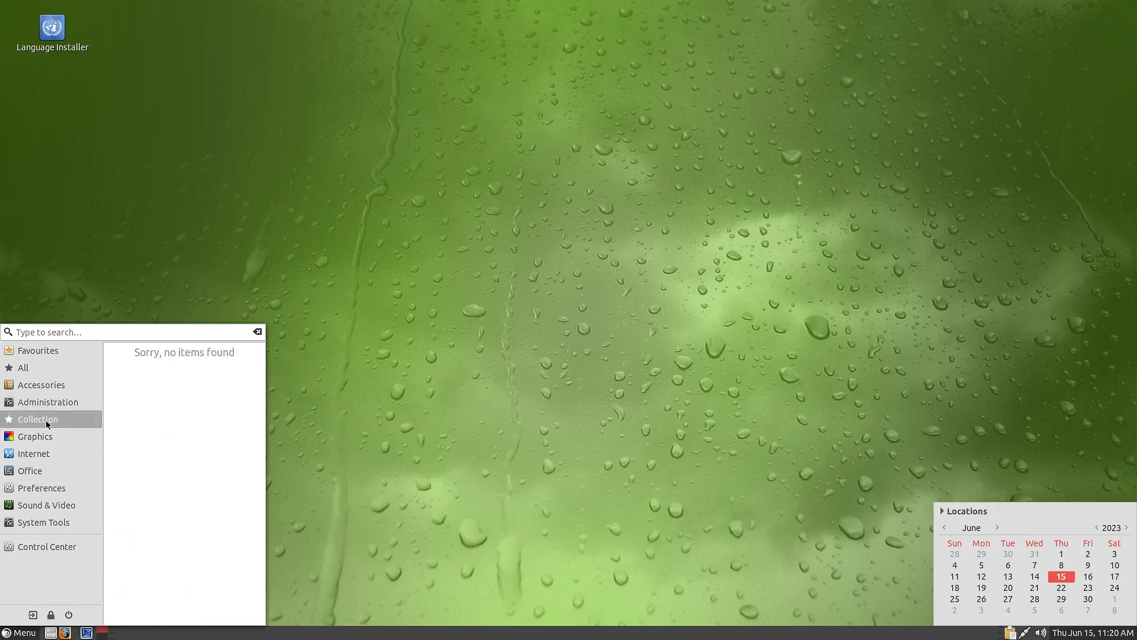
{"action": "left_click", "coordinate": [45, 439]}
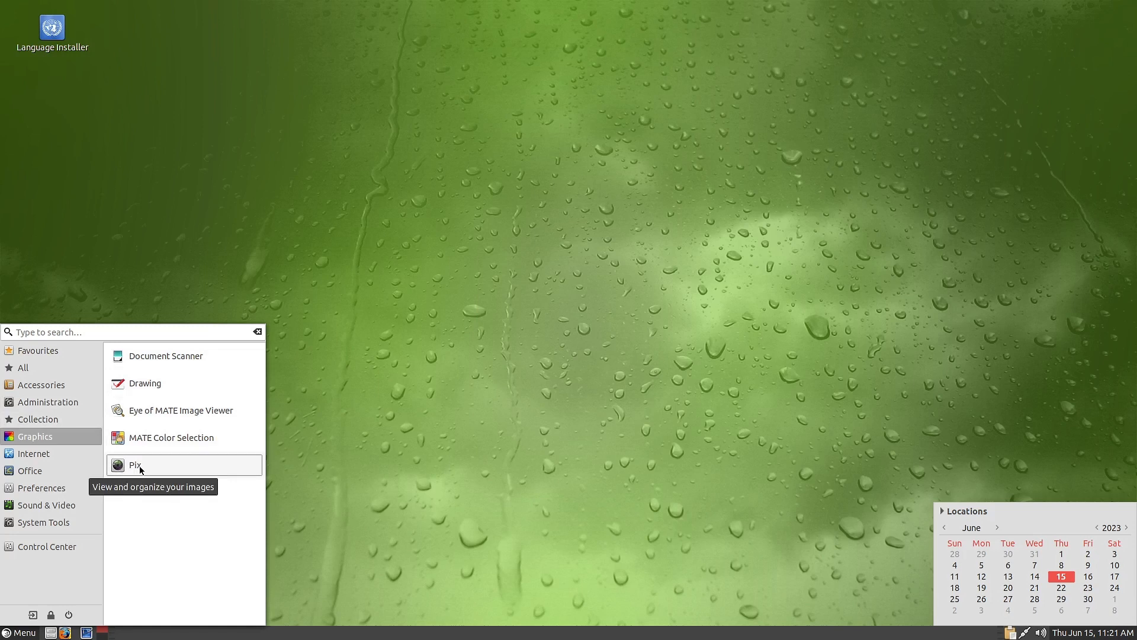
{"action": "left_click", "coordinate": [152, 394]}
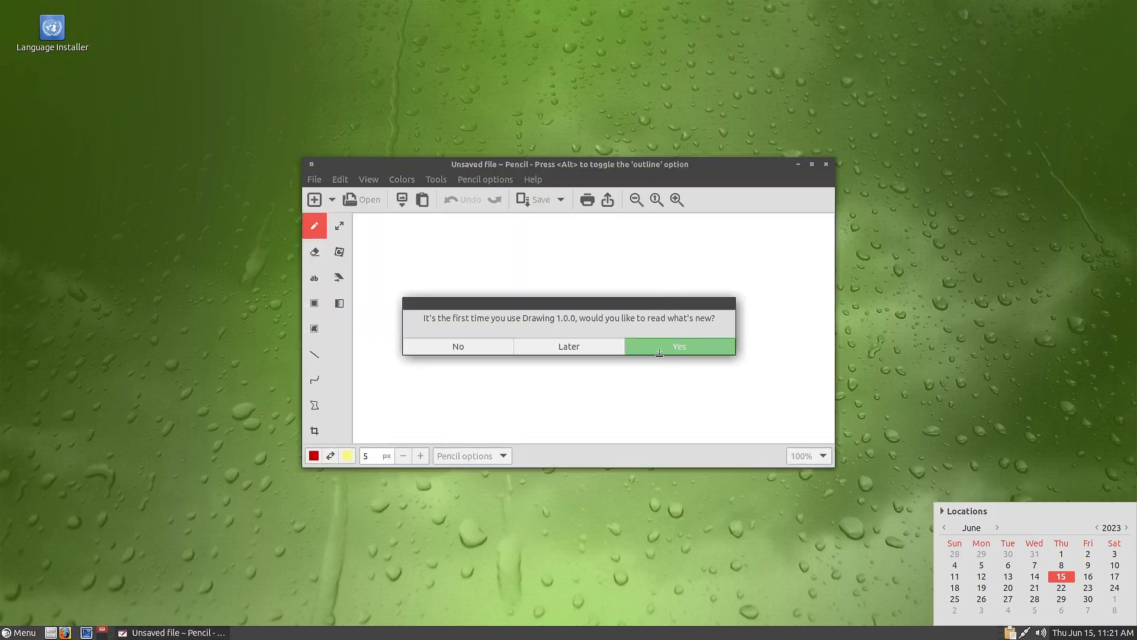
{"action": "left_click", "coordinate": [659, 352]}
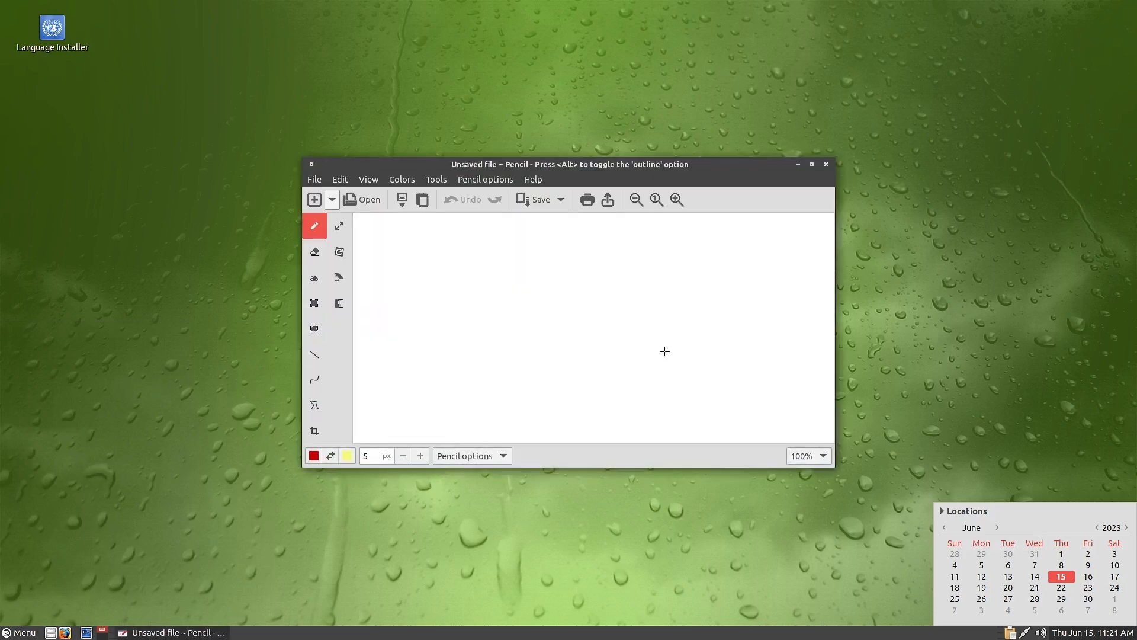
{"action": "left_click", "coordinate": [536, 179]}
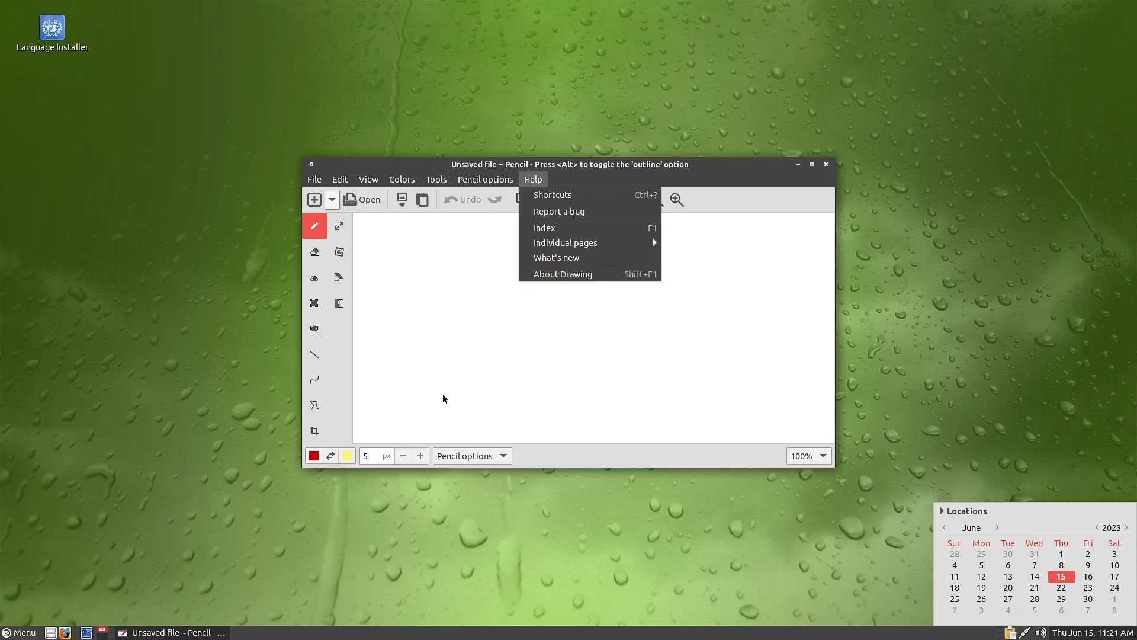
{"action": "left_click", "coordinate": [570, 274]}
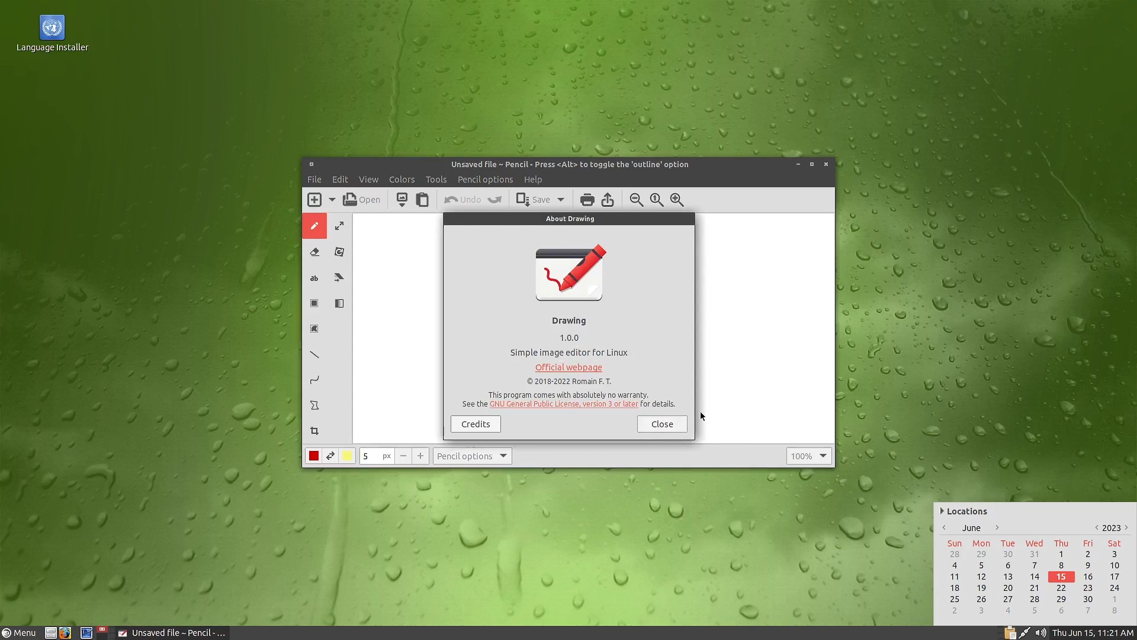
{"action": "left_click", "coordinate": [656, 432]}
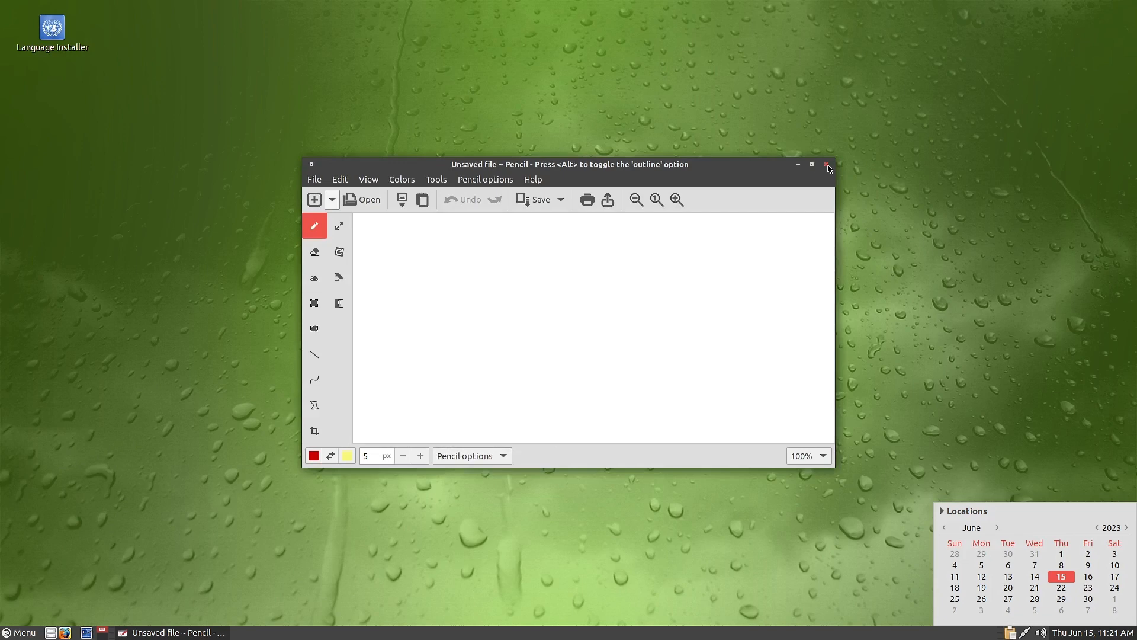
{"action": "key", "text": "ctrl+q"}
Open MATE Color Selection from the Graphics category, highlight its color name value and close it.
{"action": "left_click", "coordinate": [20, 632]}
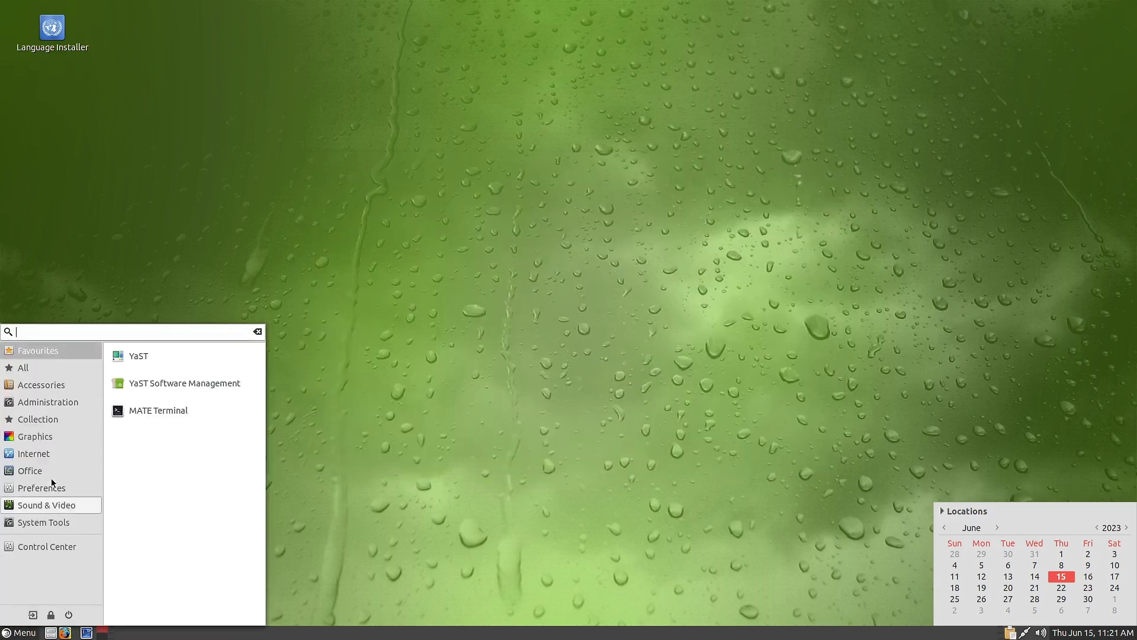
{"action": "left_click", "coordinate": [46, 438]}
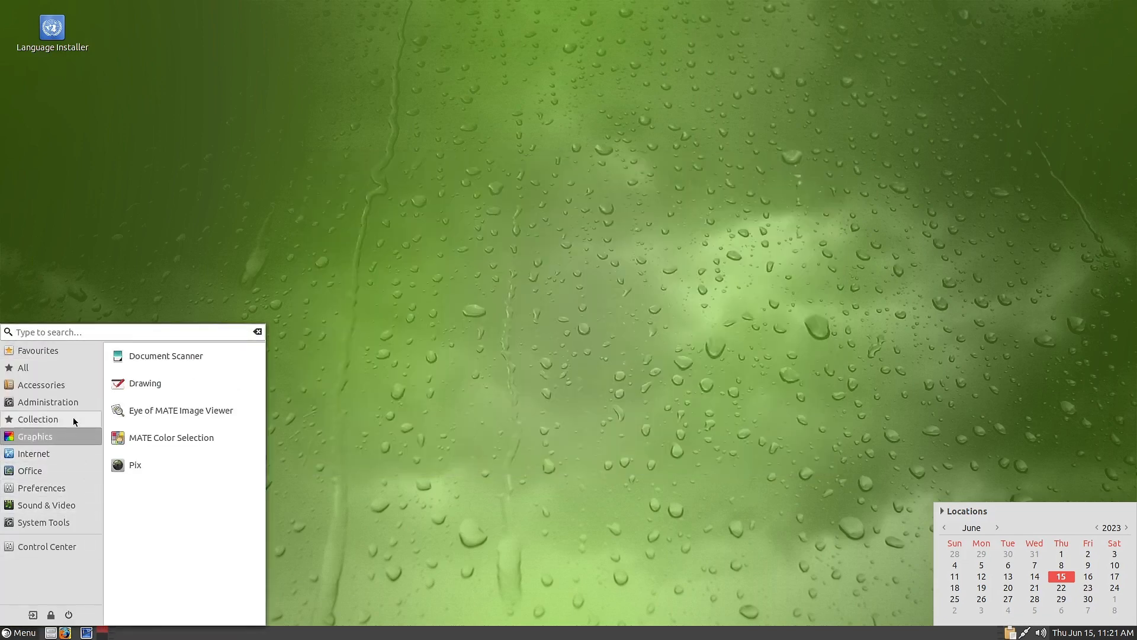
{"action": "left_click", "coordinate": [173, 437]}
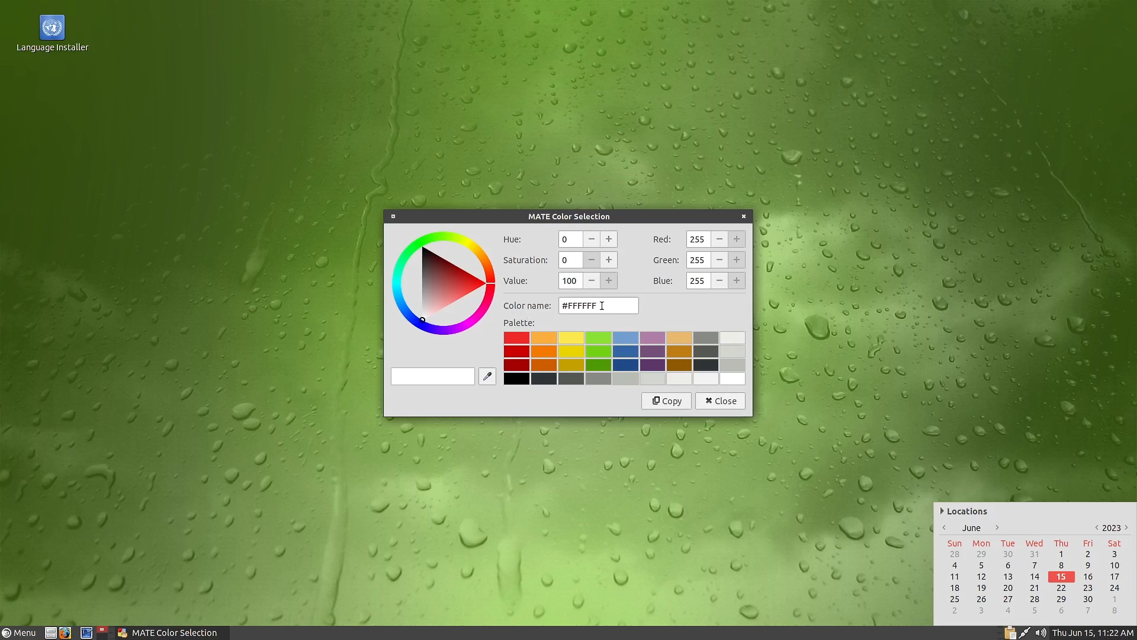
{"action": "left_click_drag", "start_coordinate": [602, 306], "coordinate": [545, 306]}
{"action": "left_click", "coordinate": [713, 402]}
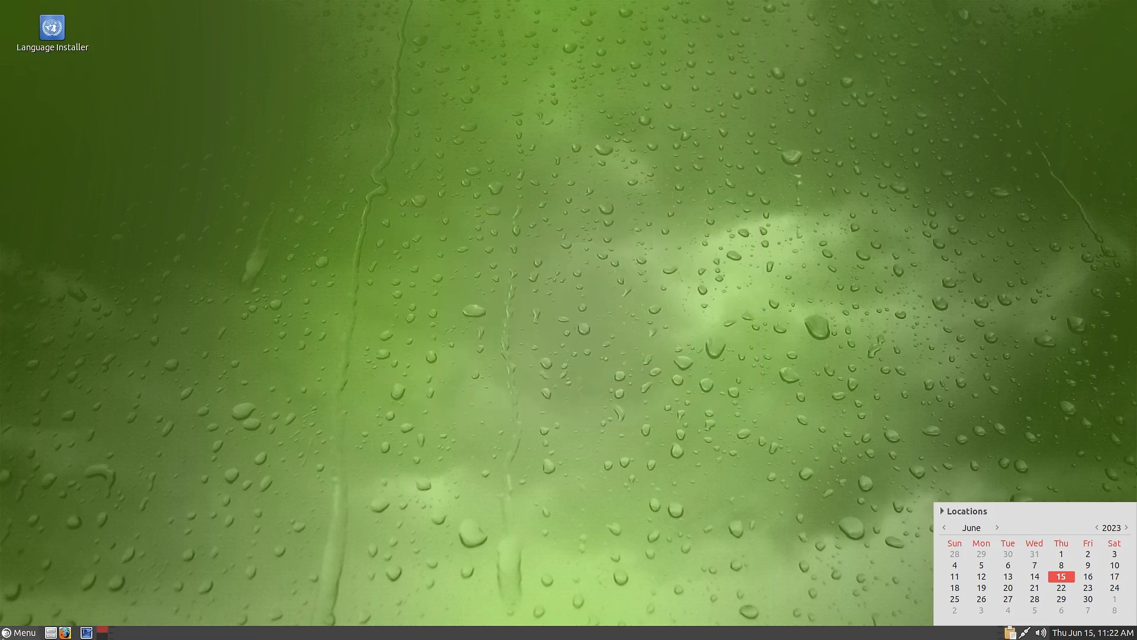
Launch LibreOffice from the Office category, check its version in the About information and close it.
{"action": "left_click", "coordinate": [21, 632]}
{"action": "left_click", "coordinate": [37, 468]}
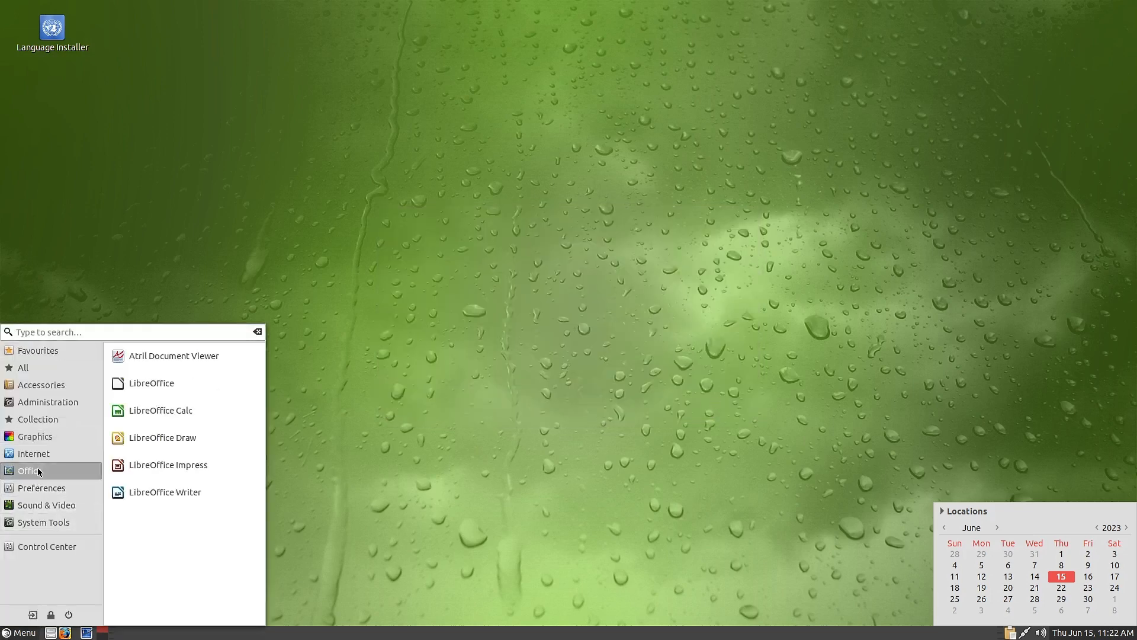
{"action": "left_click", "coordinate": [154, 382]}
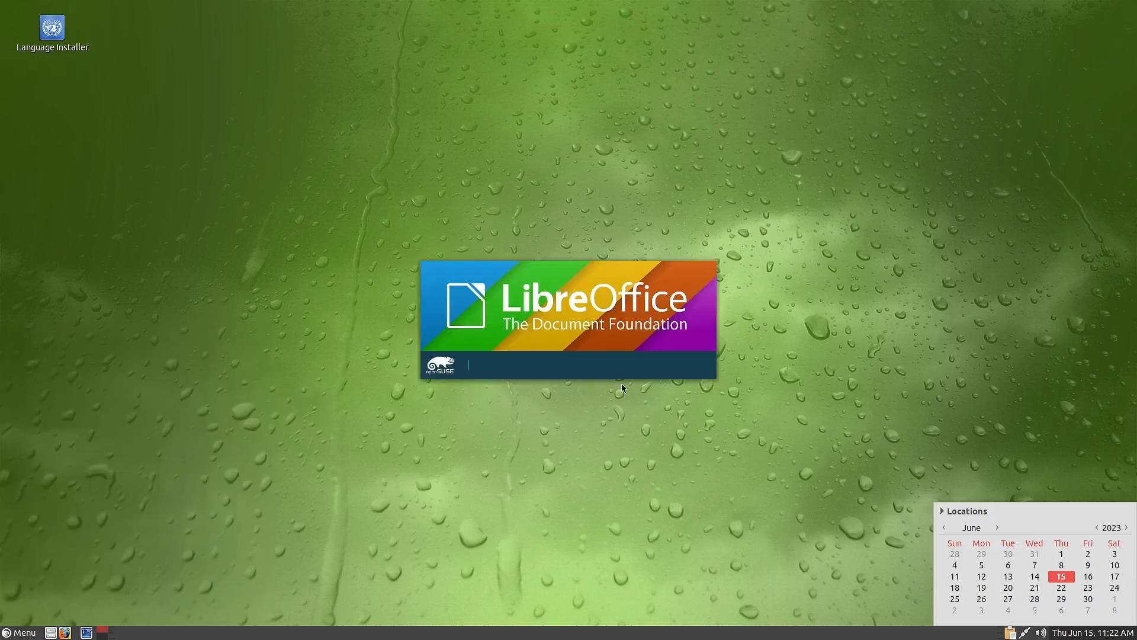
{"action": "left_click", "coordinate": [7, 632]}
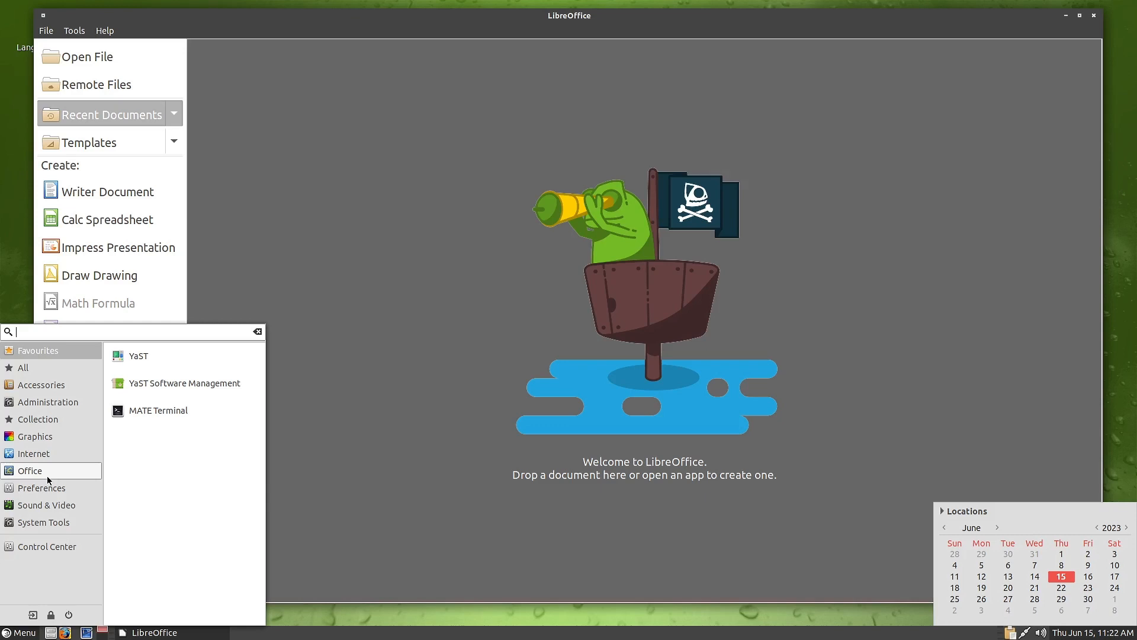
{"action": "left_click", "coordinate": [105, 35]}
{"action": "left_click", "coordinate": [109, 33]}
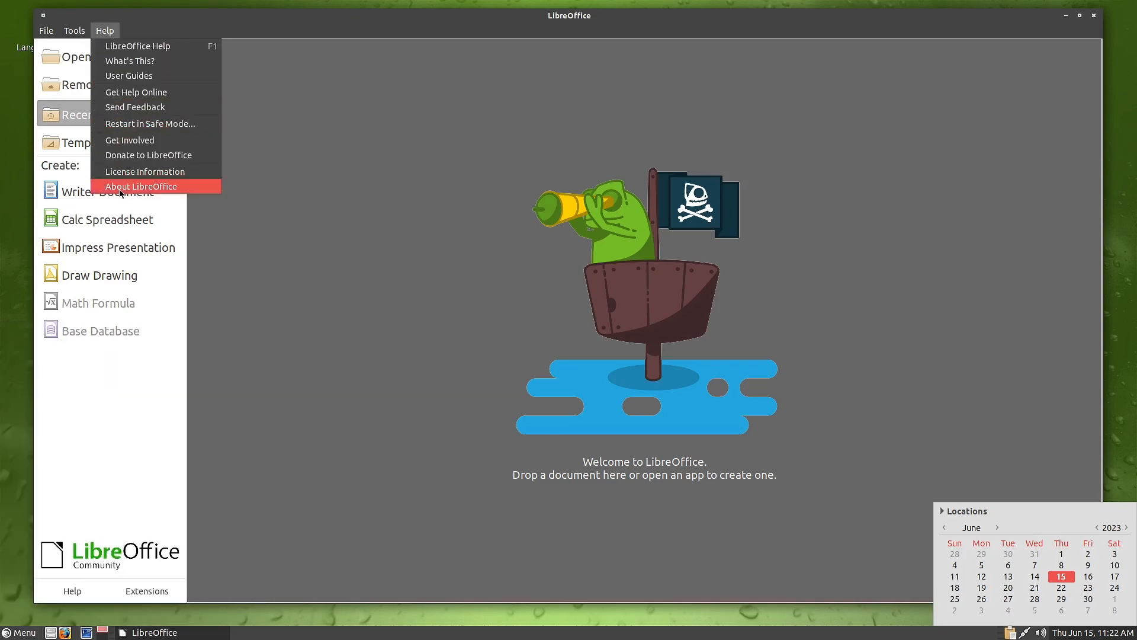
{"action": "left_click", "coordinate": [141, 186]}
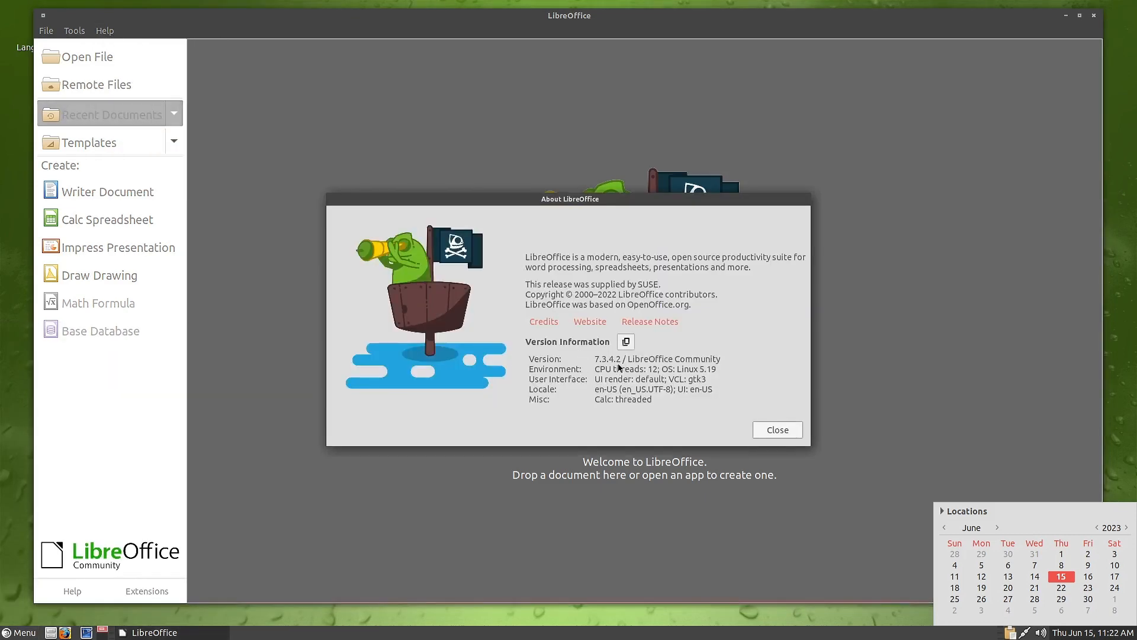
{"action": "left_click", "coordinate": [784, 434]}
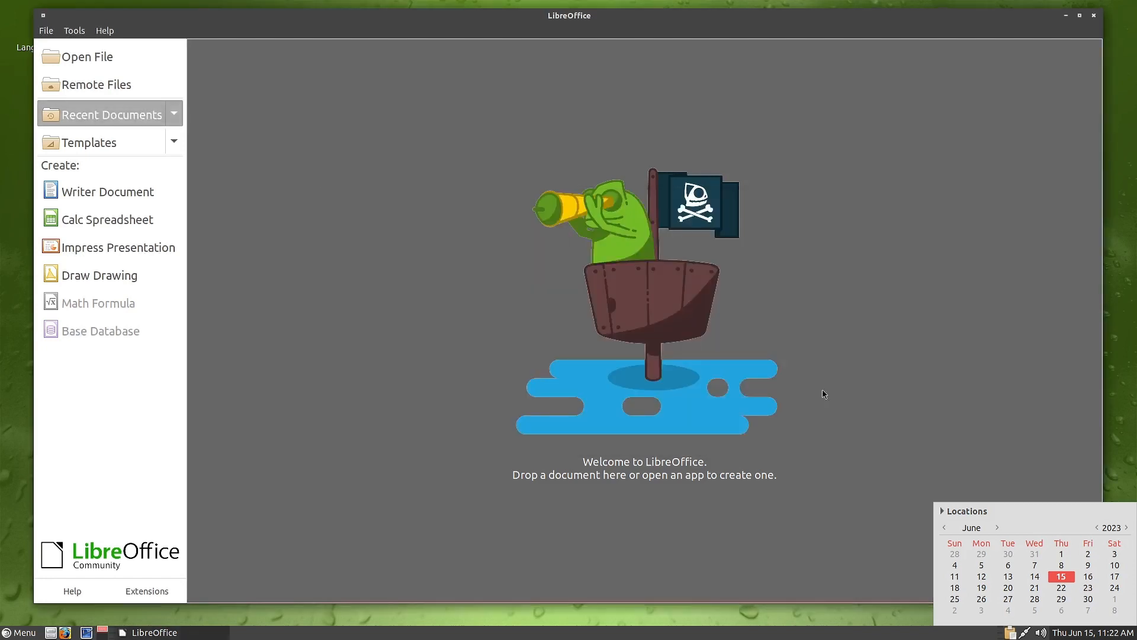
{"action": "left_click", "coordinate": [1095, 17]}
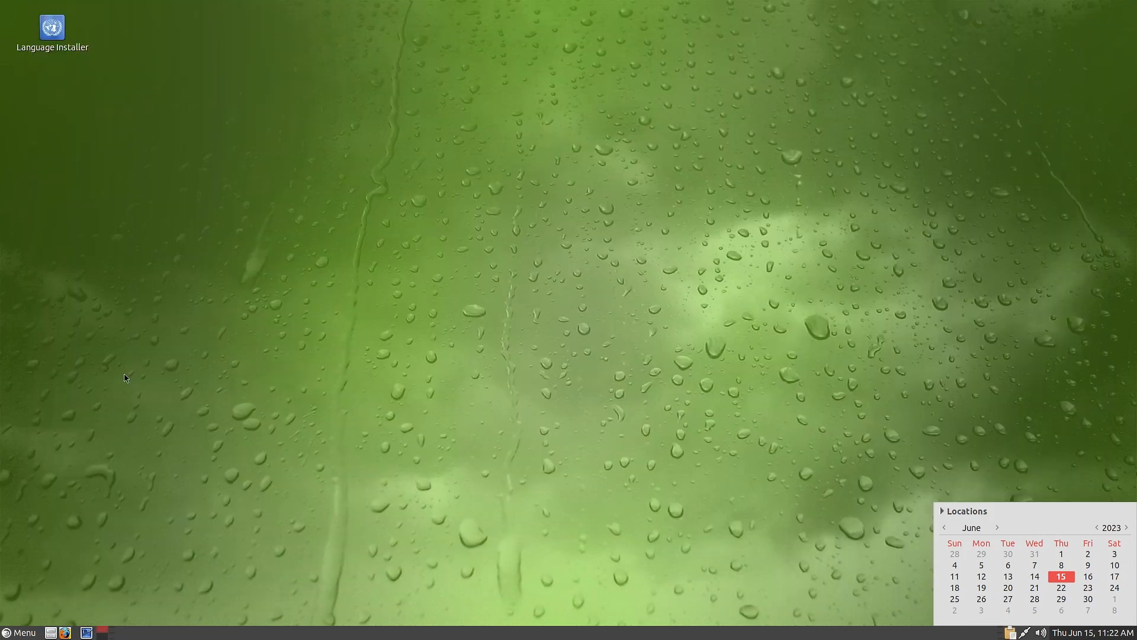
Open About Me from the Preferences category to view the user account details and close it.
{"action": "left_click", "coordinate": [23, 633]}
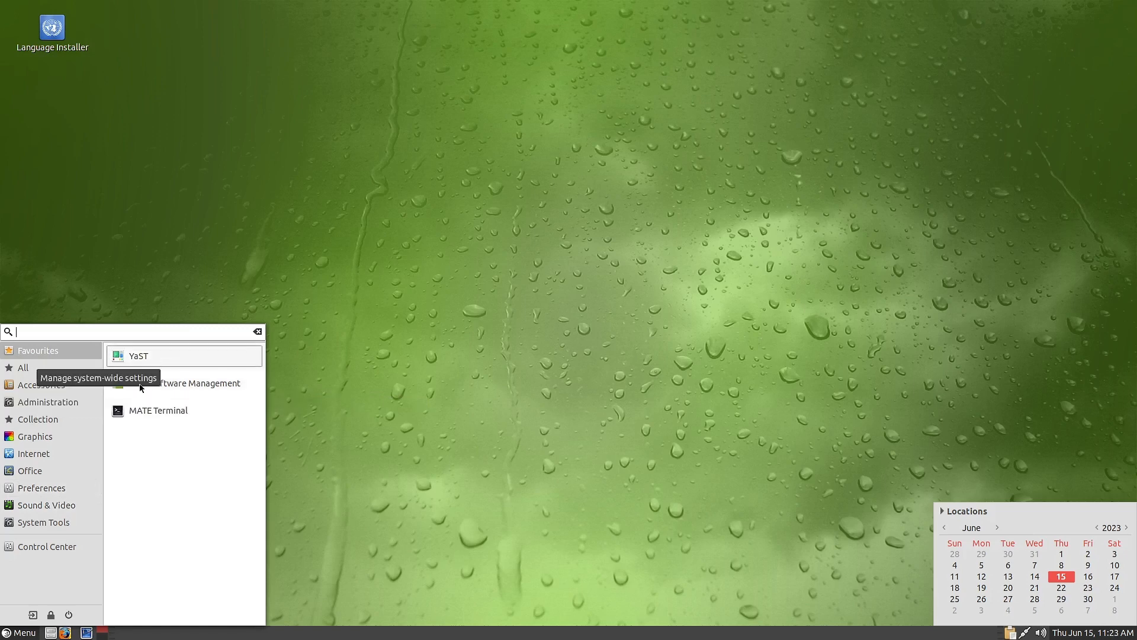
{"action": "left_click", "coordinate": [27, 489]}
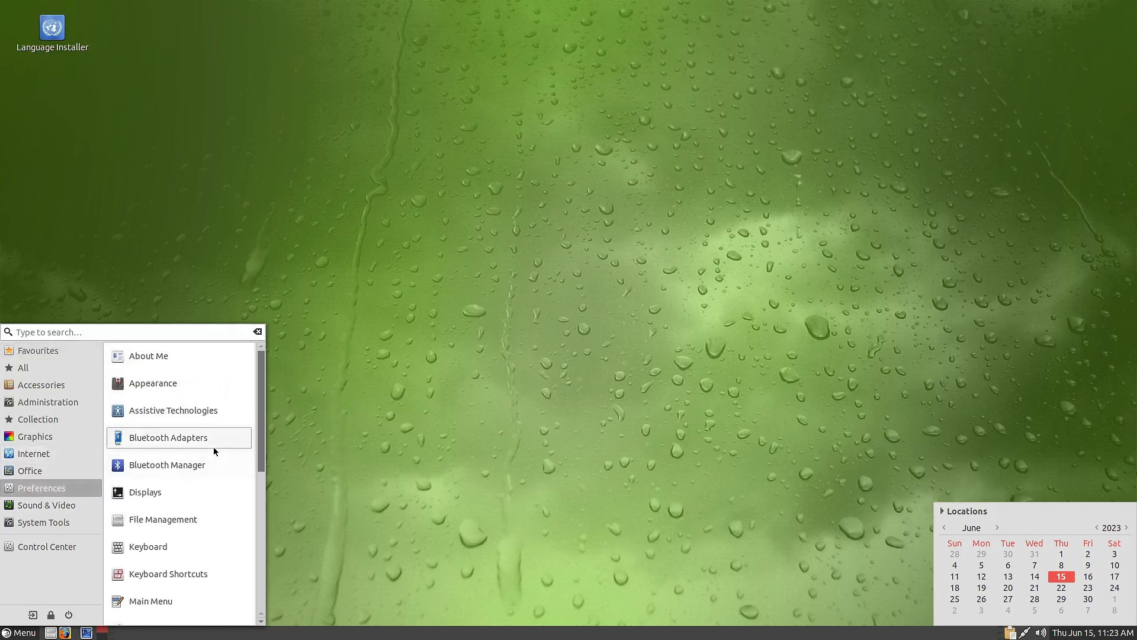
{"action": "left_click", "coordinate": [184, 362]}
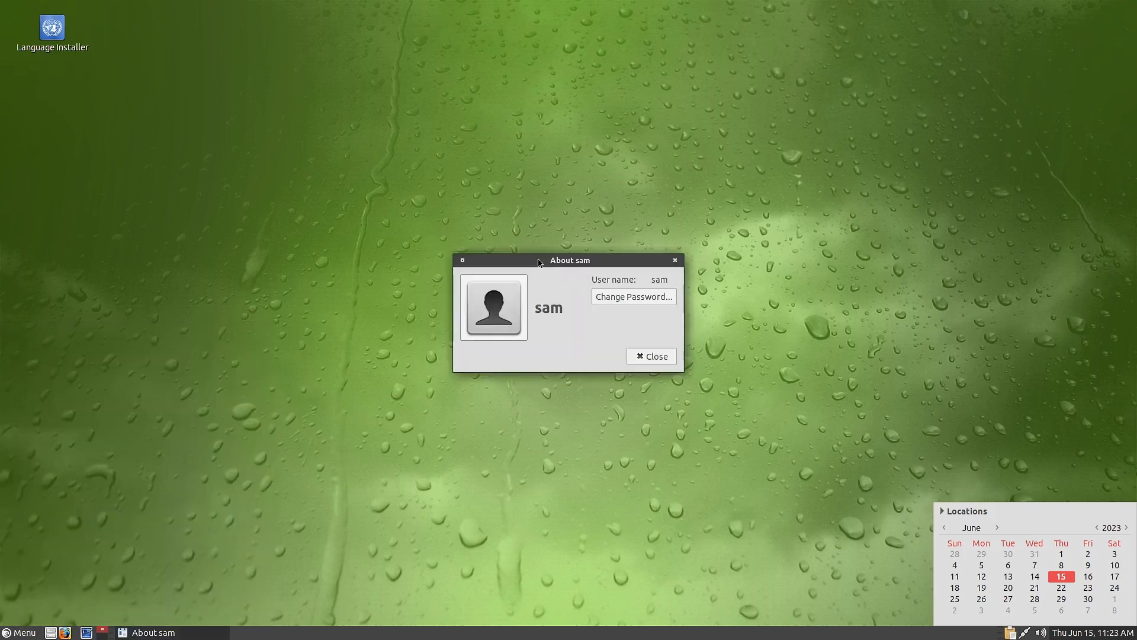
{"action": "left_click", "coordinate": [645, 360]}
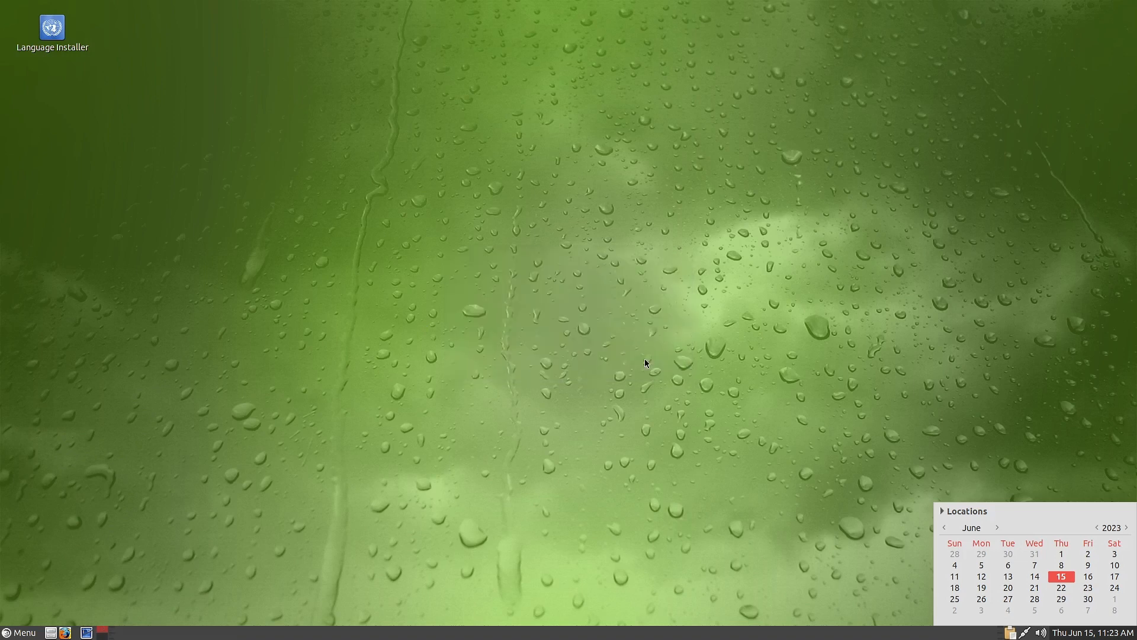
Look through the Preferences category, open Preferred Applications and review the default Internet and Multimedia programs.
{"action": "left_click", "coordinate": [19, 632]}
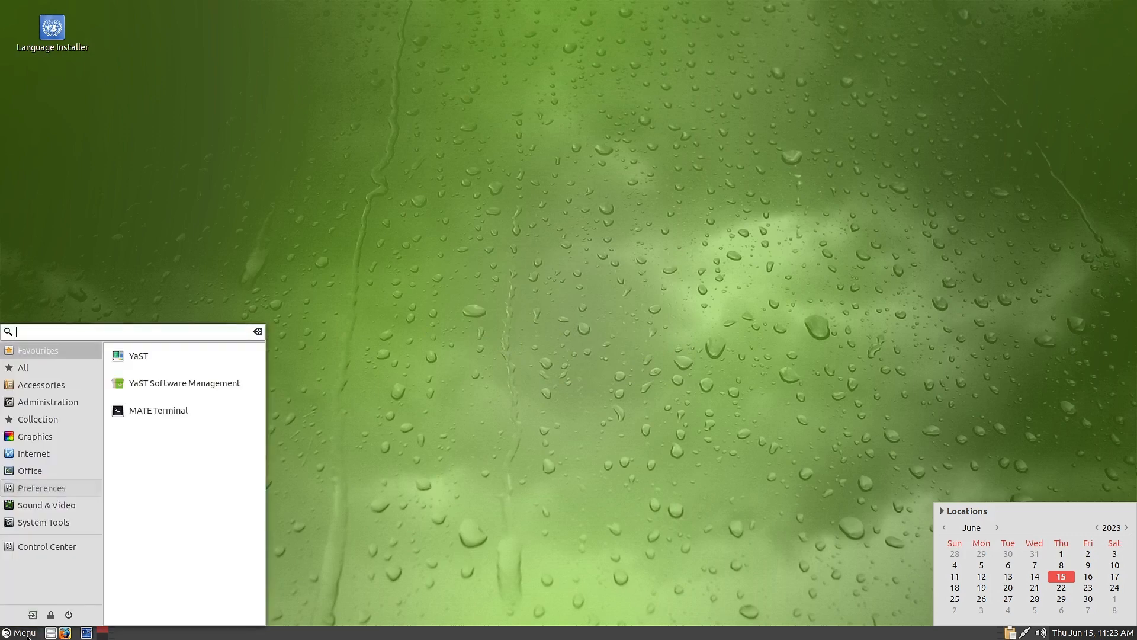
{"action": "left_click", "coordinate": [40, 489]}
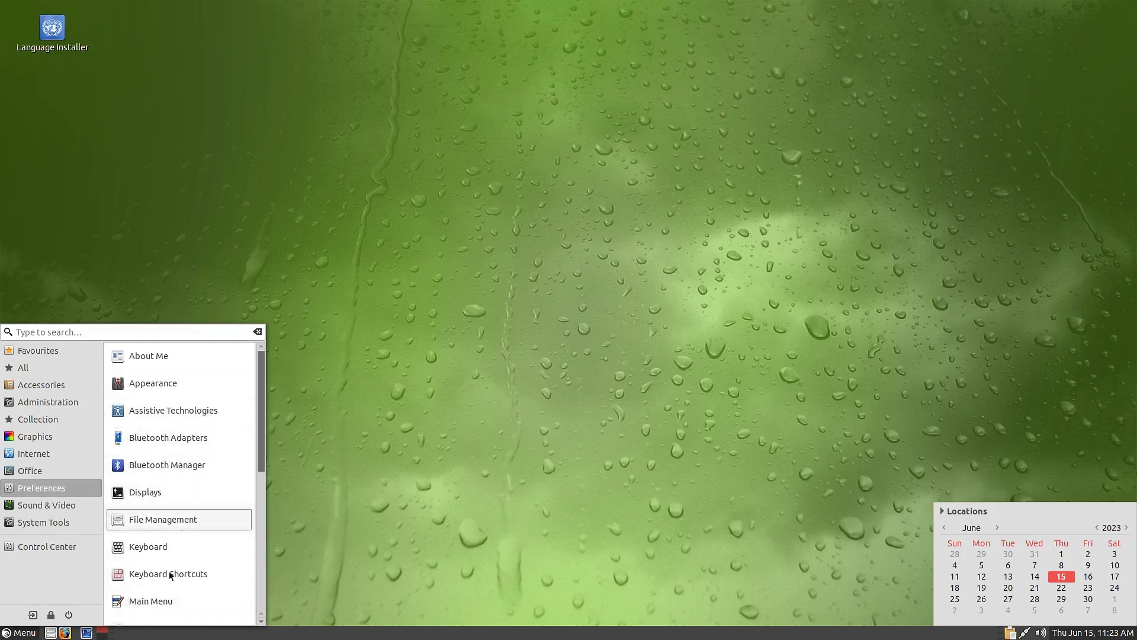
{"action": "scroll", "coordinate": [187, 580], "scroll_direction": "down", "scroll_amount": 2}
{"action": "scroll", "coordinate": [186, 580], "scroll_direction": "down", "scroll_amount": 1}
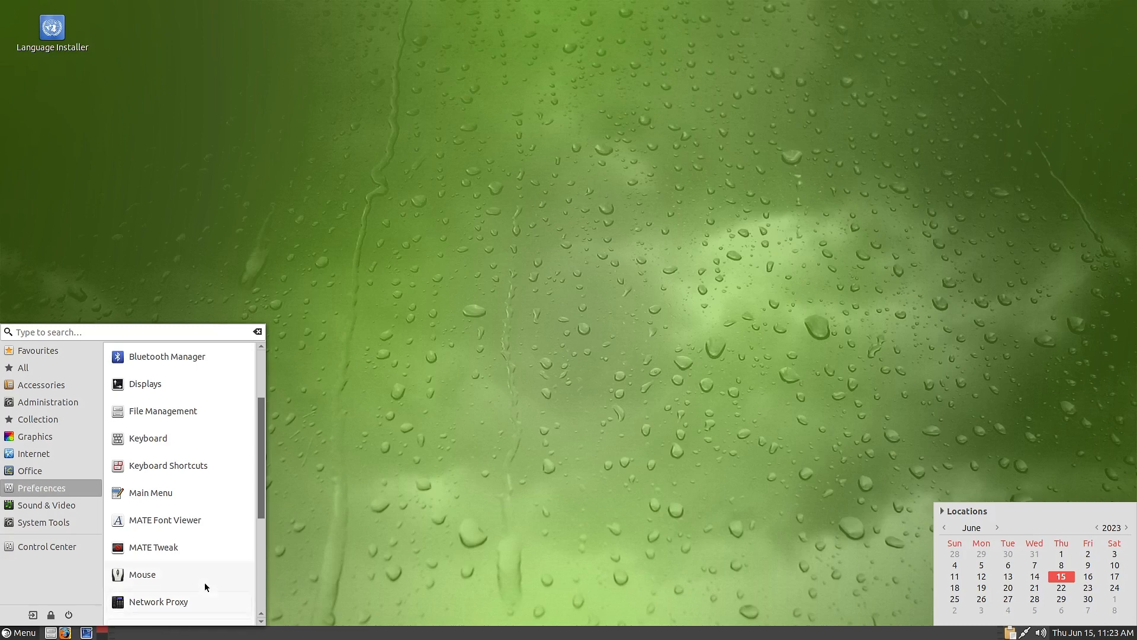
{"action": "scroll", "coordinate": [205, 581], "scroll_direction": "down", "scroll_amount": 5}
{"action": "scroll", "coordinate": [207, 587], "scroll_direction": "down", "scroll_amount": 1}
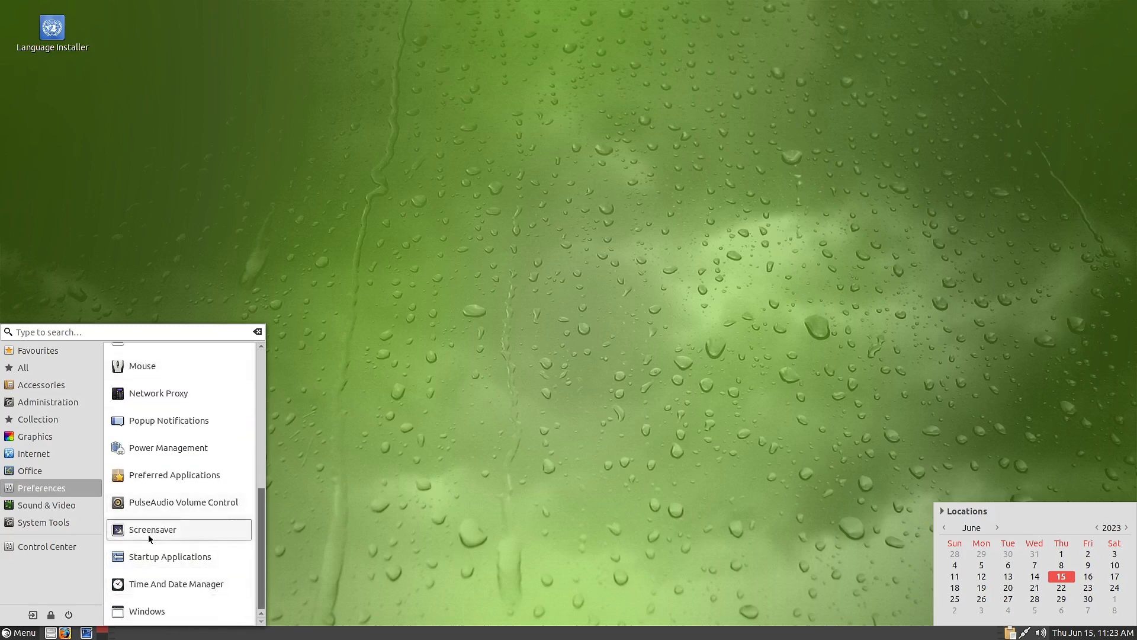
{"action": "left_click", "coordinate": [180, 475]}
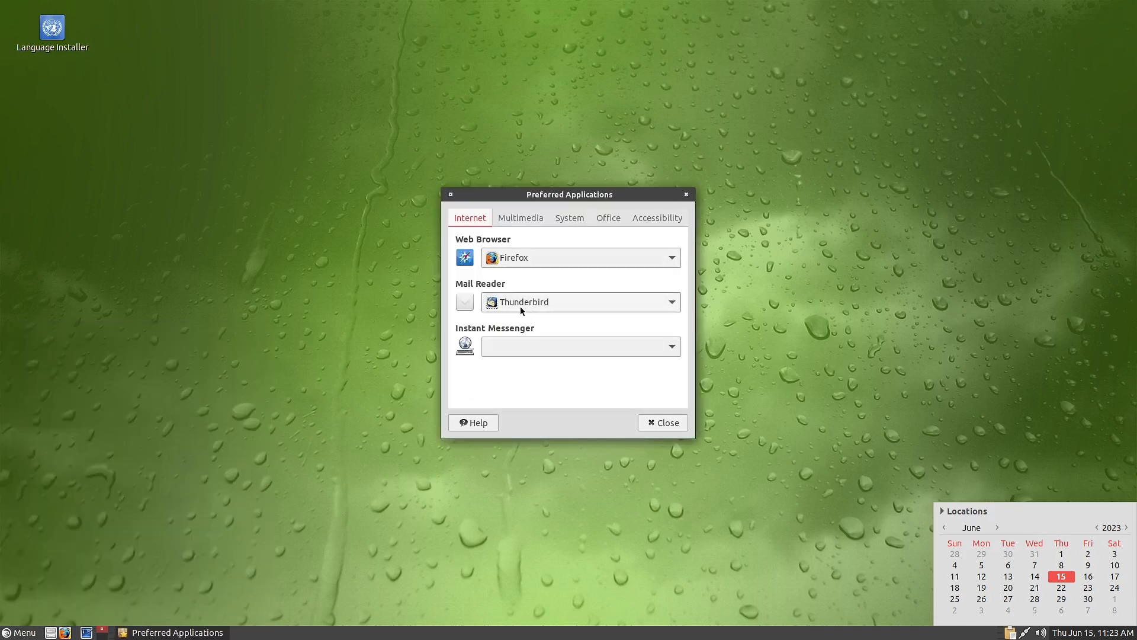
{"action": "left_click", "coordinate": [519, 218]}
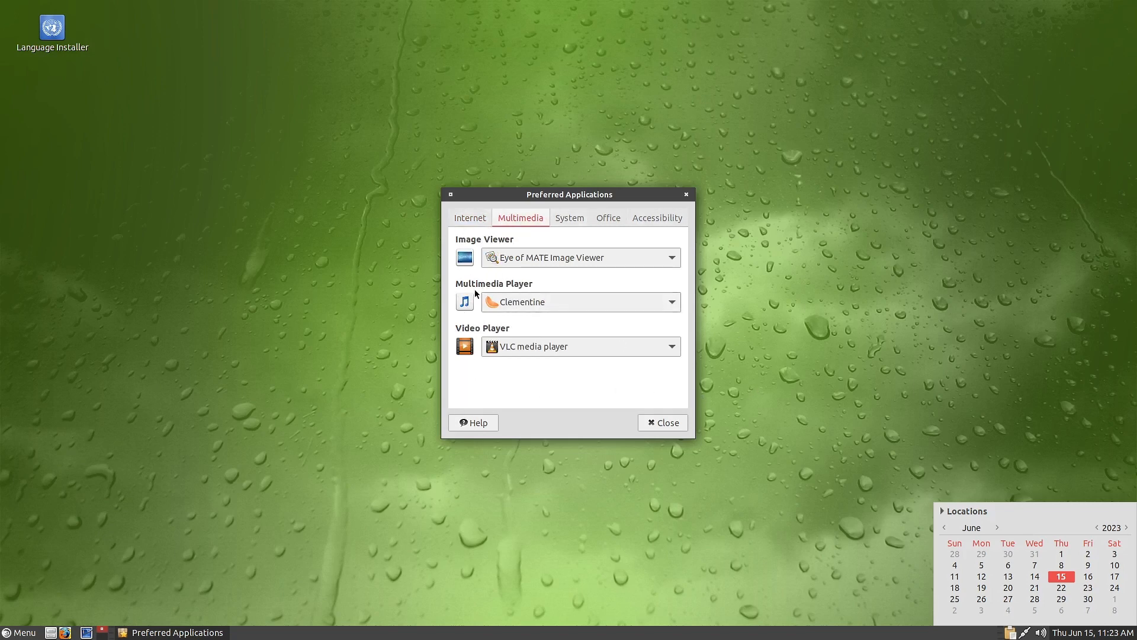
Set the preferred calculator to Galculator among the System default applications.
{"action": "left_click", "coordinate": [579, 221]}
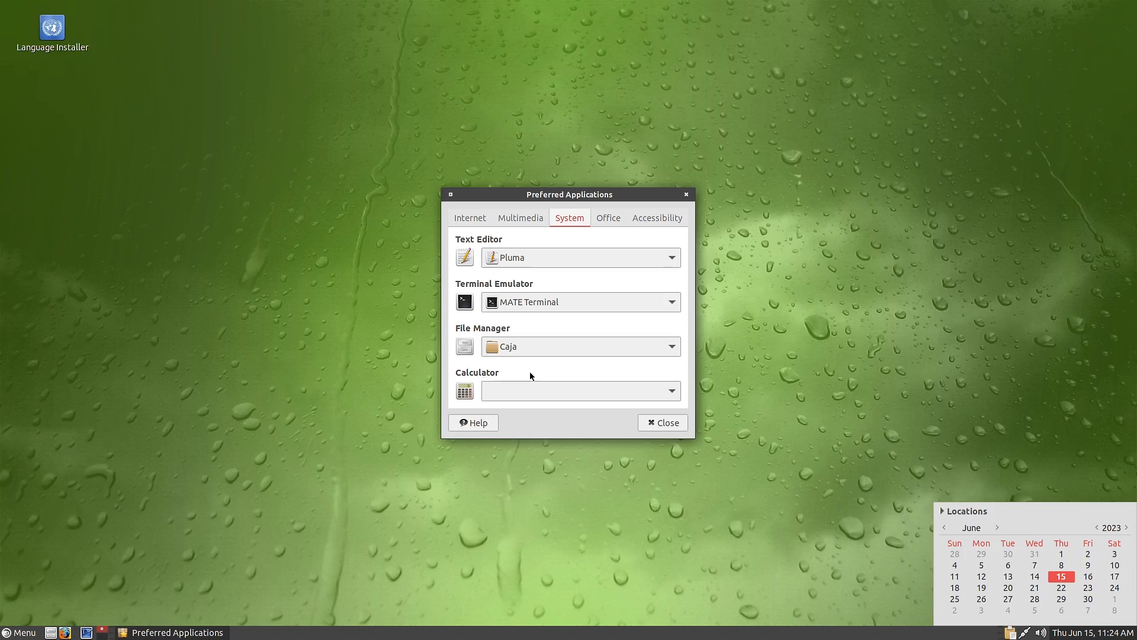
{"action": "left_click", "coordinate": [617, 391]}
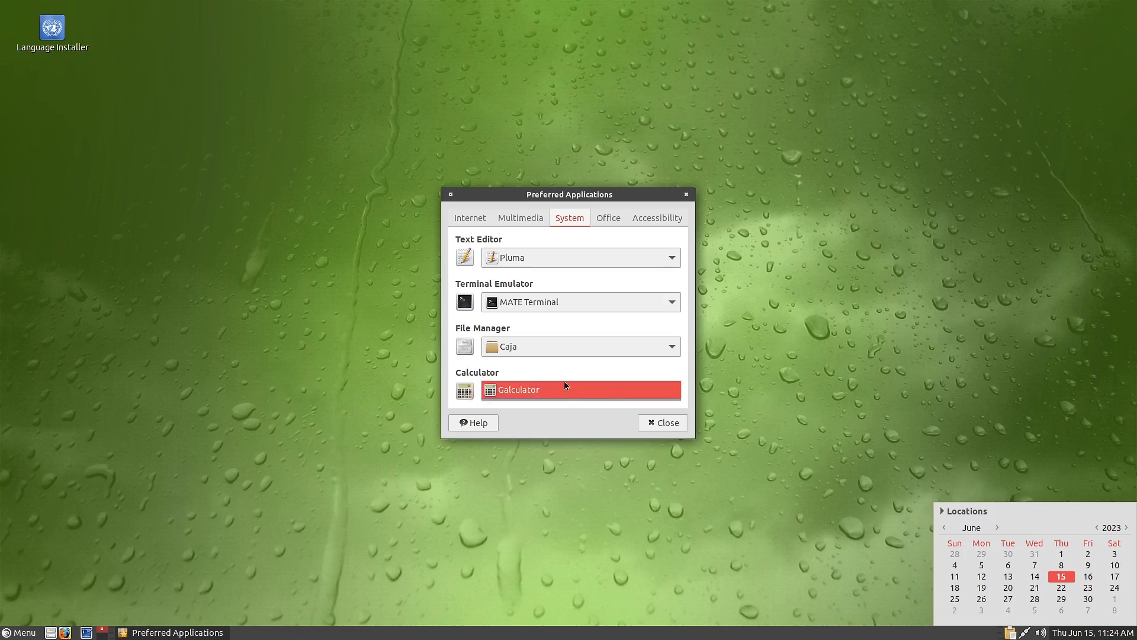
{"action": "left_click", "coordinate": [557, 366]}
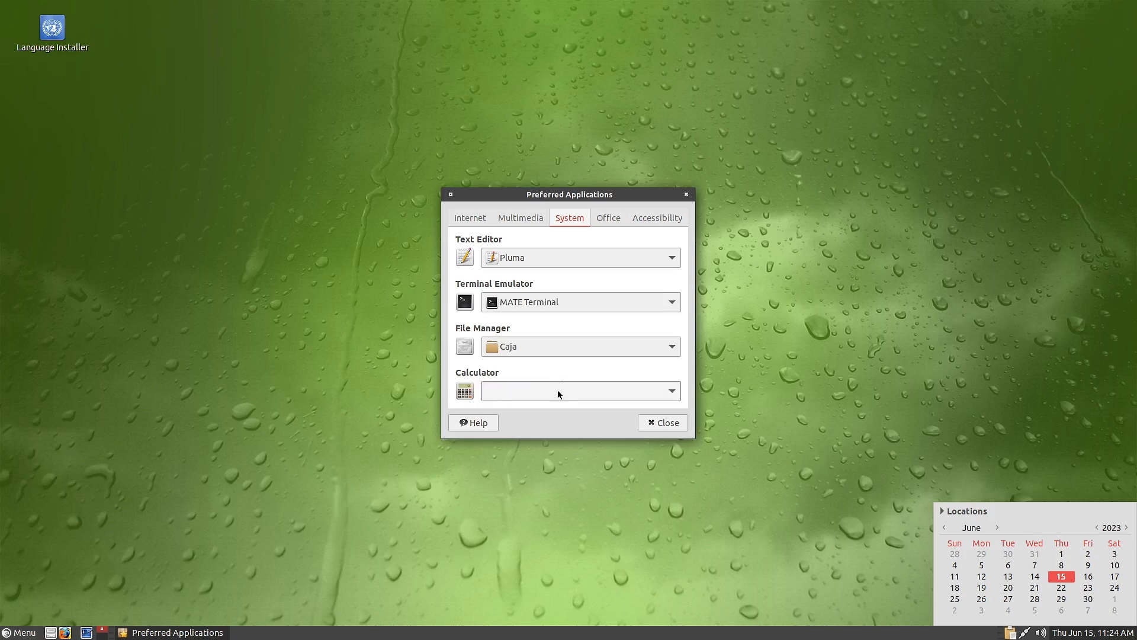
{"action": "left_click", "coordinate": [674, 395]}
{"action": "left_click", "coordinate": [662, 394]}
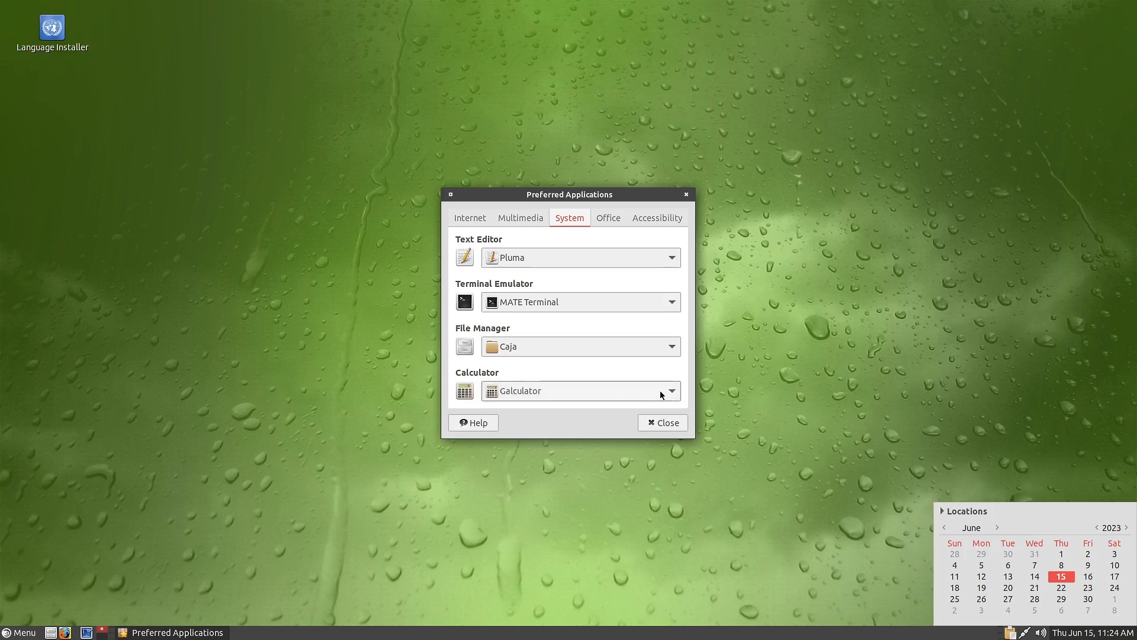
Review the Office and Accessibility default applications and move the Preferred Applications window aside.
{"action": "left_click", "coordinate": [608, 217]}
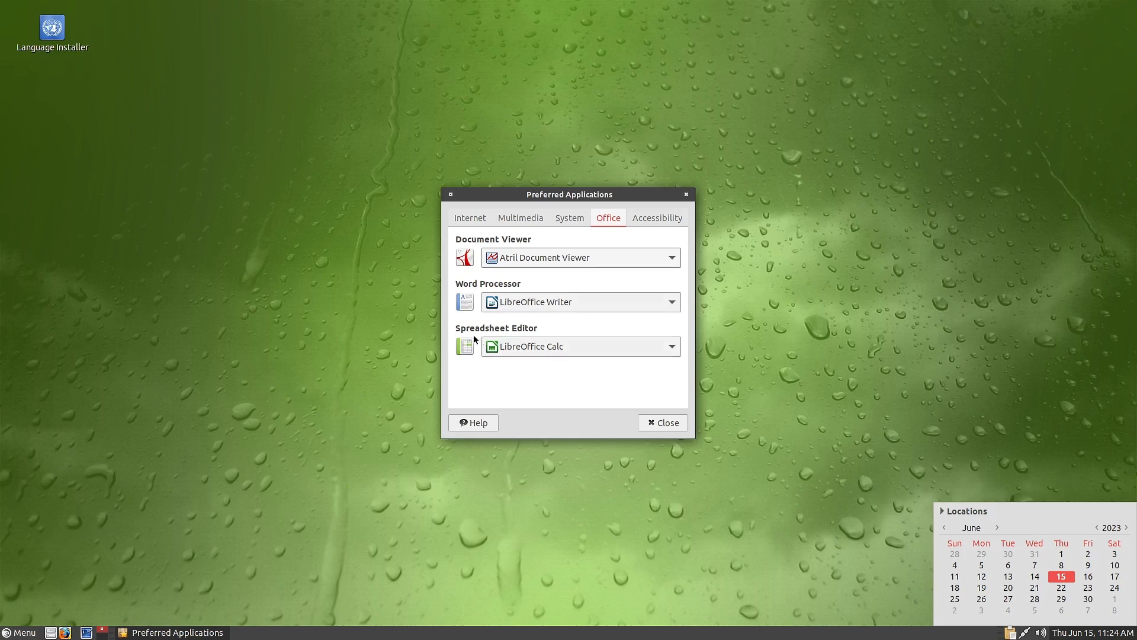
{"action": "left_click", "coordinate": [653, 213]}
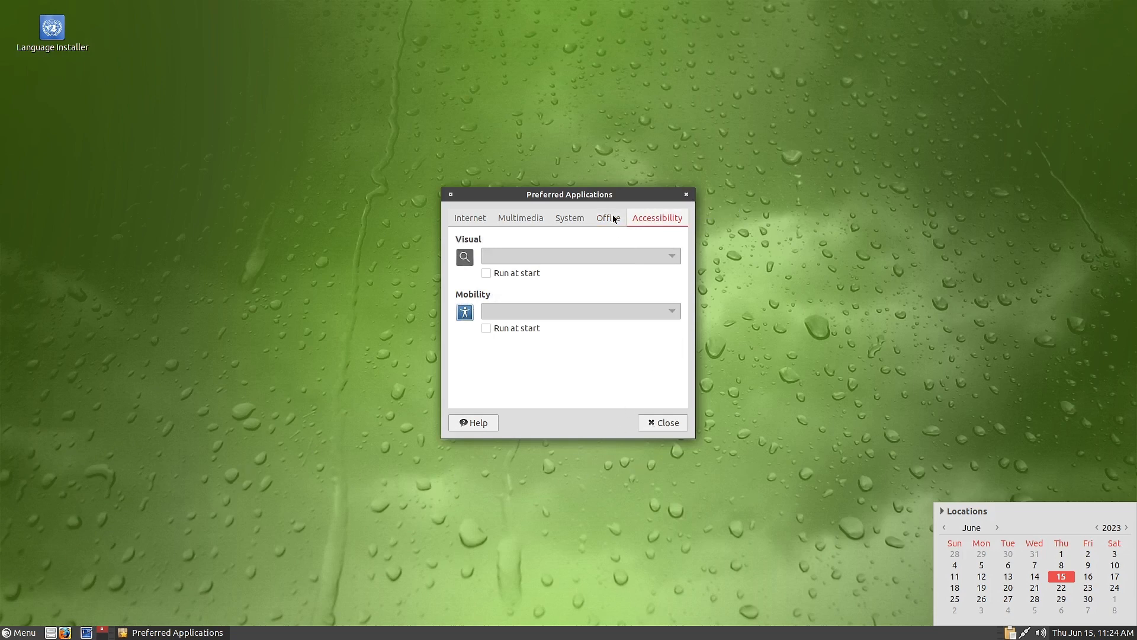
{"action": "left_click_drag", "start_coordinate": [548, 194], "coordinate": [670, 192]}
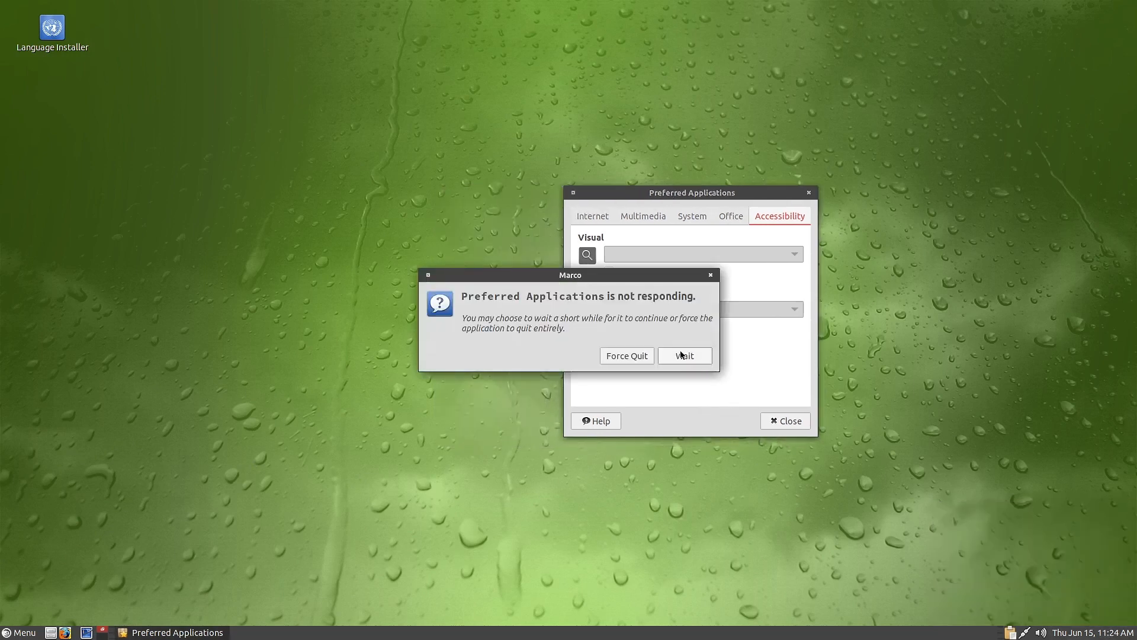
Force quit the unresponsive Preferred Applications window and look through the Sound & Video and System Tools application categories.
{"action": "left_click", "coordinate": [640, 355]}
{"action": "left_click", "coordinate": [20, 632]}
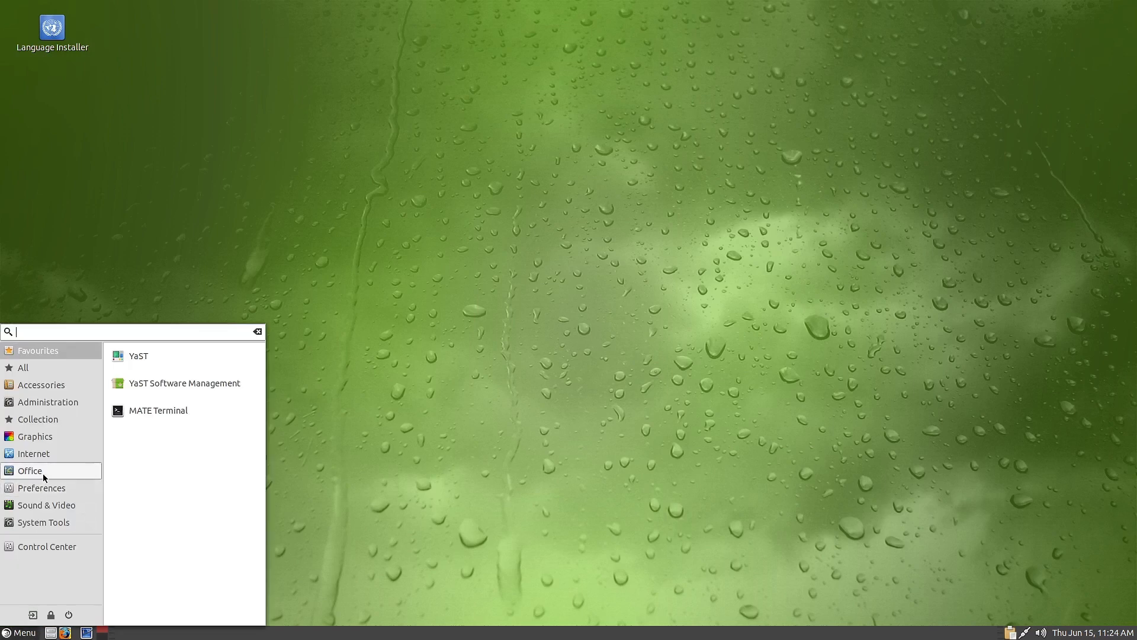
{"action": "left_click", "coordinate": [56, 504]}
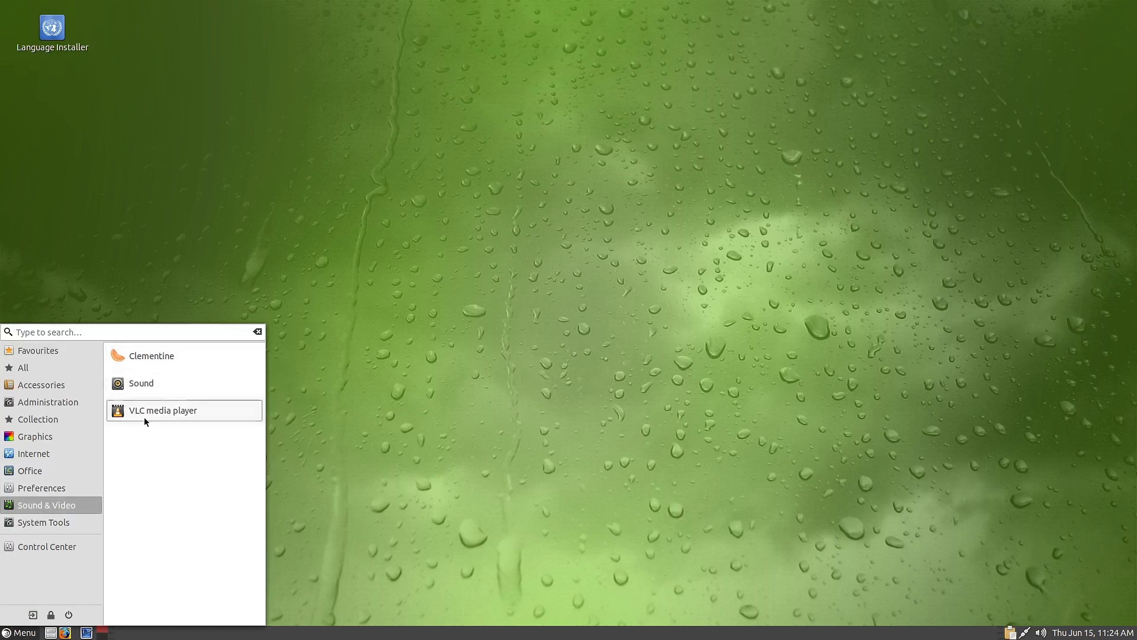
{"action": "left_click", "coordinate": [43, 524]}
{"action": "scroll", "coordinate": [263, 409], "scroll_direction": "down", "scroll_amount": 1}
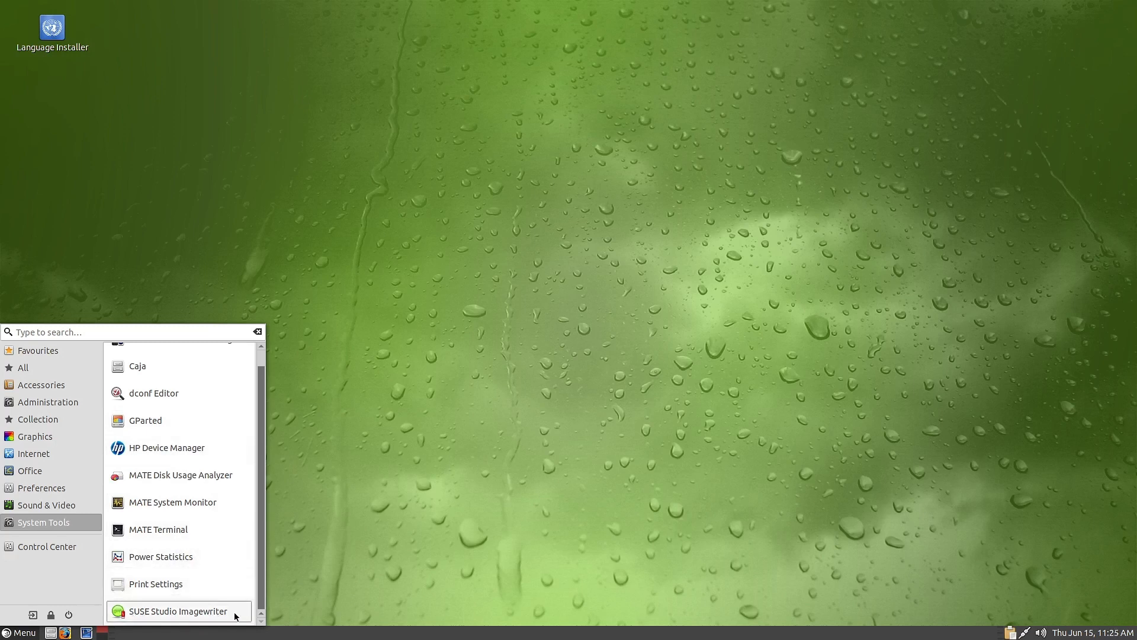
Launch GParted from System Tools with the root password, view the disk's partitions and close it.
{"action": "left_click", "coordinate": [153, 421]}
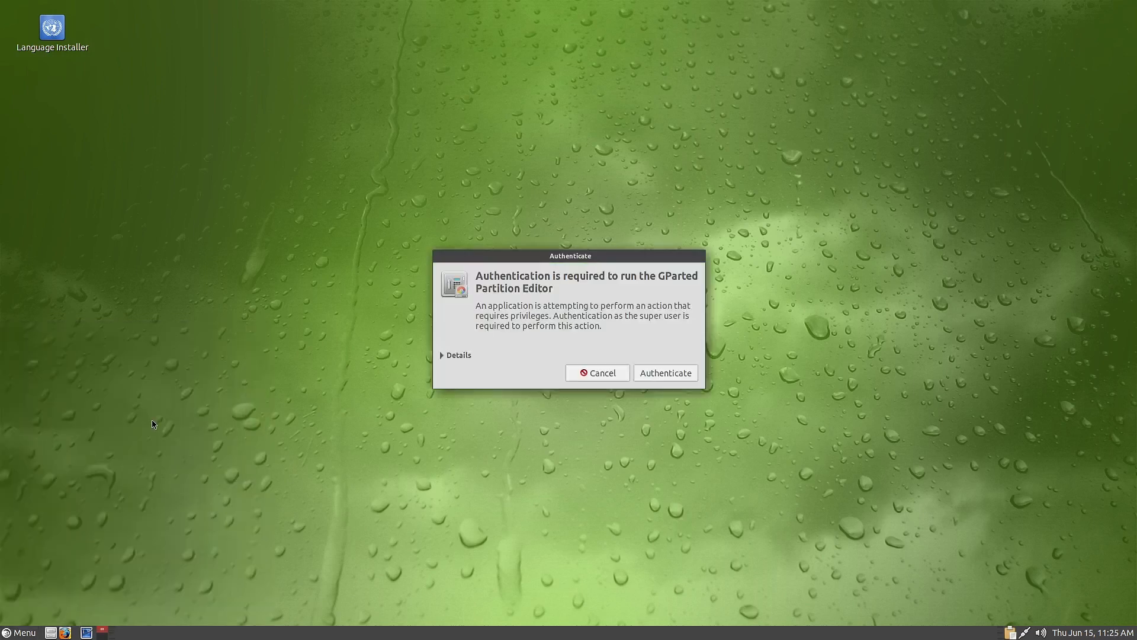
{"action": "type", "text": "******"}
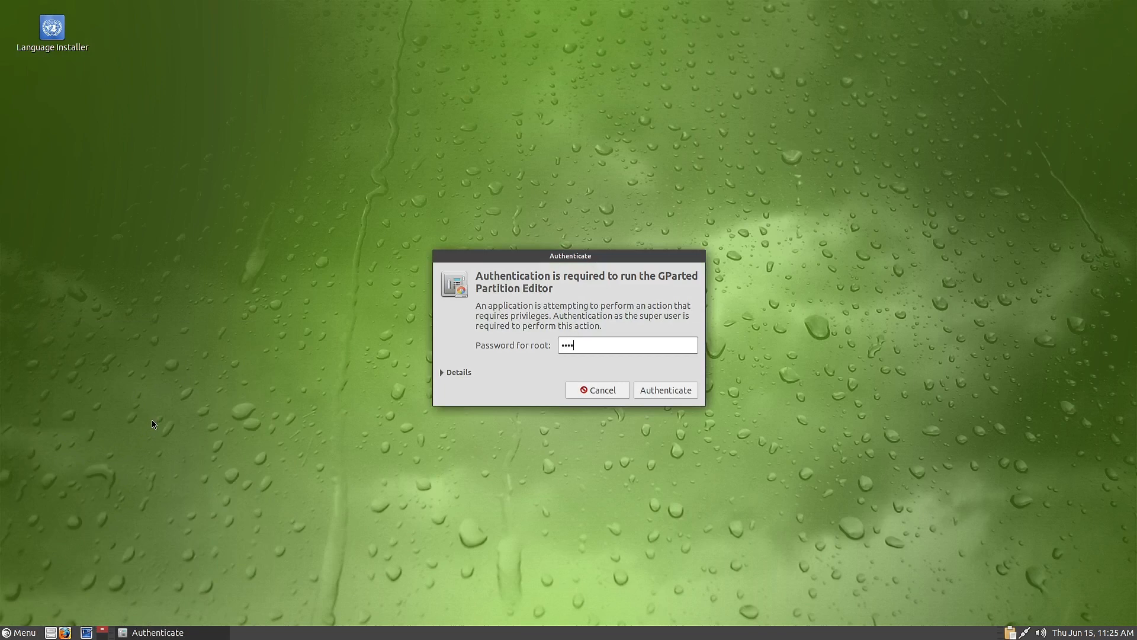
{"action": "key", "text": "Return"}
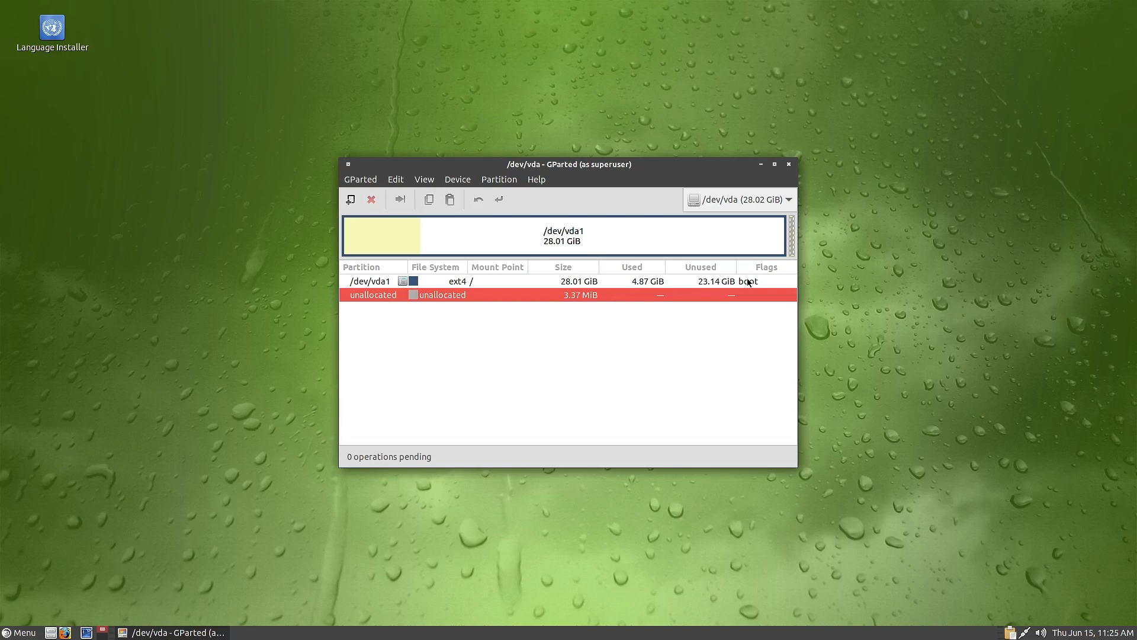
{"action": "left_click", "coordinate": [791, 170]}
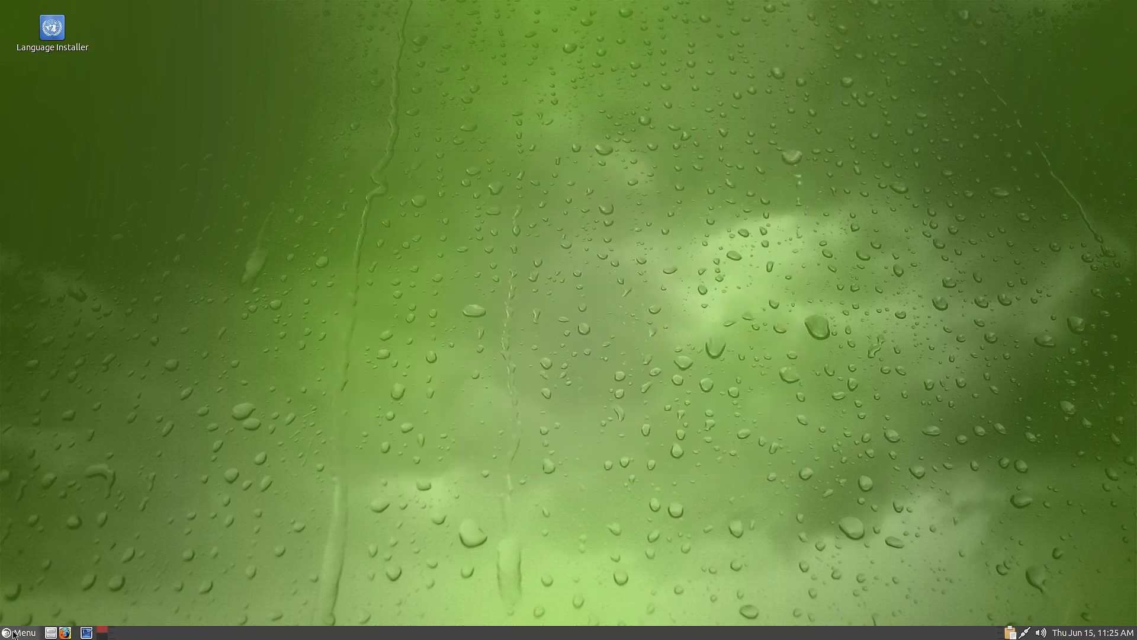
Open MATE Tweak from the Preferences category and enable the Computer, Network and Trash desktop icons.
{"action": "left_click", "coordinate": [20, 632]}
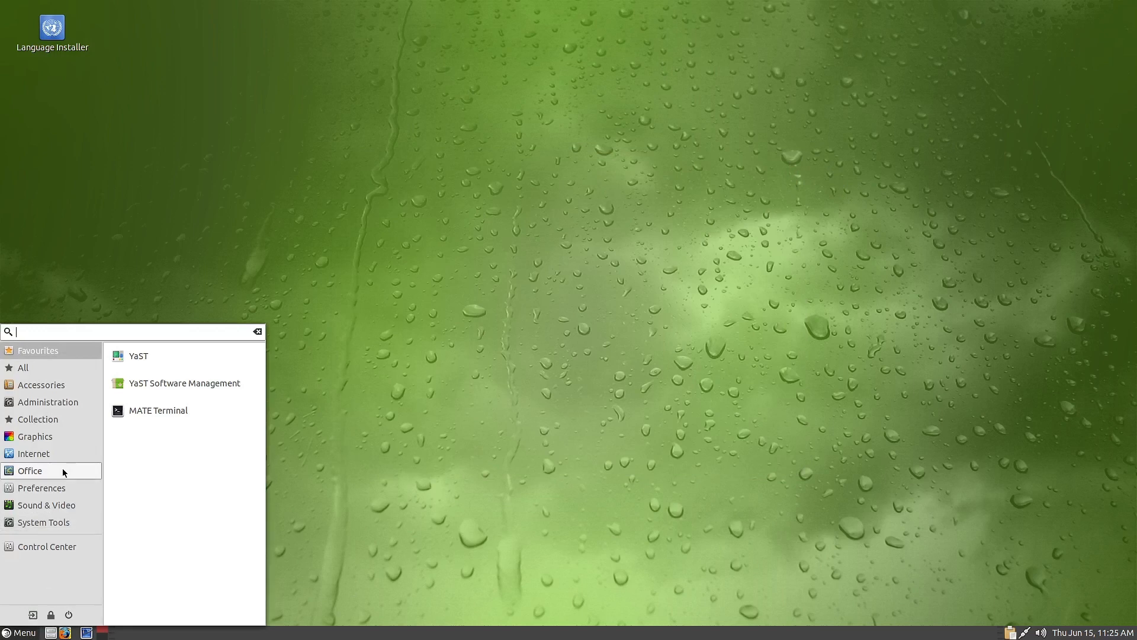
{"action": "left_click", "coordinate": [59, 487]}
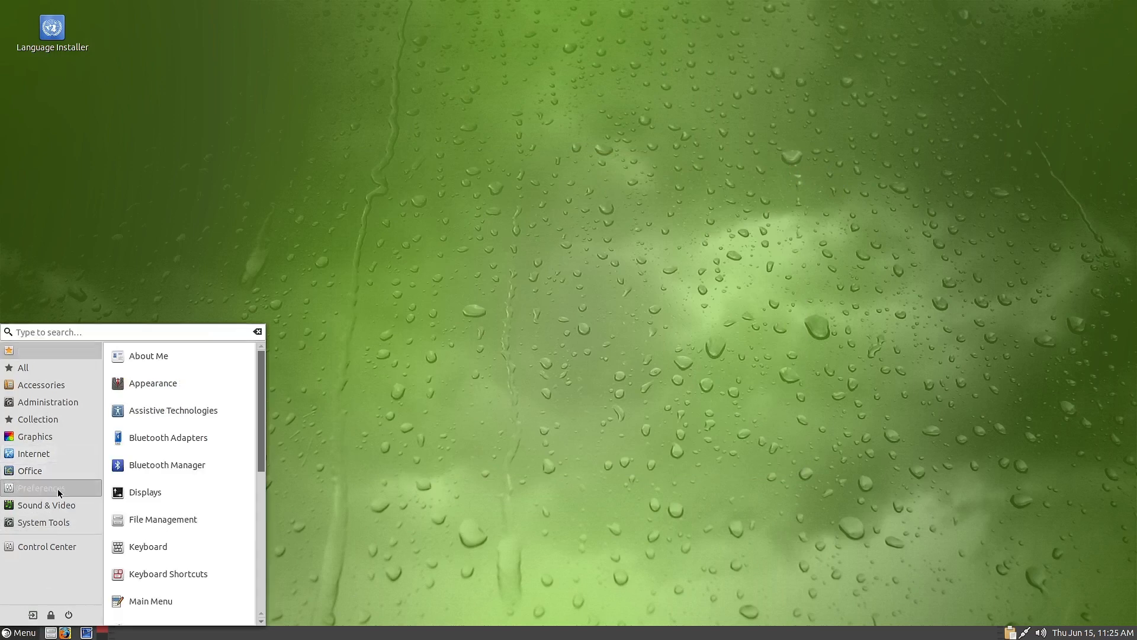
{"action": "scroll", "coordinate": [207, 547], "scroll_direction": "down", "scroll_amount": 3}
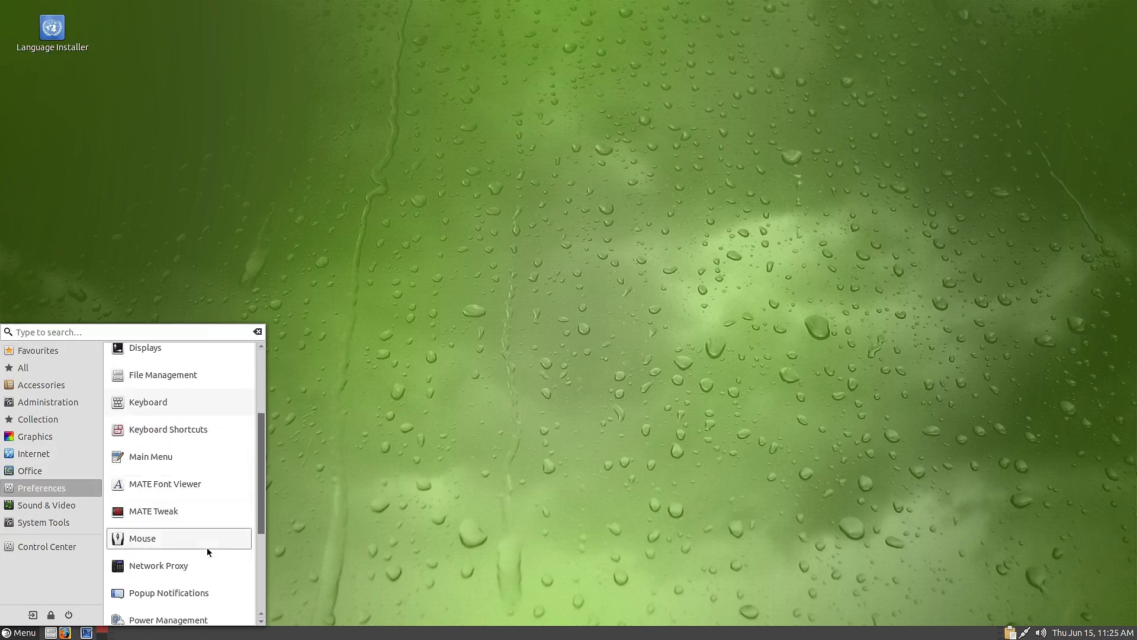
{"action": "left_click", "coordinate": [150, 517]}
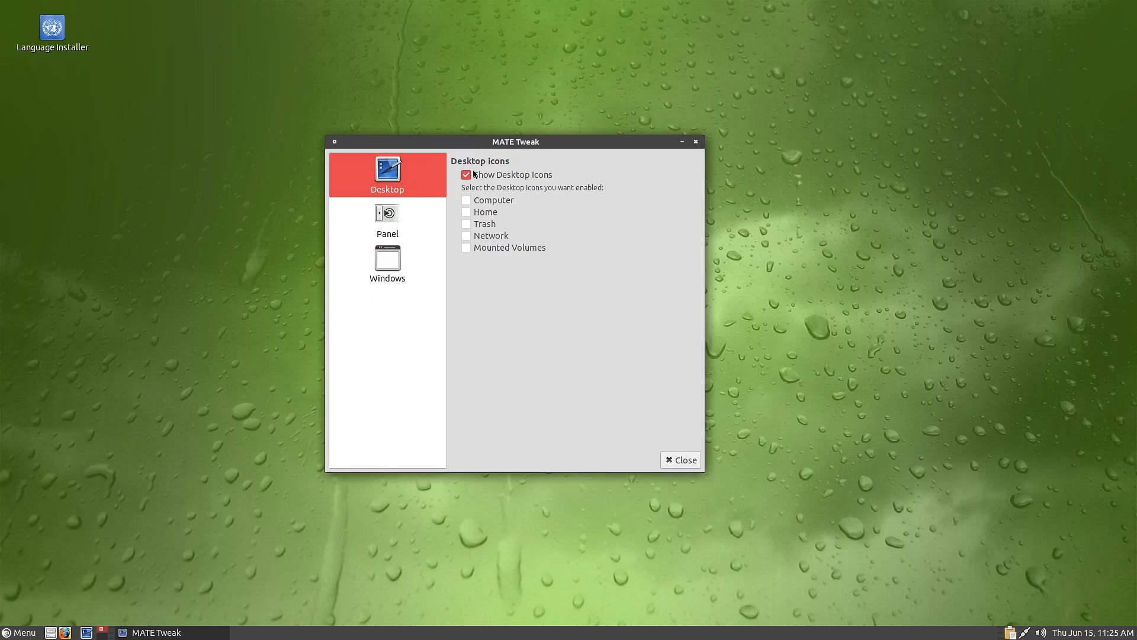
{"action": "left_click", "coordinate": [492, 204]}
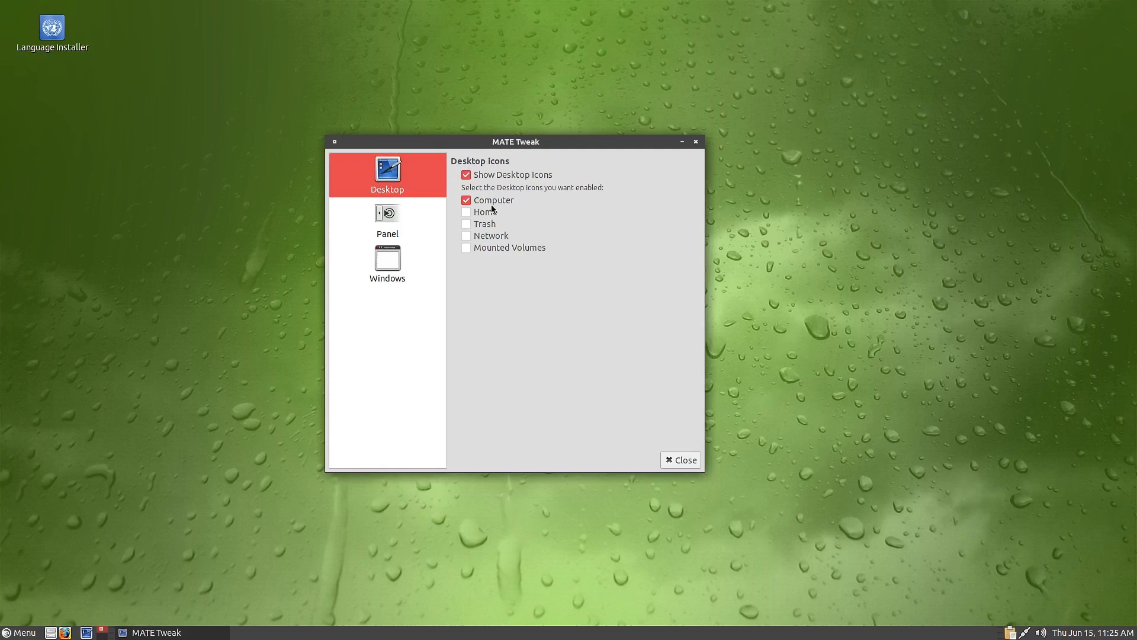
{"action": "left_click", "coordinate": [485, 238]}
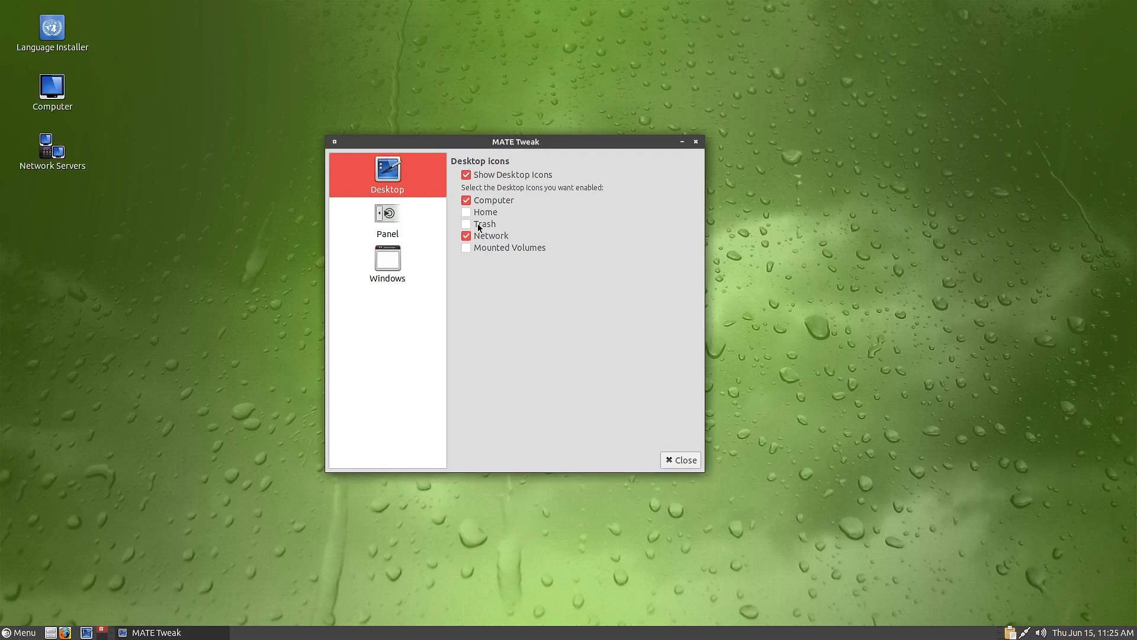
{"action": "left_click", "coordinate": [479, 226]}
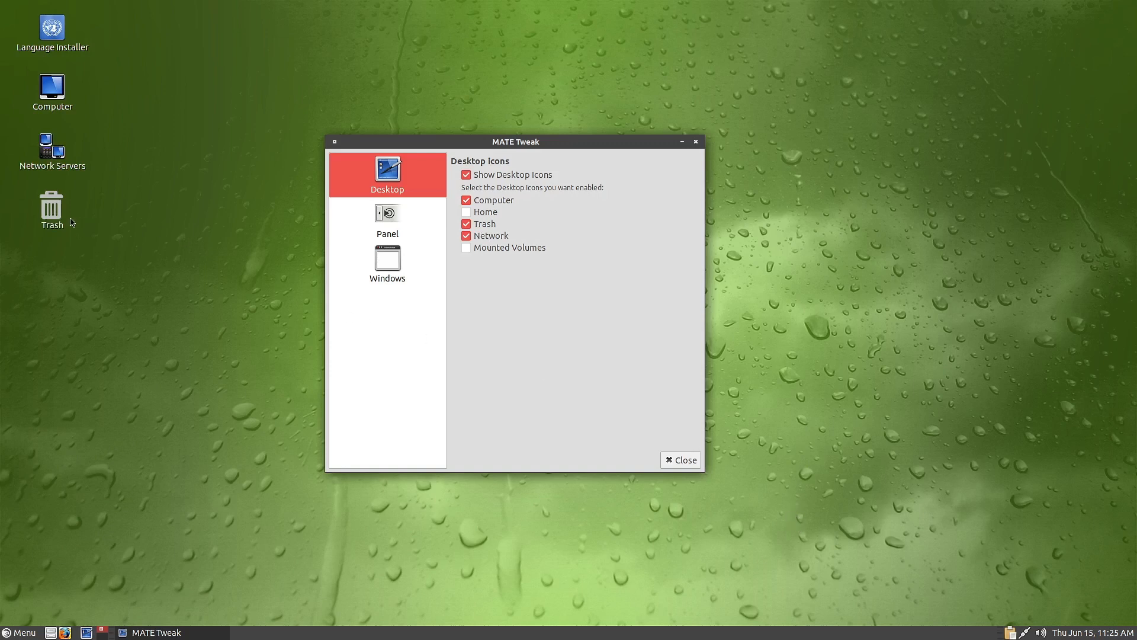
Disable the Network desktop icon and rearrange the others, with Trash in the desktop's lower-right corner and Computer above Language Installer.
{"action": "left_click_drag", "start_coordinate": [52, 209], "coordinate": [1103, 583]}
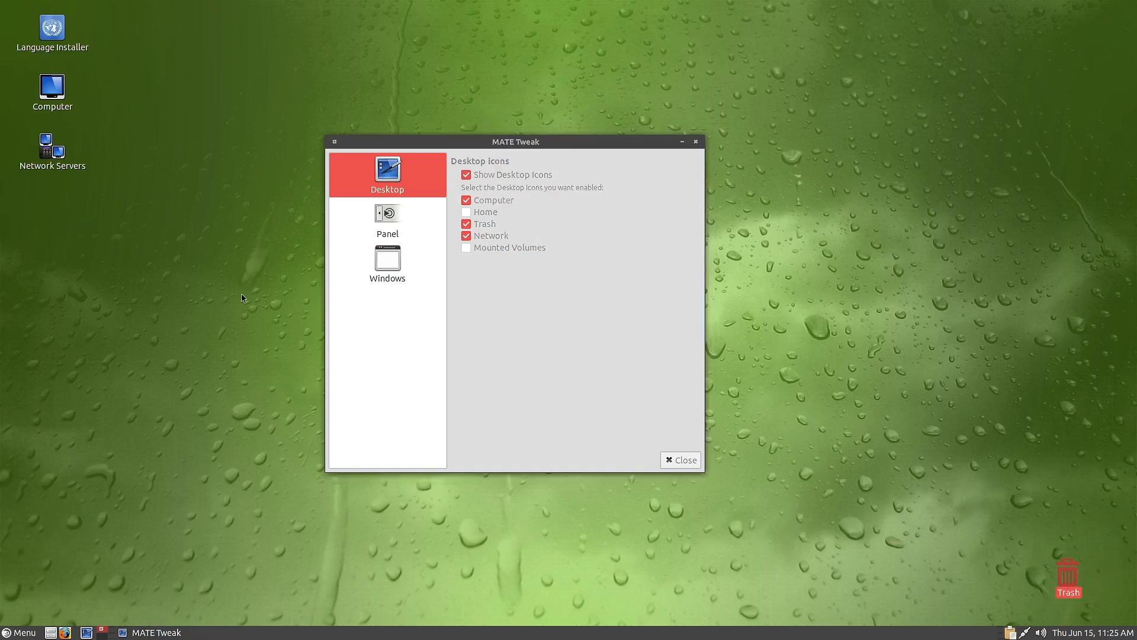
{"action": "left_click", "coordinate": [464, 235]}
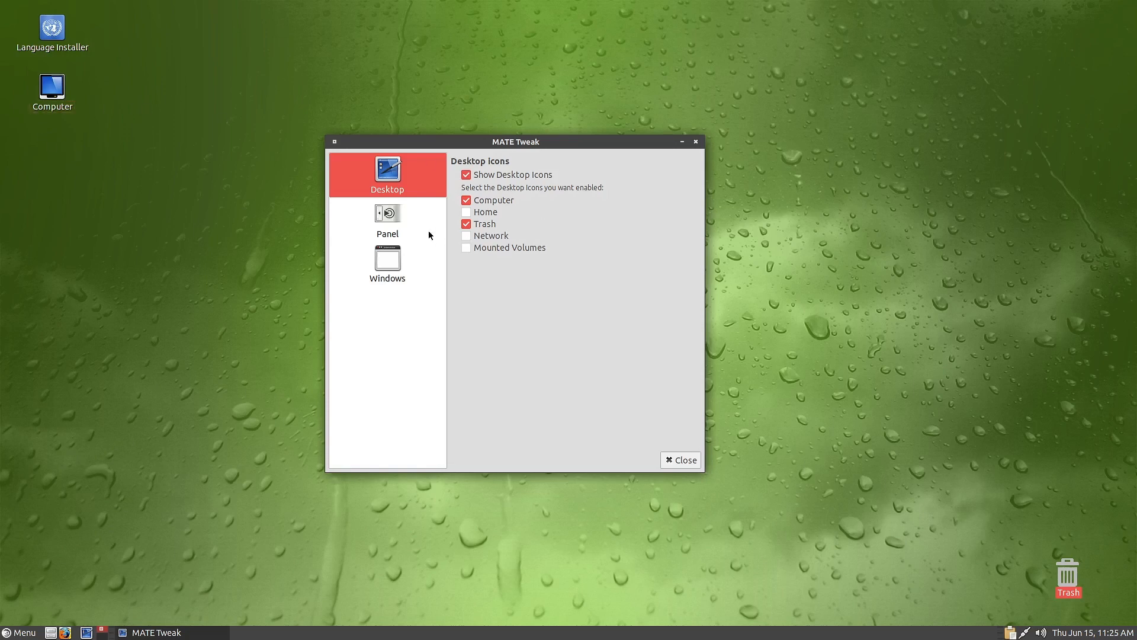
{"action": "left_click_drag", "start_coordinate": [52, 27], "coordinate": [54, 142]}
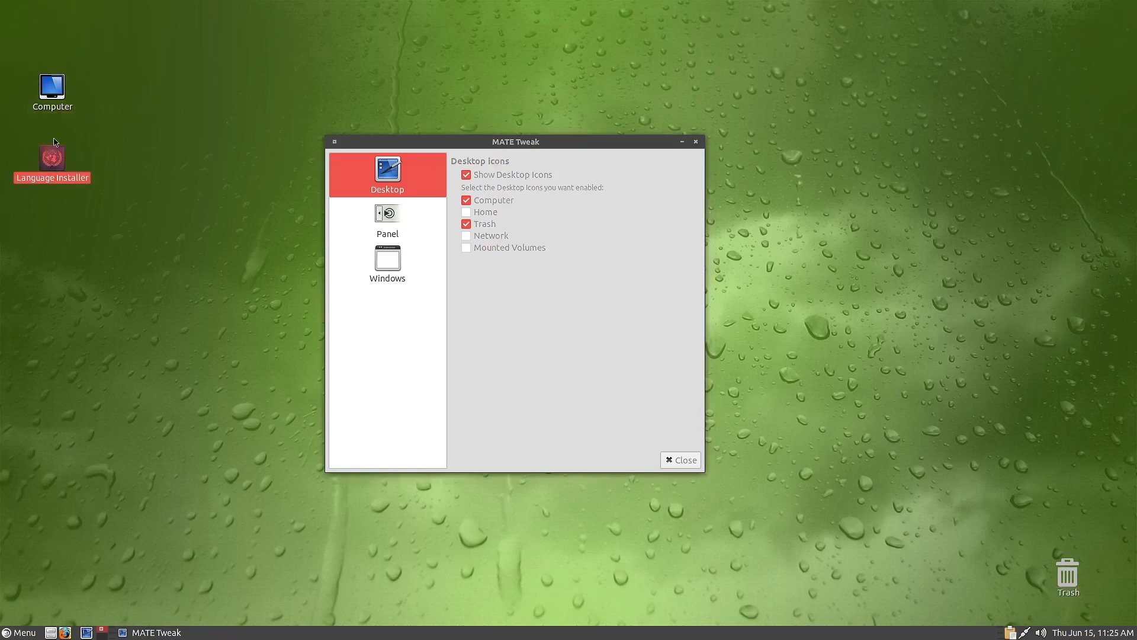
{"action": "left_click_drag", "start_coordinate": [51, 89], "coordinate": [51, 23]}
{"action": "left_click_drag", "start_coordinate": [52, 163], "coordinate": [52, 92]}
Try to apply the Fedora panel layout in MATE Tweak's Panel settings.
{"action": "left_click", "coordinate": [388, 219]}
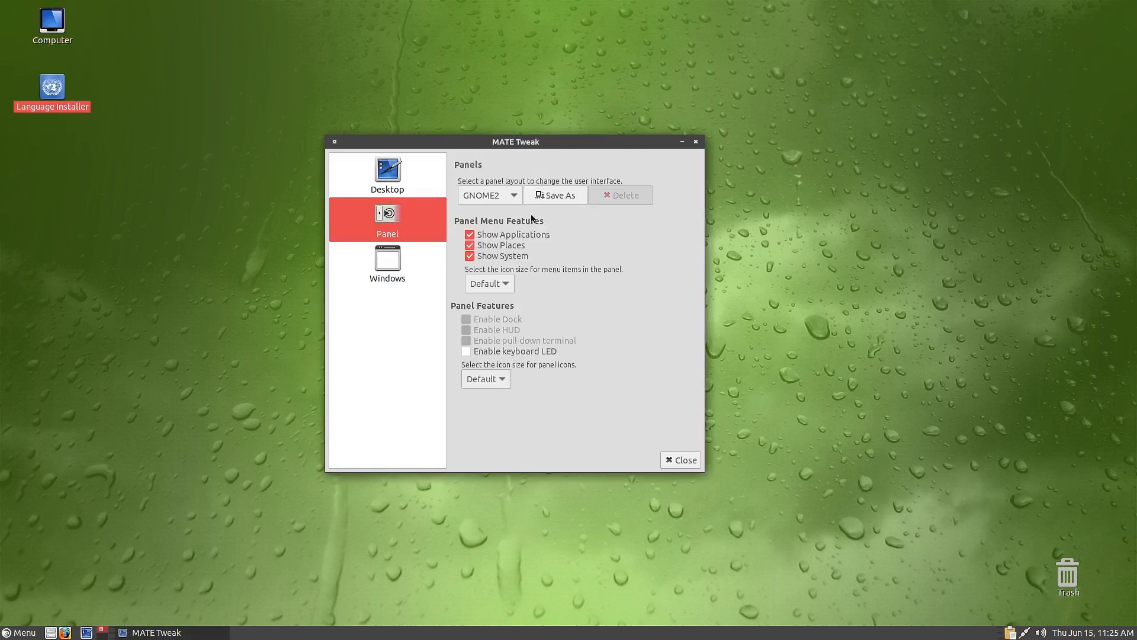
{"action": "left_click", "coordinate": [514, 198]}
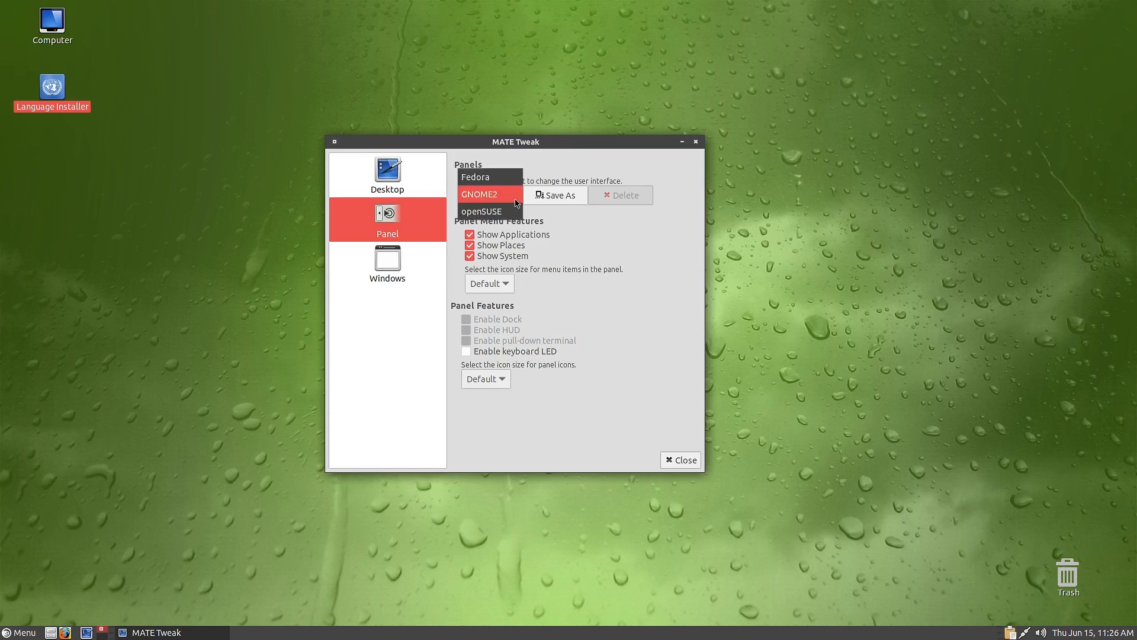
{"action": "left_click", "coordinate": [503, 178]}
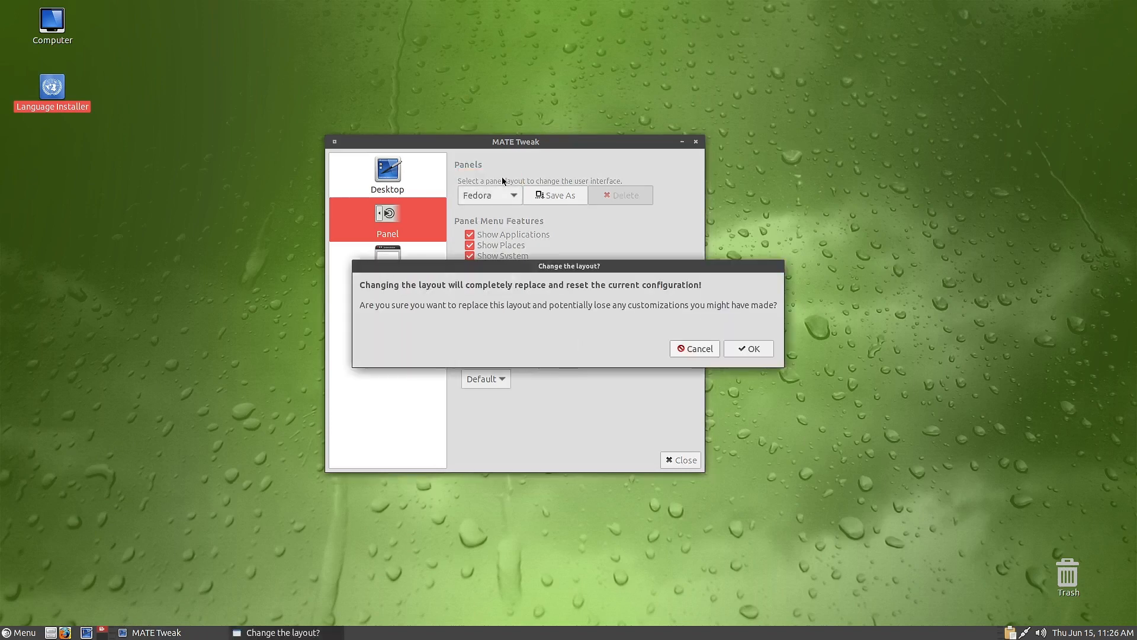
{"action": "left_click", "coordinate": [750, 350]}
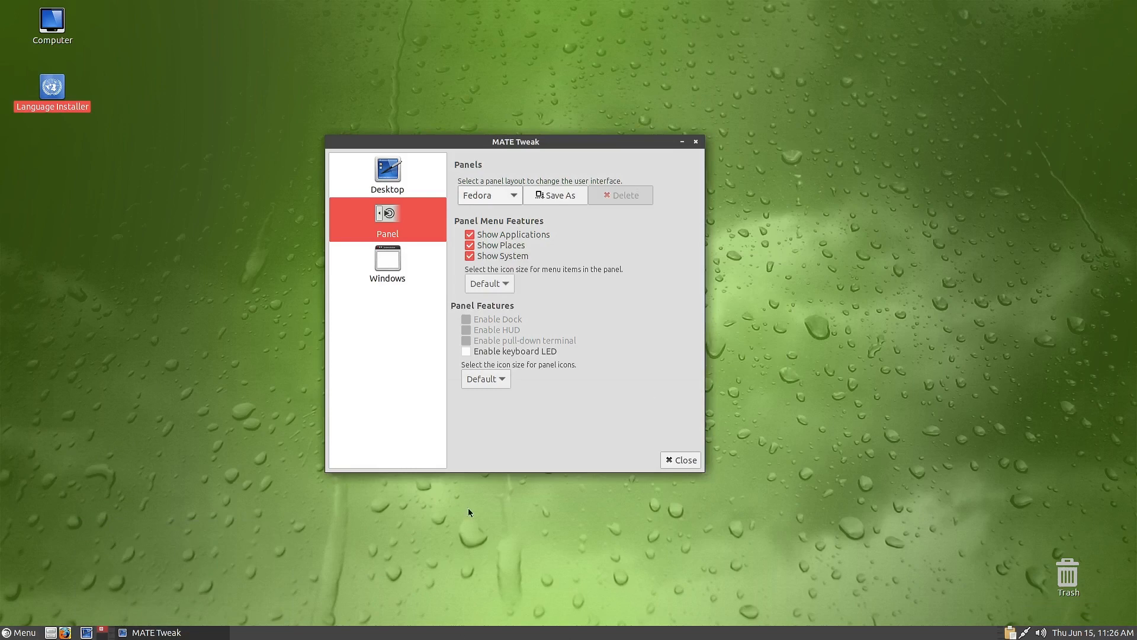
Change the panel layout to openSUSE, and minimise and restore the MATE Tweak window.
{"action": "left_click", "coordinate": [516, 202]}
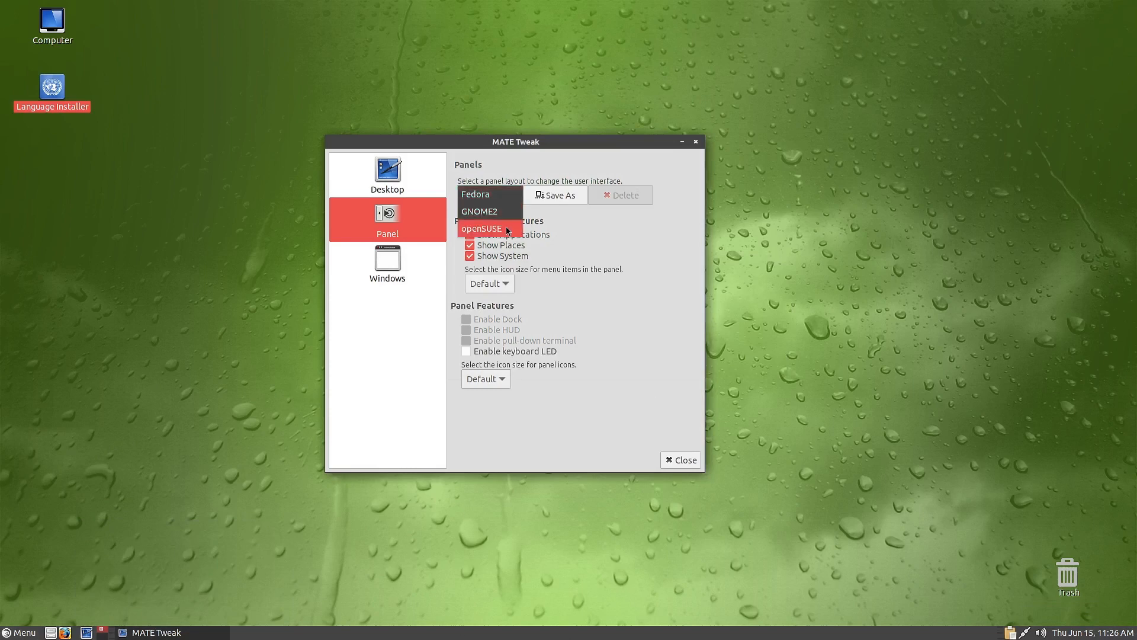
{"action": "left_click", "coordinate": [506, 226]}
{"action": "left_click", "coordinate": [750, 348]}
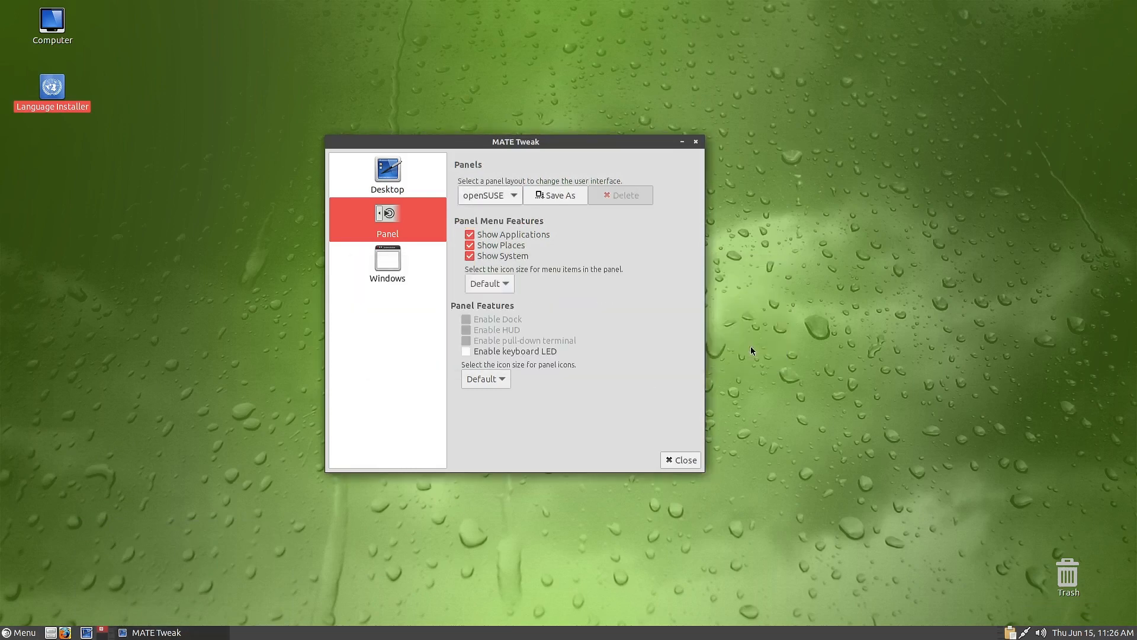
{"action": "left_click", "coordinate": [199, 632]}
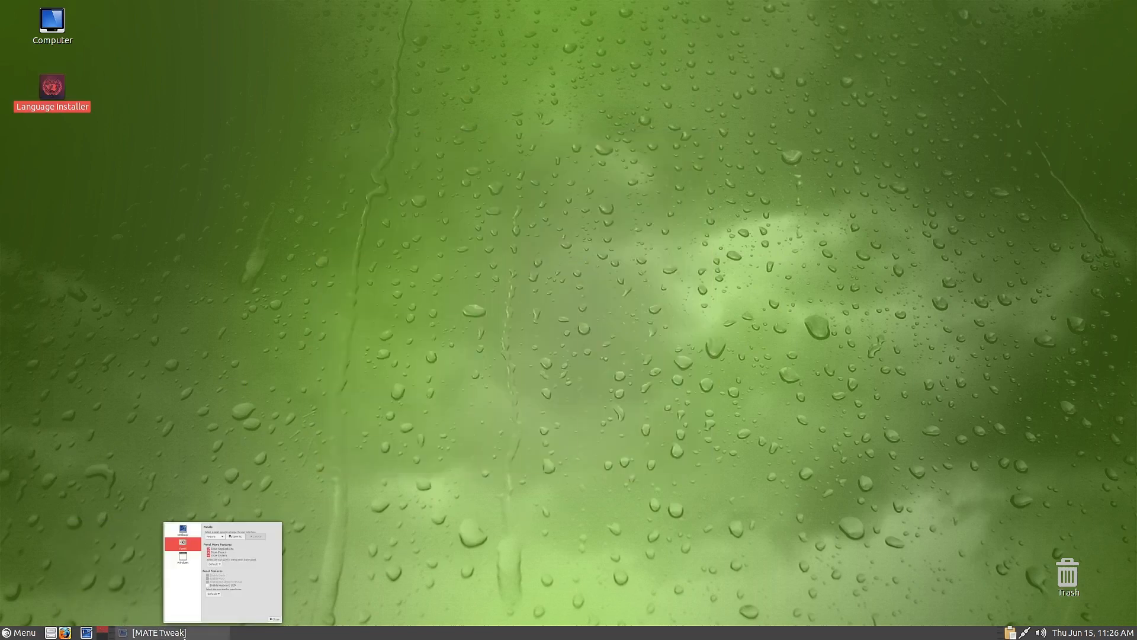
{"action": "left_click", "coordinate": [199, 633]}
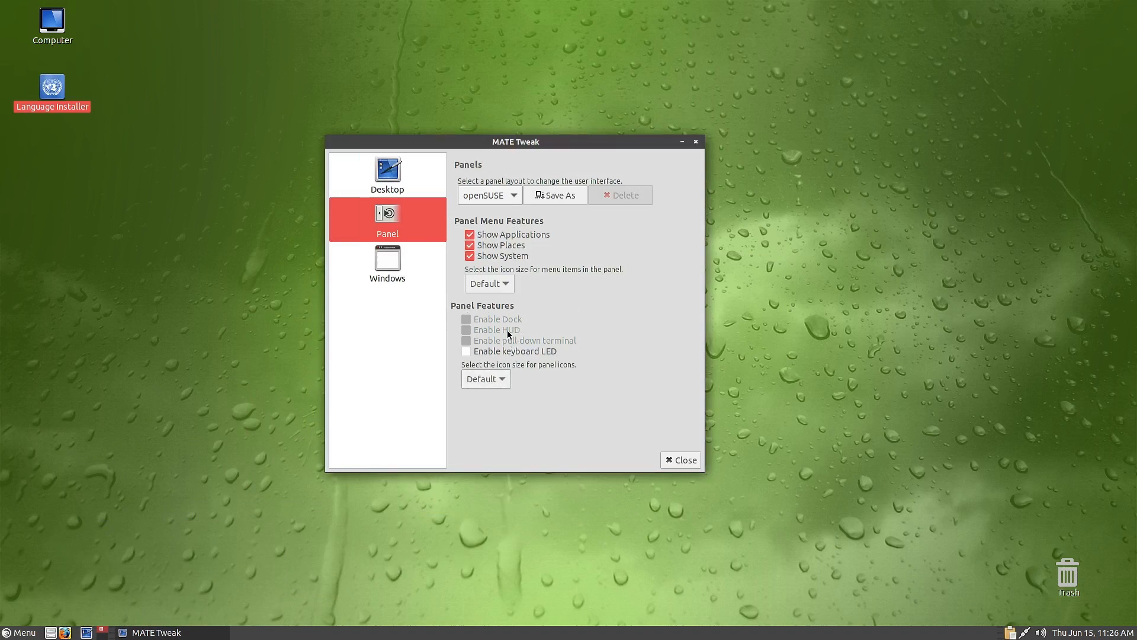
Enable the keyboard LED panel feature, and set the panel icon size to 16px before picking a larger size.
{"action": "left_click", "coordinate": [529, 353]}
{"action": "key", "text": "Caps_Lock"}
{"action": "left_click", "coordinate": [493, 378]}
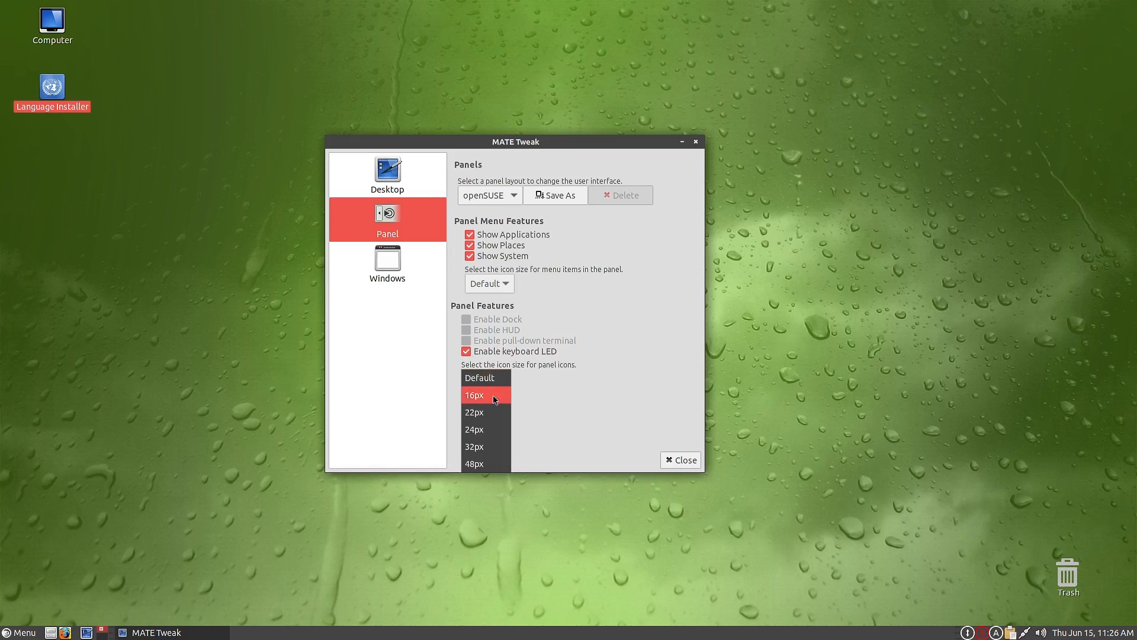
{"action": "left_click", "coordinate": [496, 400]}
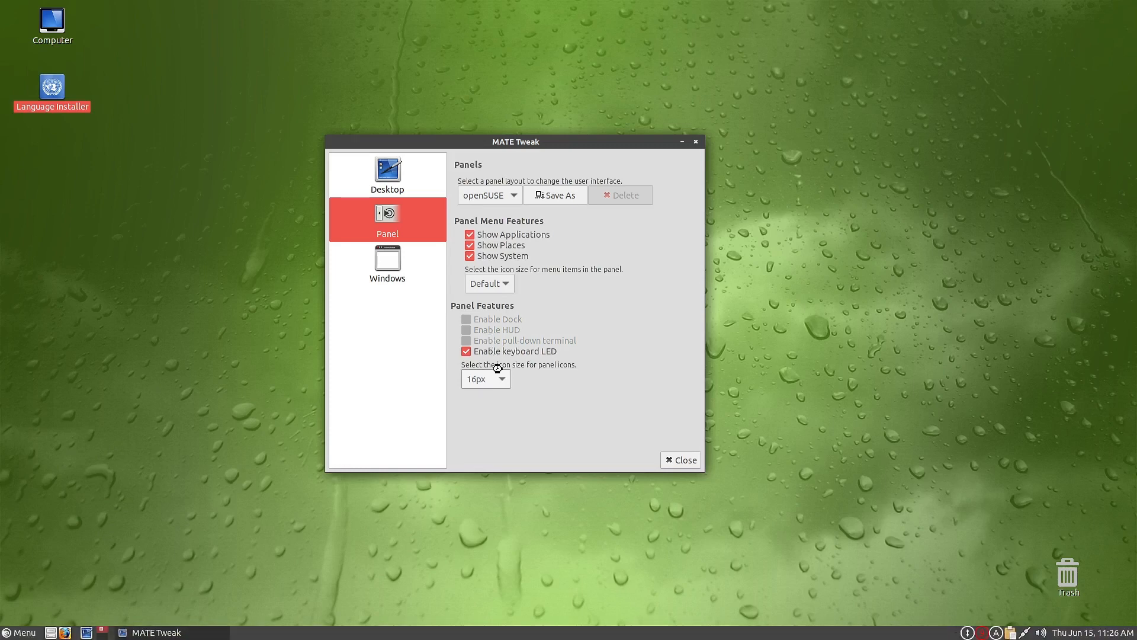
{"action": "left_click", "coordinate": [498, 384]}
{"action": "left_click", "coordinate": [488, 413]}
Review the Windows settings in MATE Tweak, including the window control placement and window manager choices, and close MATE Tweak.
{"action": "left_click", "coordinate": [391, 264]}
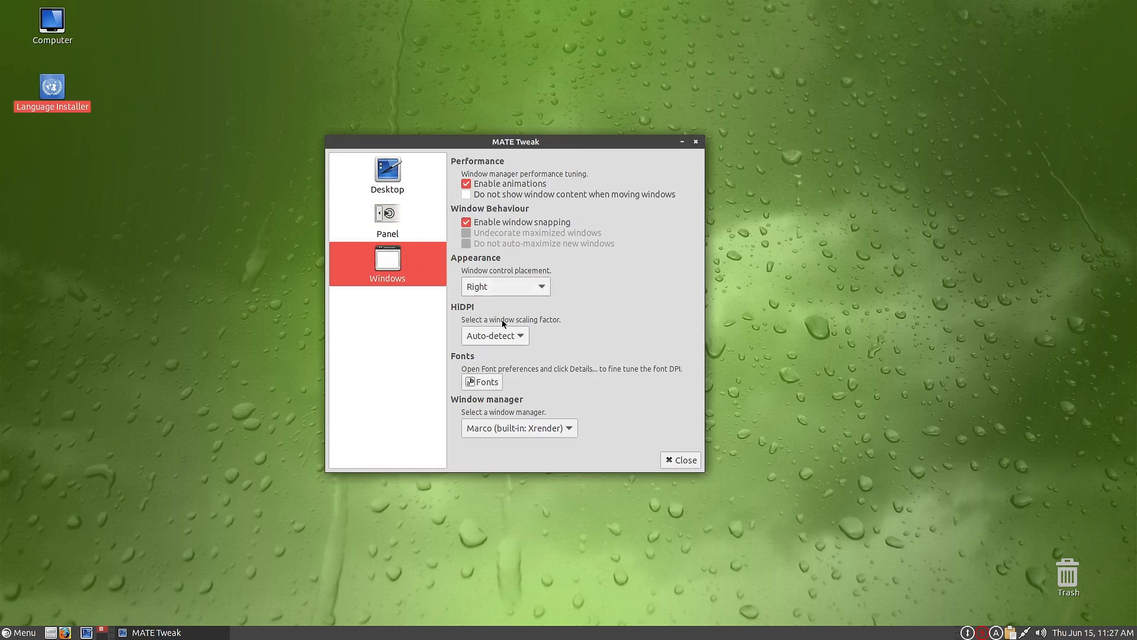
{"action": "left_click", "coordinate": [543, 288]}
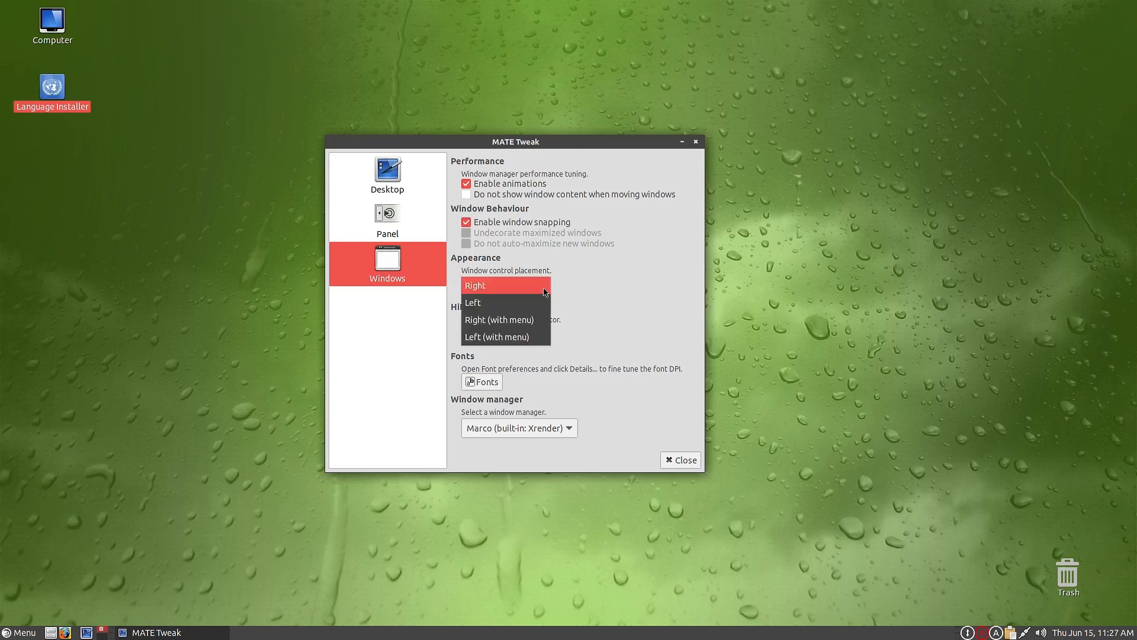
{"action": "left_click", "coordinate": [616, 293]}
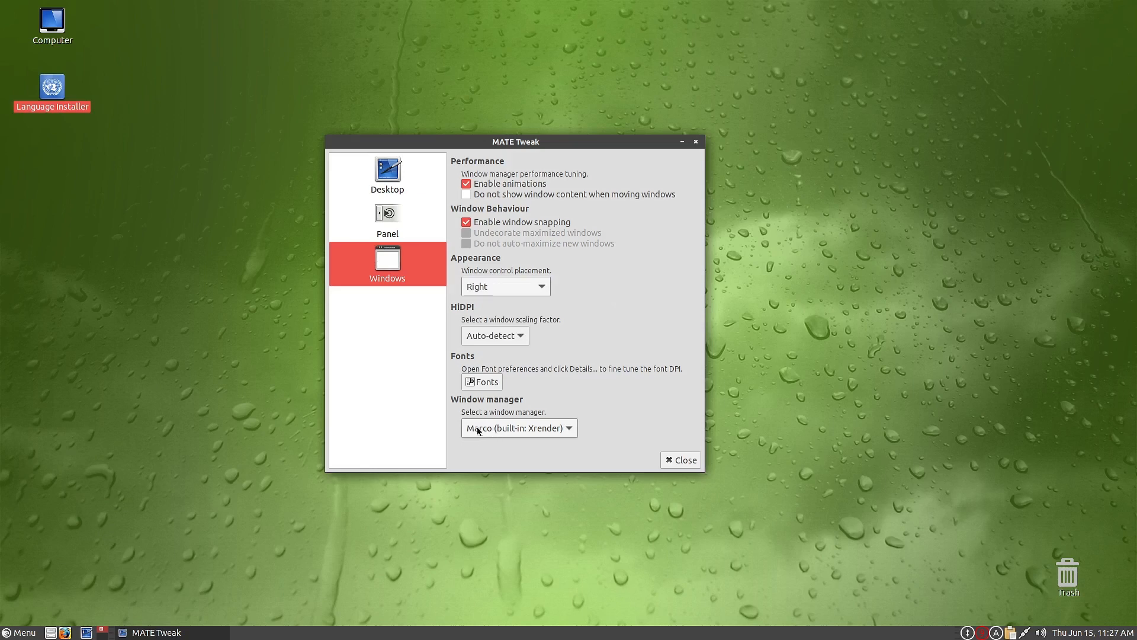
{"action": "left_click", "coordinate": [571, 425]}
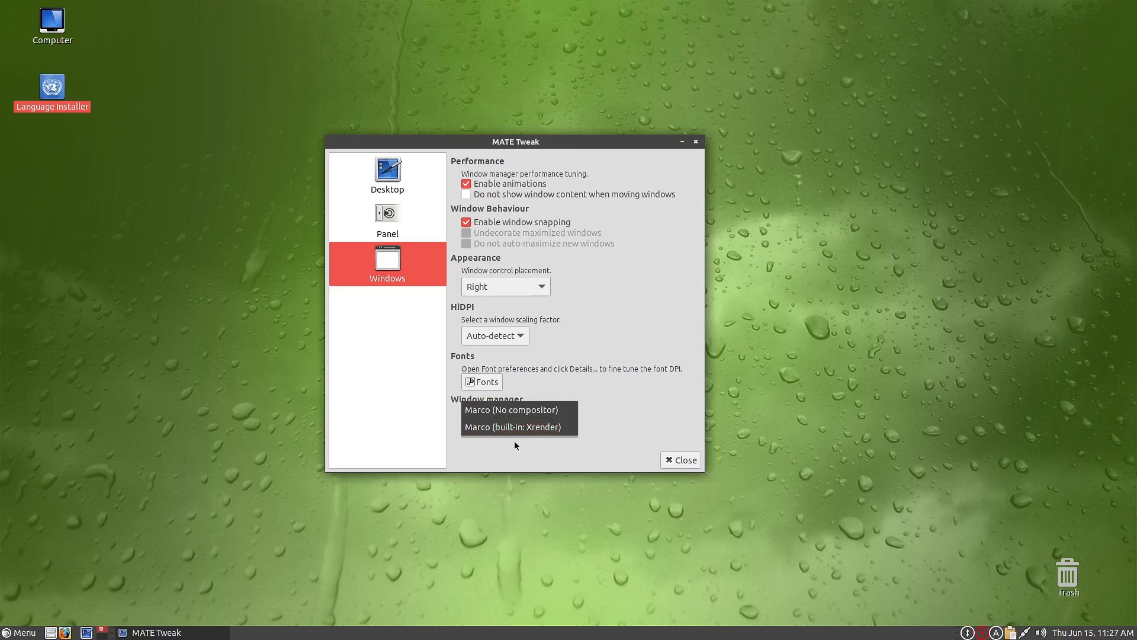
{"action": "left_click", "coordinate": [632, 409]}
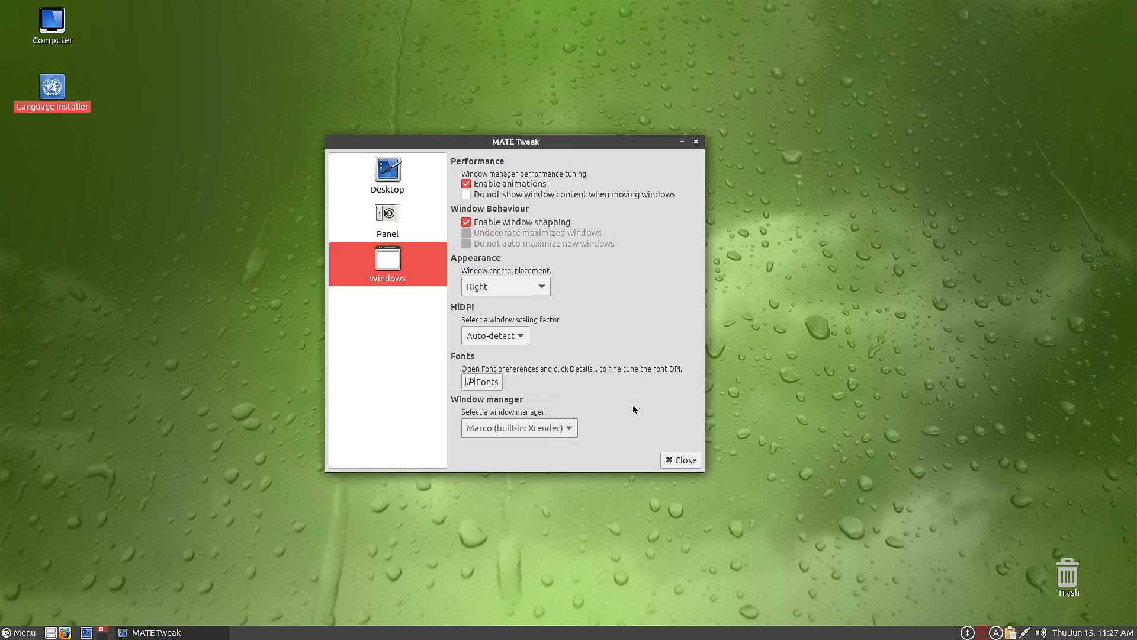
{"action": "left_click", "coordinate": [372, 215]}
{"action": "left_click", "coordinate": [382, 175]}
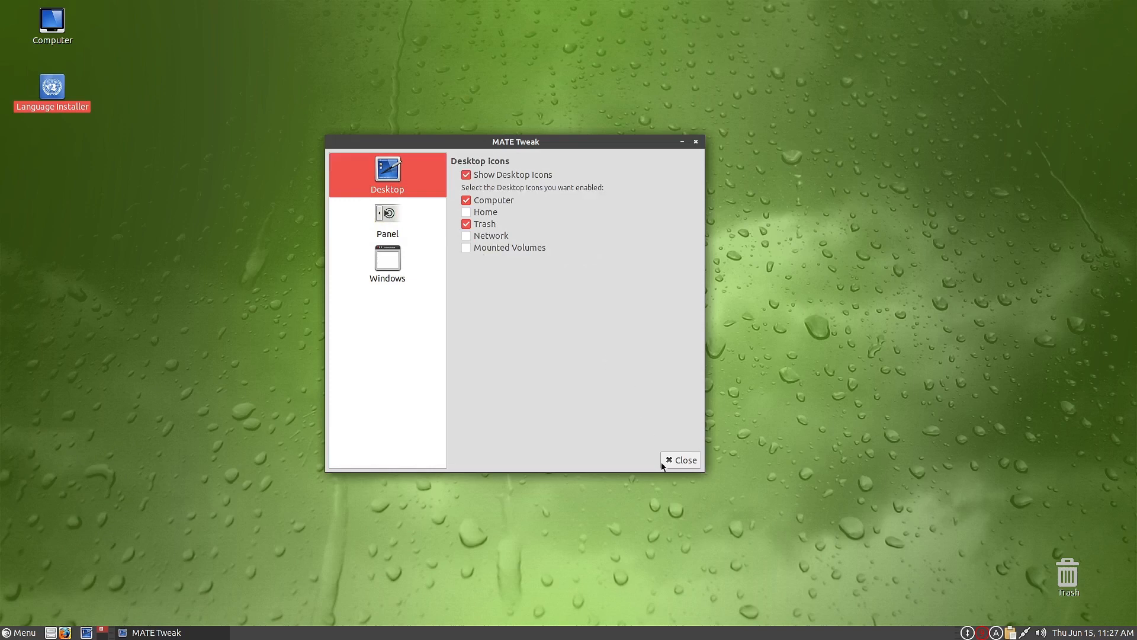
{"action": "left_click", "coordinate": [681, 459]}
Open the Appearance preferences from the application menu's Preferences category and reposition the window on the desktop.
{"action": "left_click", "coordinate": [19, 632]}
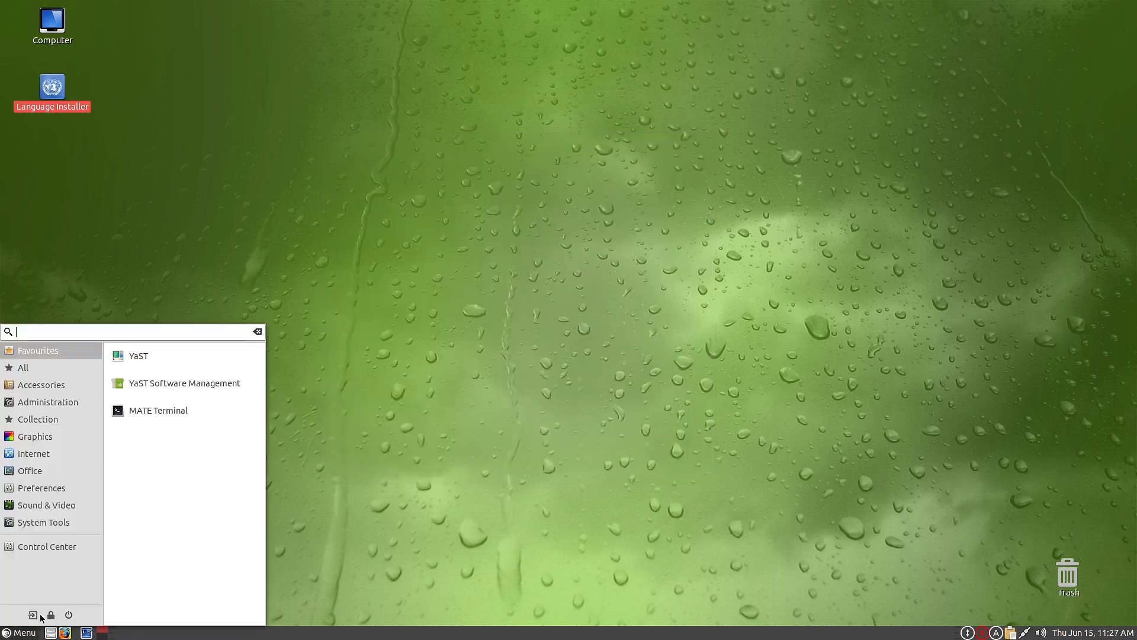
{"action": "left_click", "coordinate": [52, 489]}
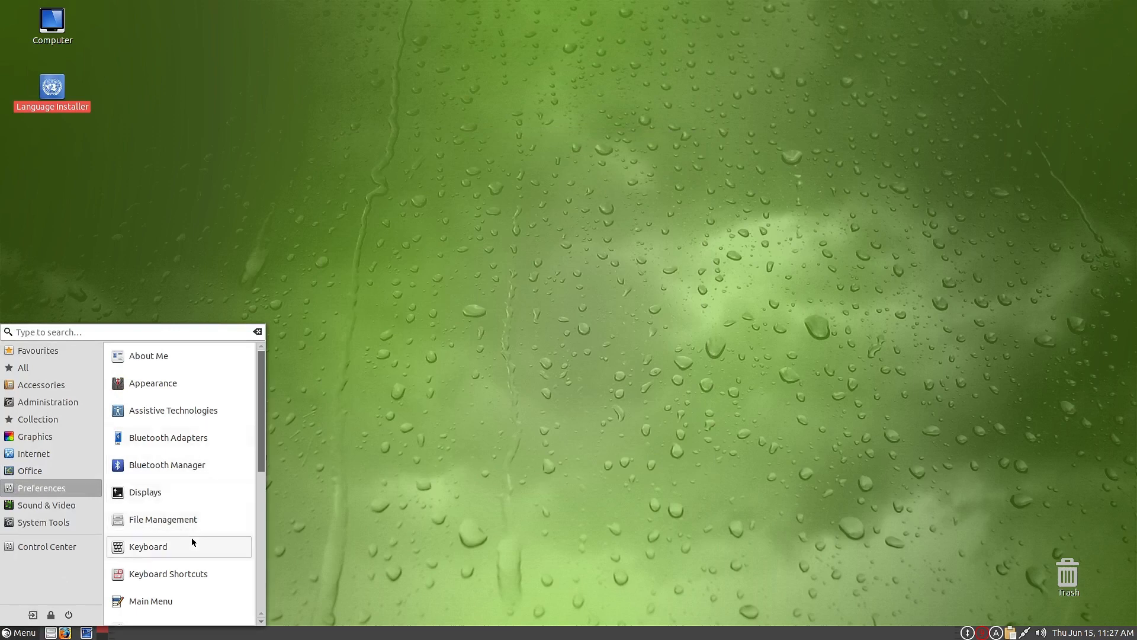
{"action": "left_click", "coordinate": [184, 388]}
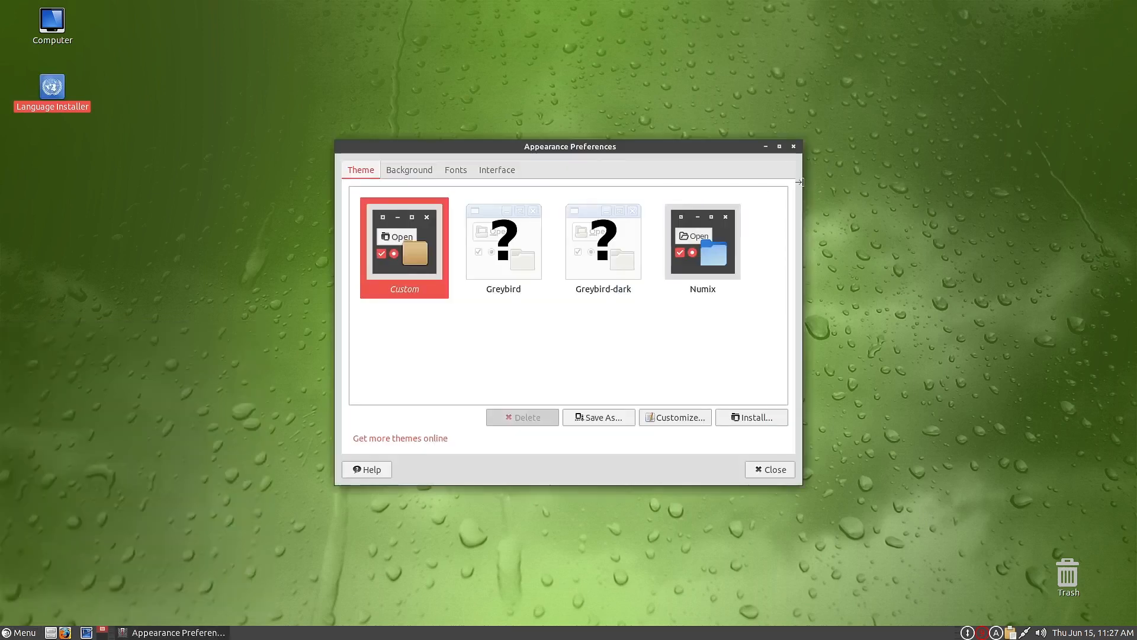
{"action": "left_click_drag", "start_coordinate": [572, 148], "coordinate": [637, 114]}
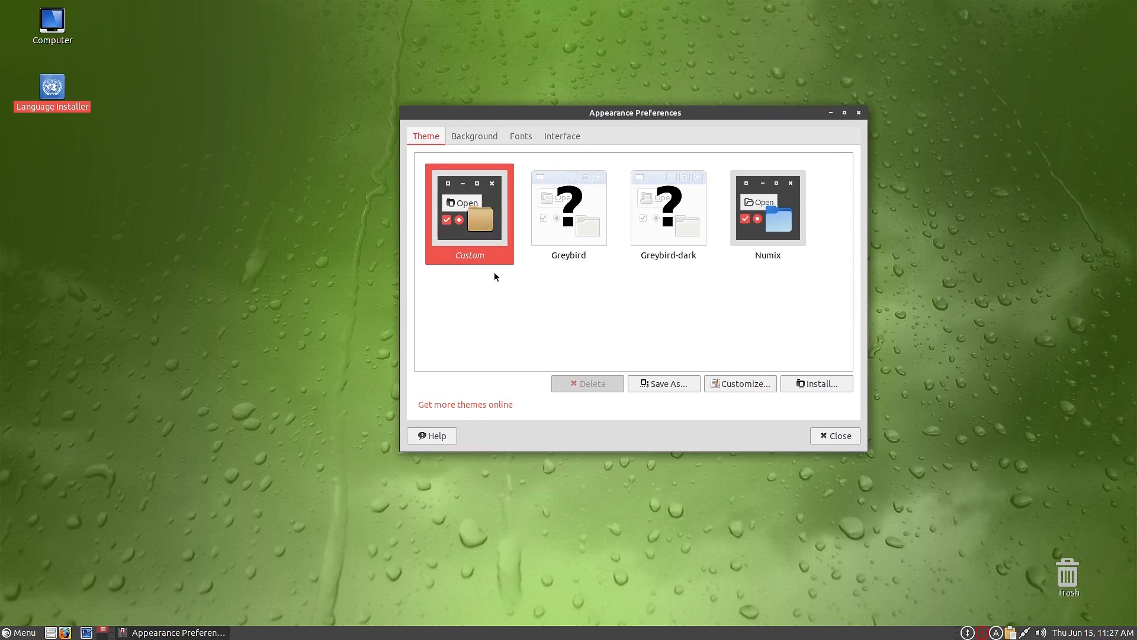
Apply the Greybird theme and check how the application menu's Preferences category looks with it.
{"action": "left_click", "coordinate": [594, 227]}
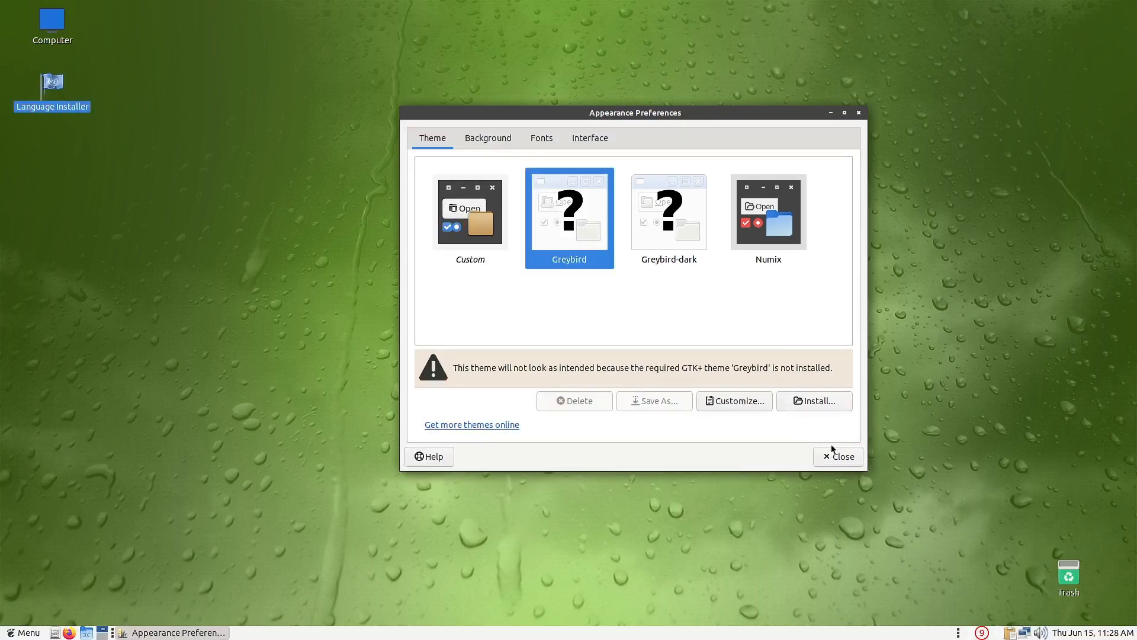
{"action": "left_click", "coordinate": [4, 634]}
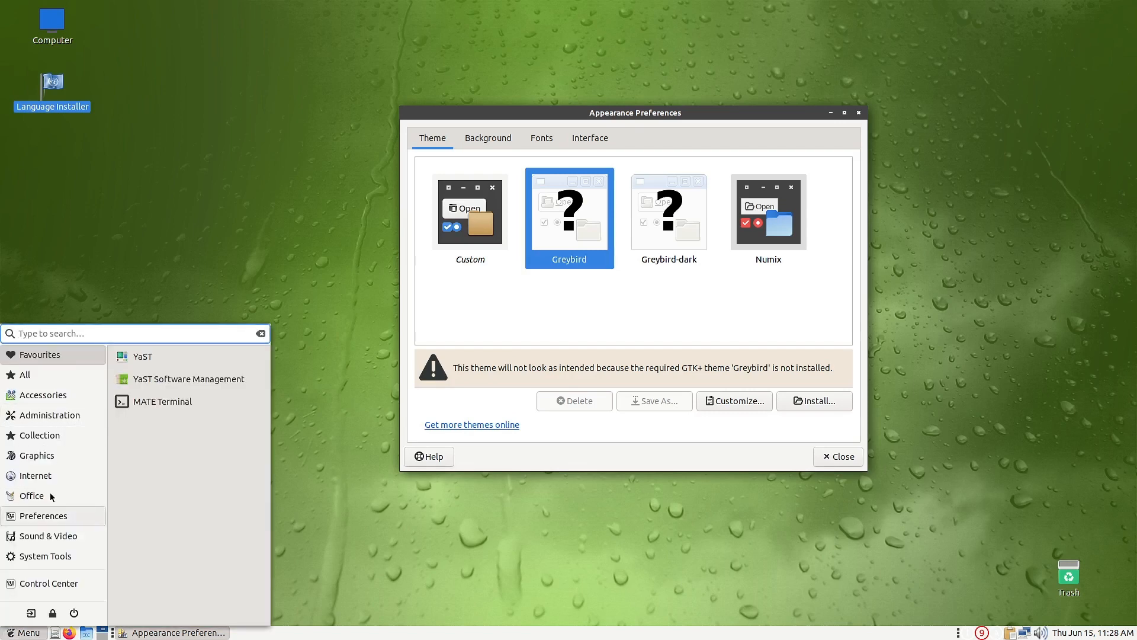
{"action": "left_click", "coordinate": [48, 516]}
{"action": "scroll", "coordinate": [220, 491], "scroll_direction": "down", "scroll_amount": 5}
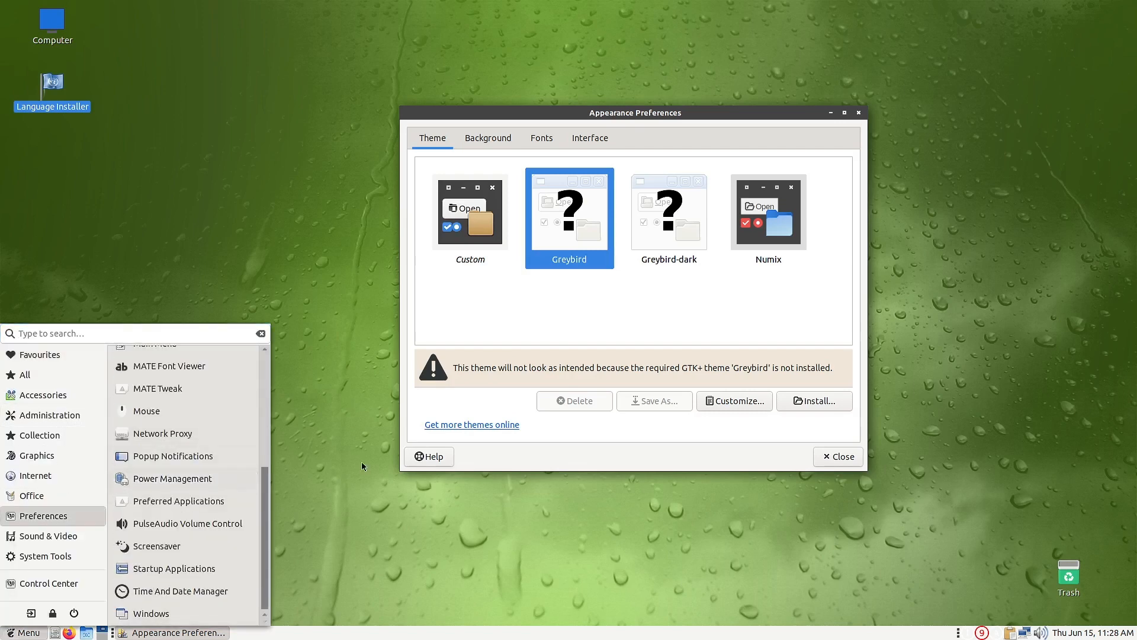
{"action": "left_click", "coordinate": [361, 504]}
Switch between the Greybird-dark and Greybird themes to compare them, and select the Custom theme.
{"action": "left_click", "coordinate": [683, 224]}
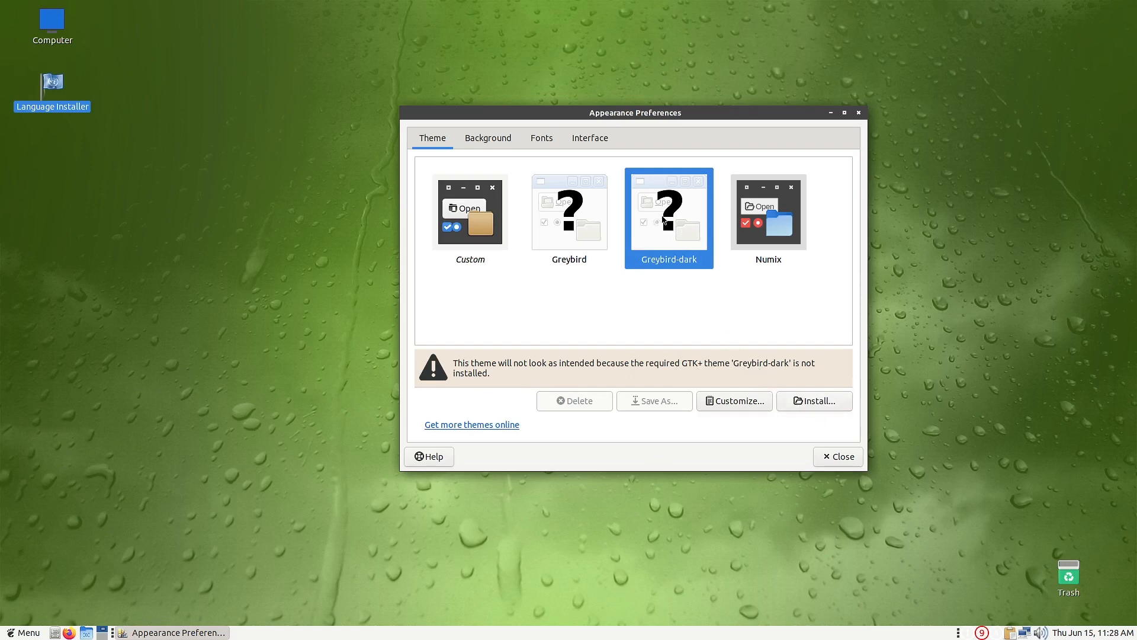
{"action": "left_click", "coordinate": [572, 231]}
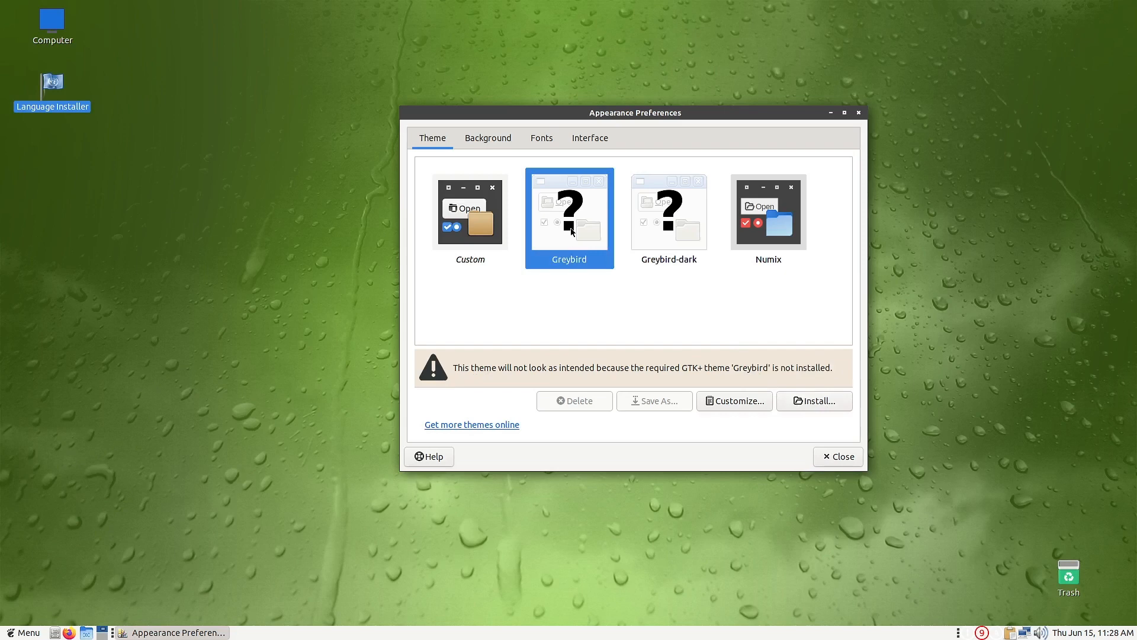
{"action": "left_click", "coordinate": [656, 222]}
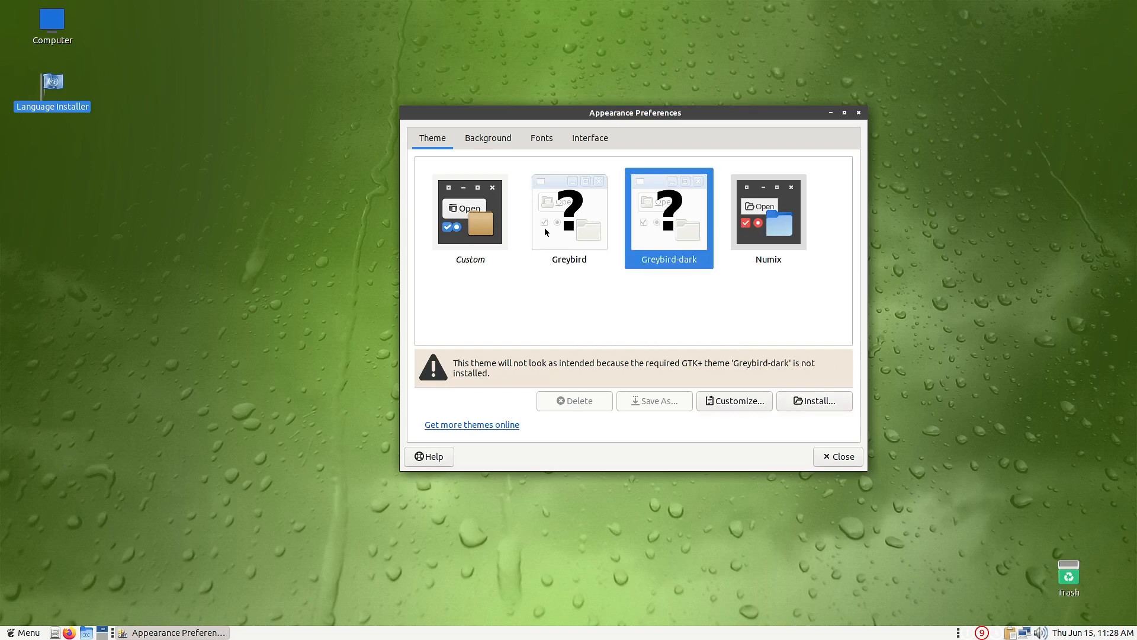
{"action": "left_click", "coordinate": [592, 237]}
{"action": "left_click", "coordinate": [482, 225]}
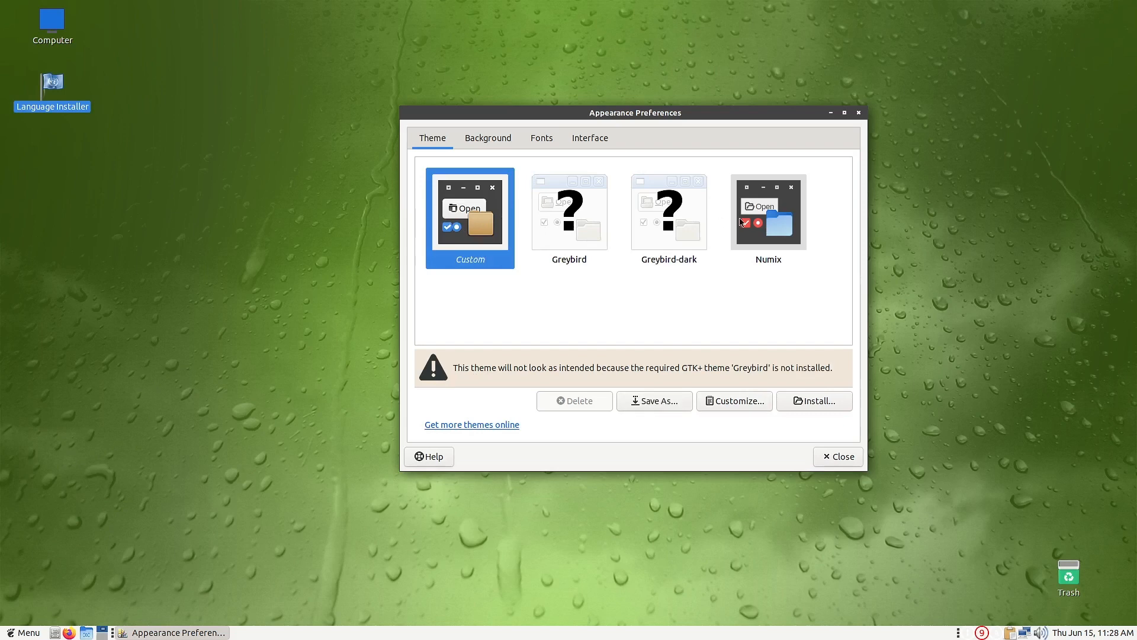
Apply the Numix theme, open and dismiss the application menu, and select the Custom theme again.
{"action": "left_click", "coordinate": [797, 235]}
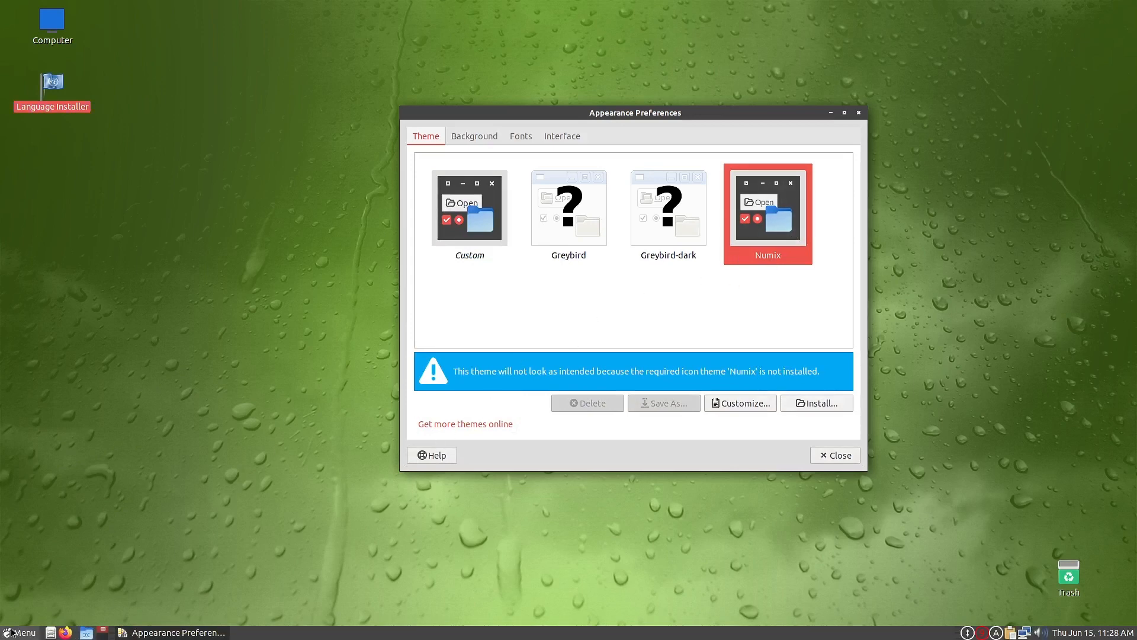
{"action": "left_click", "coordinate": [12, 633]}
{"action": "left_click", "coordinate": [430, 594]}
{"action": "left_click", "coordinate": [481, 225]}
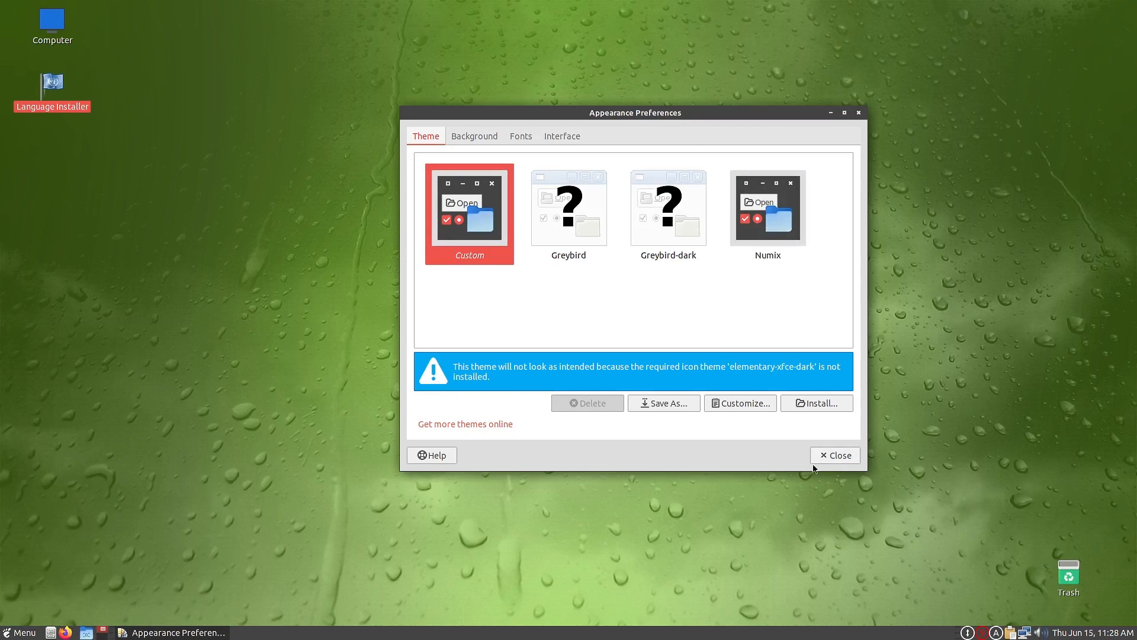
Open and cancel the theme package installation dialog, and apply the Numix theme.
{"action": "left_click", "coordinate": [827, 404]}
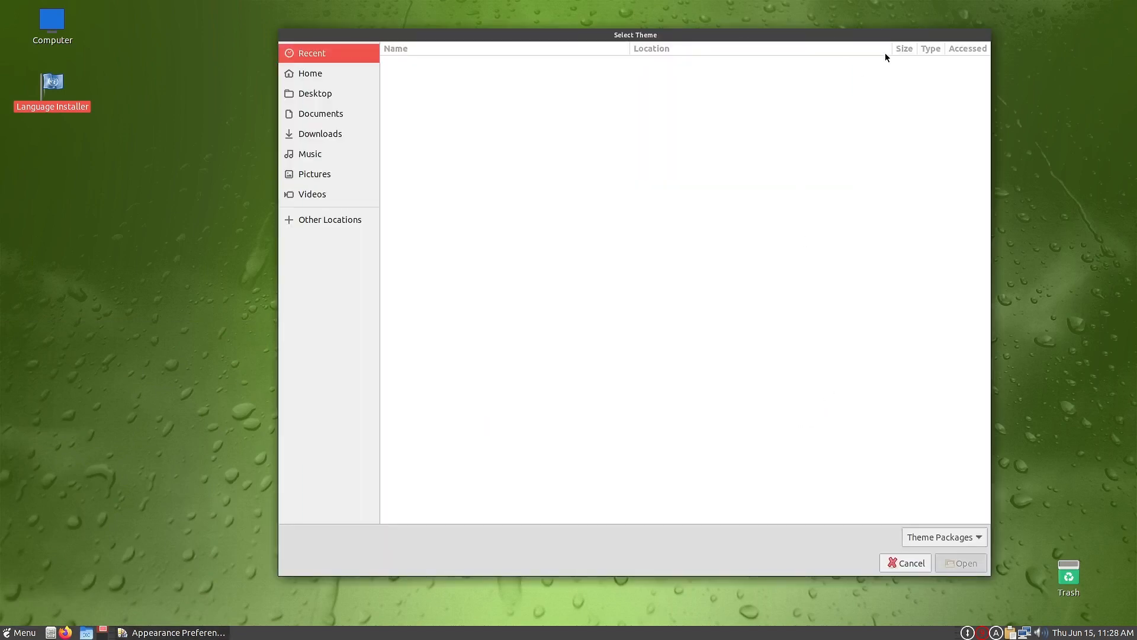
{"action": "left_click", "coordinate": [905, 563]}
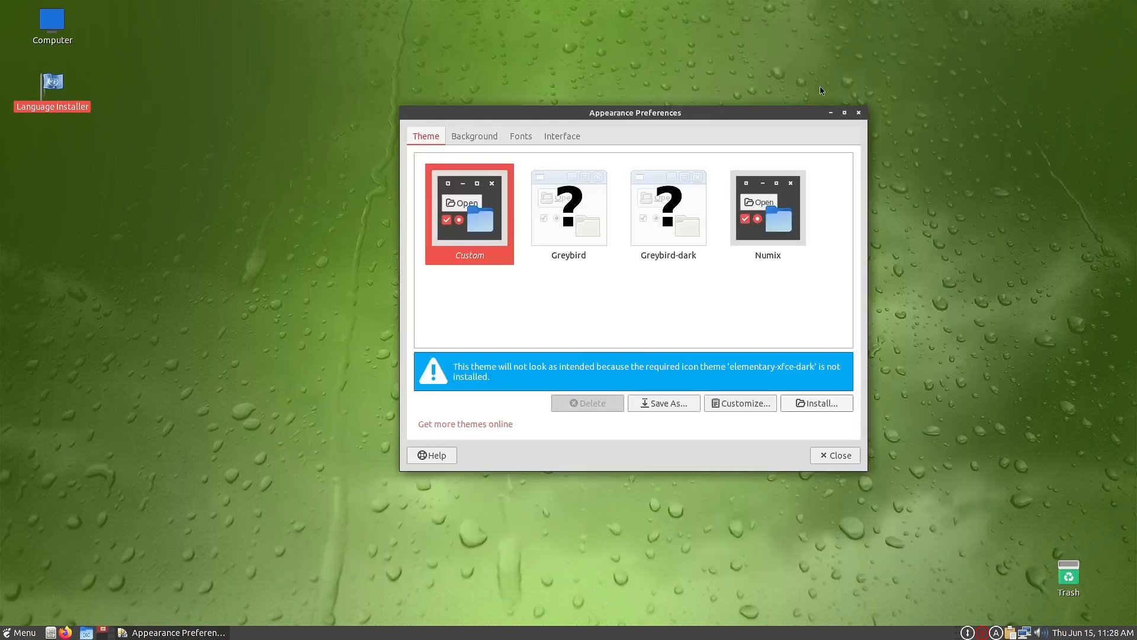
{"action": "left_click", "coordinate": [762, 212]}
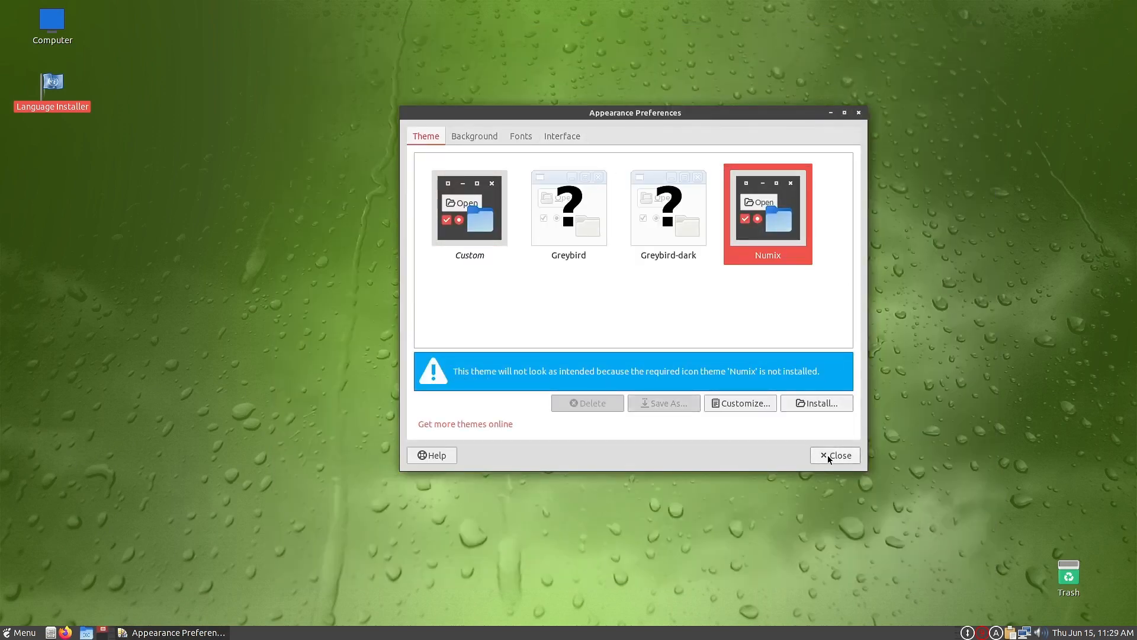
Examine the available desktop backgrounds, opening and cancelling the dialog for adding a wallpaper along the way.
{"action": "left_click", "coordinate": [483, 138]}
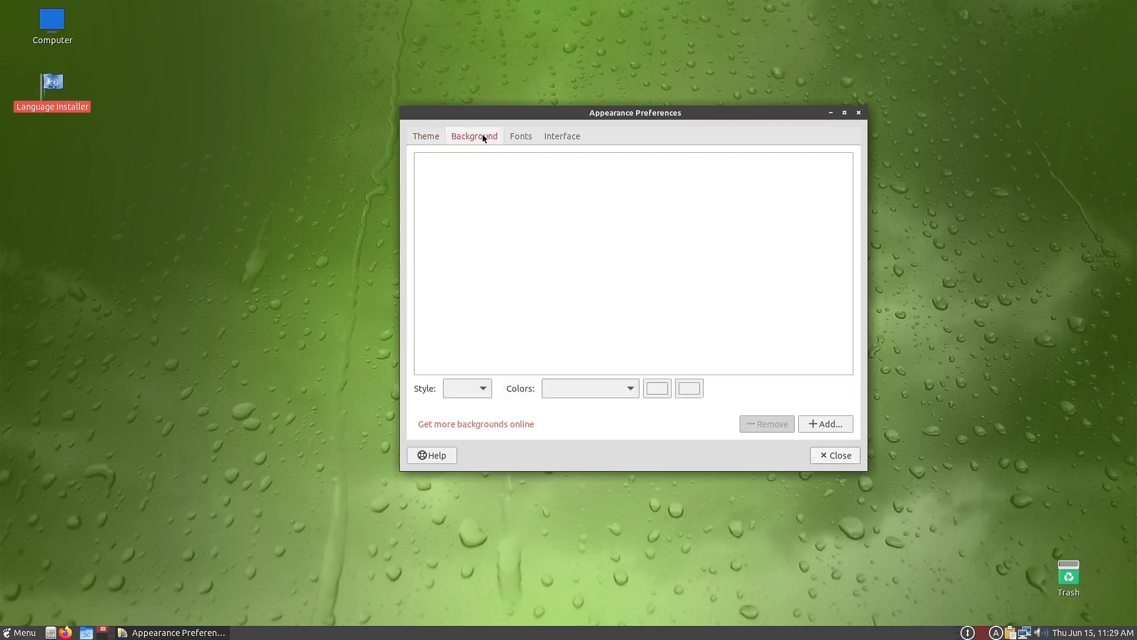
{"action": "left_click", "coordinate": [824, 425]}
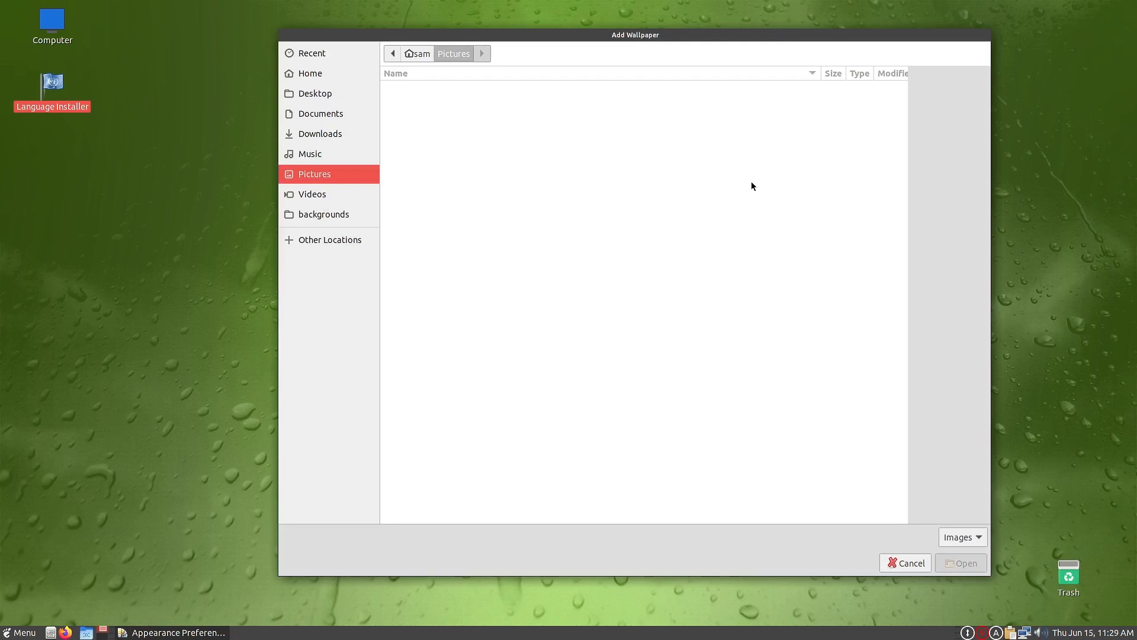
{"action": "left_click", "coordinate": [912, 563]}
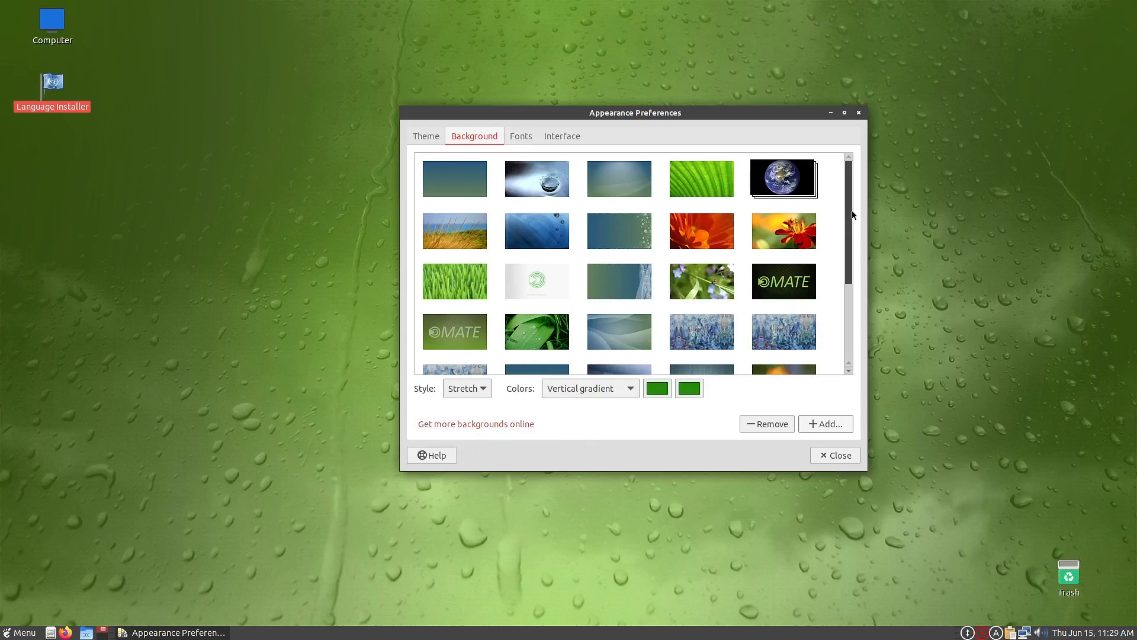
{"action": "left_click_drag", "start_coordinate": [854, 214], "coordinate": [849, 186]}
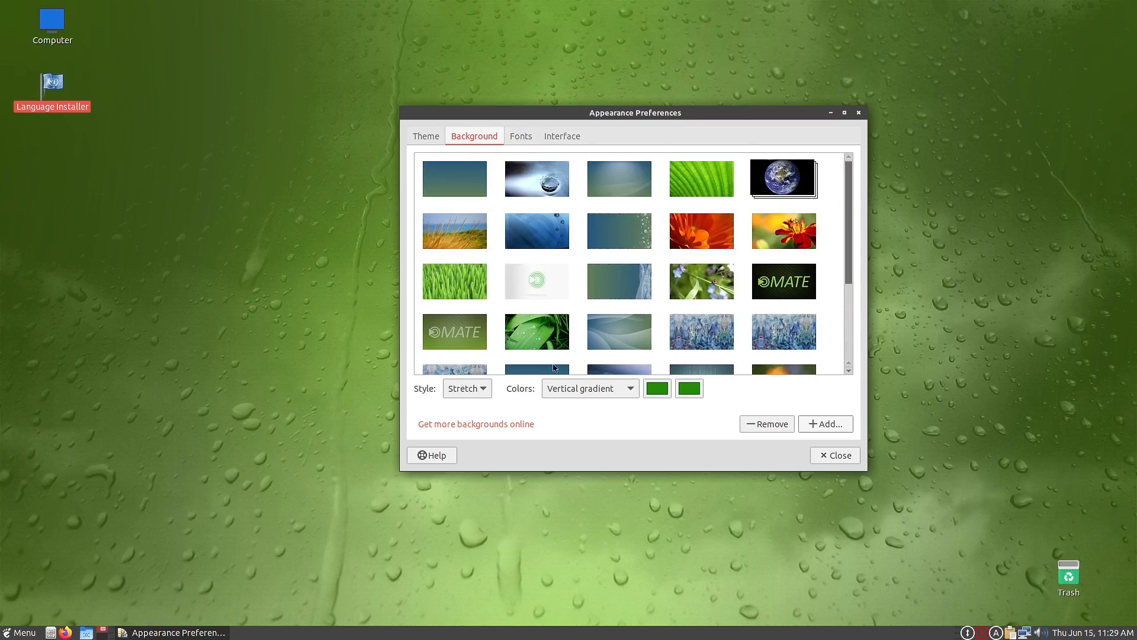
{"action": "scroll", "coordinate": [578, 324], "scroll_direction": "down", "scroll_amount": 4}
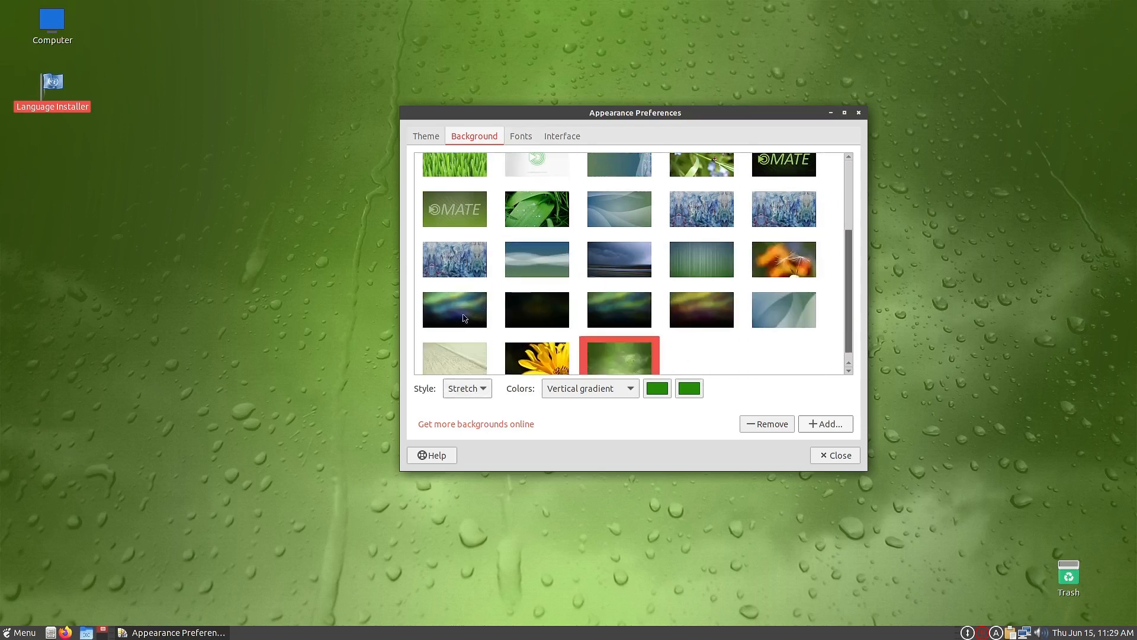
{"action": "scroll", "coordinate": [528, 311], "scroll_direction": "down", "scroll_amount": 1}
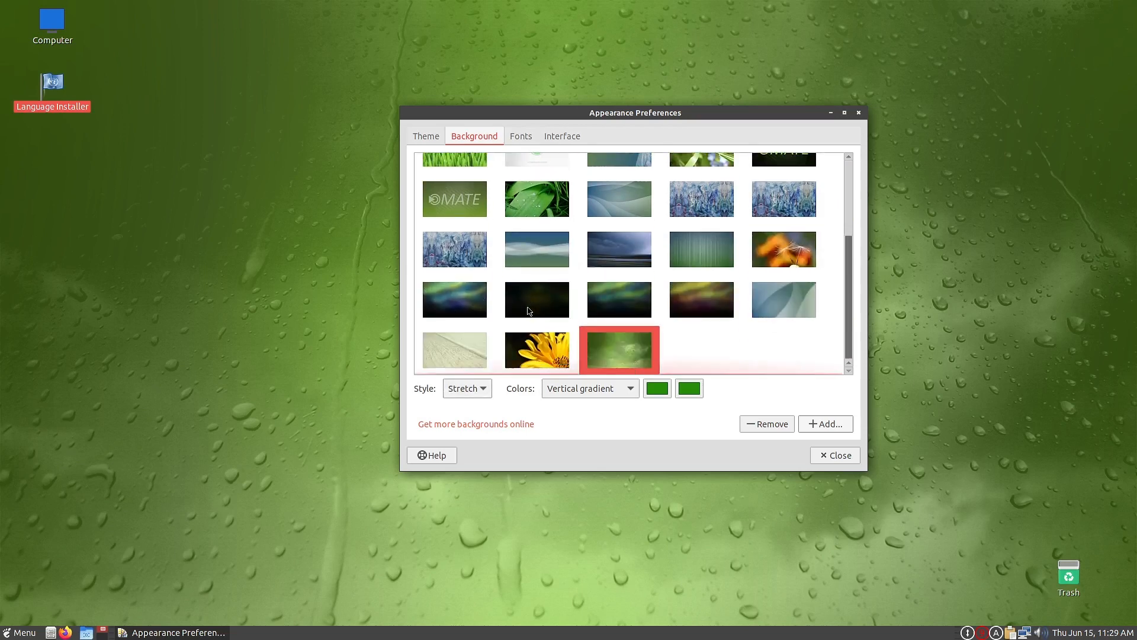
Open the online page for more backgrounds in Firefox and follow its Backgrounds link to the Mate-Look wallpapers.
{"action": "left_click", "coordinate": [520, 424]}
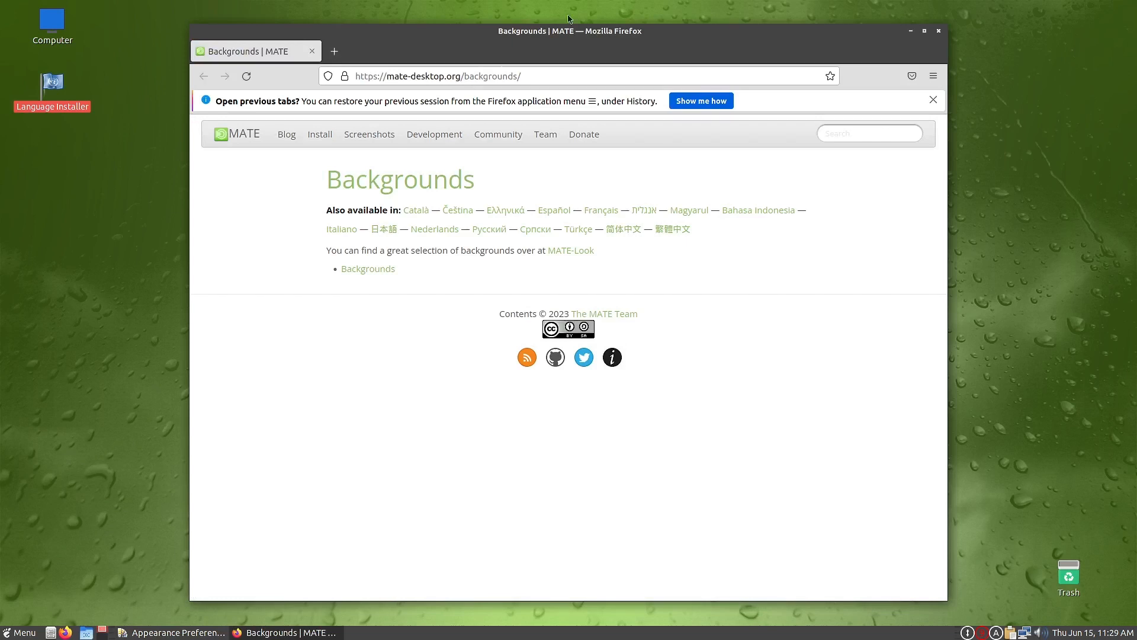
{"action": "left_click", "coordinate": [415, 186]}
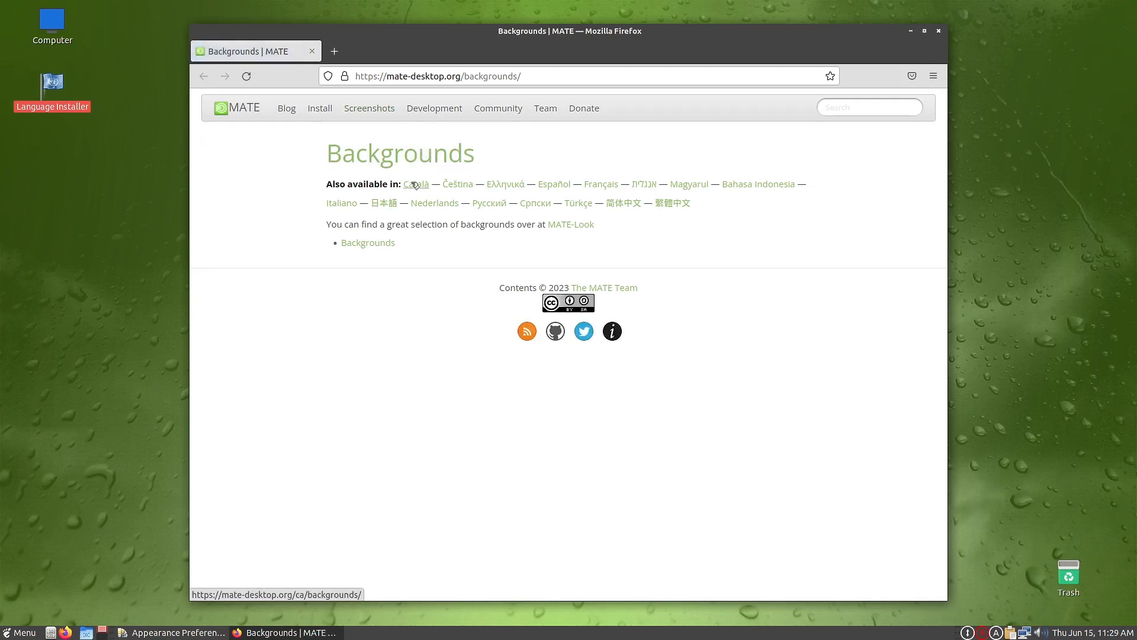
{"action": "left_click", "coordinate": [376, 246]}
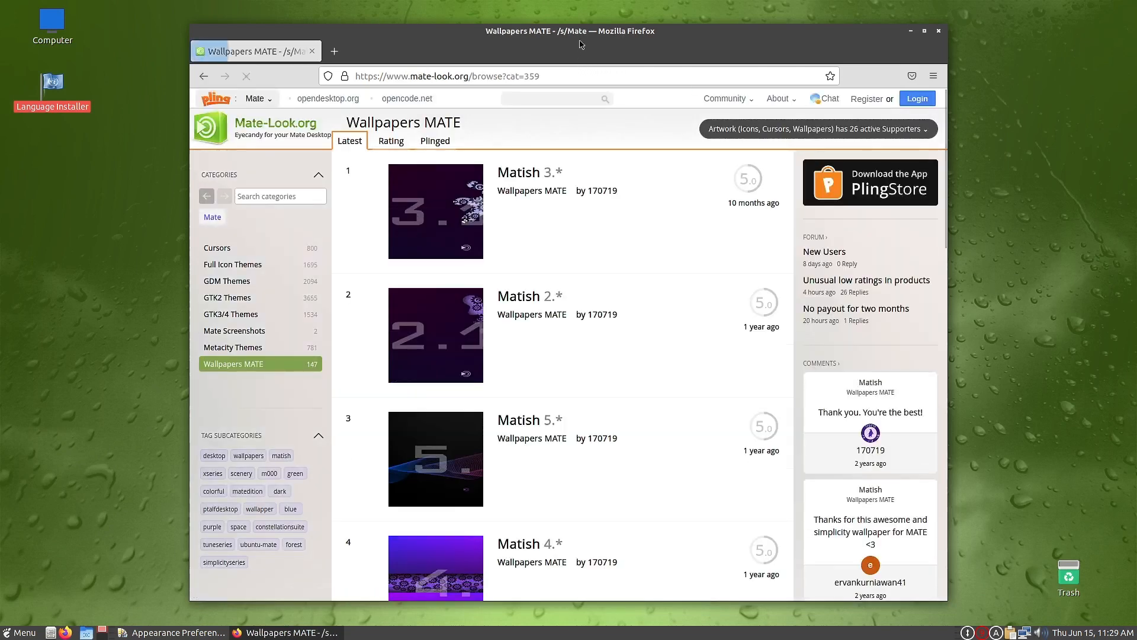
Open a new browser tab, return to the Wallpapers MATE tab, and maximise the Firefox window.
{"action": "key", "text": "ctrl+t"}
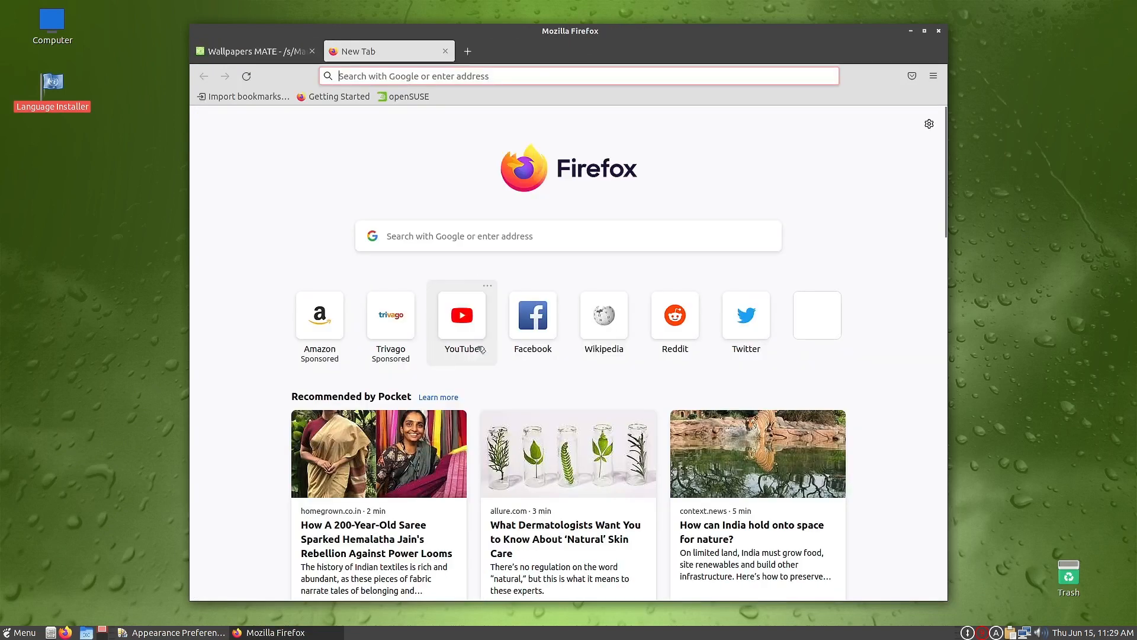
{"action": "left_click", "coordinate": [245, 54]}
{"action": "double_click", "coordinate": [610, 52]}
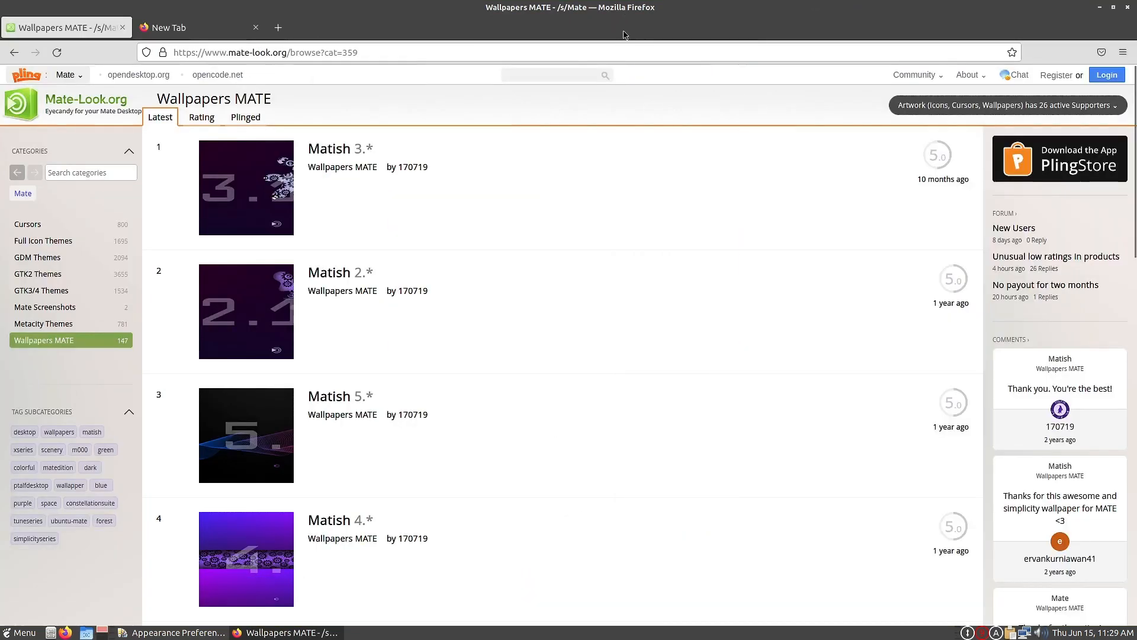
Browse the Wallpapers MATE listing, open the Matish 4.* wallpaper page, and view its second preview image.
{"action": "scroll", "coordinate": [351, 471], "scroll_direction": "down", "scroll_amount": 1}
{"action": "scroll", "coordinate": [351, 474], "scroll_direction": "down", "scroll_amount": 5}
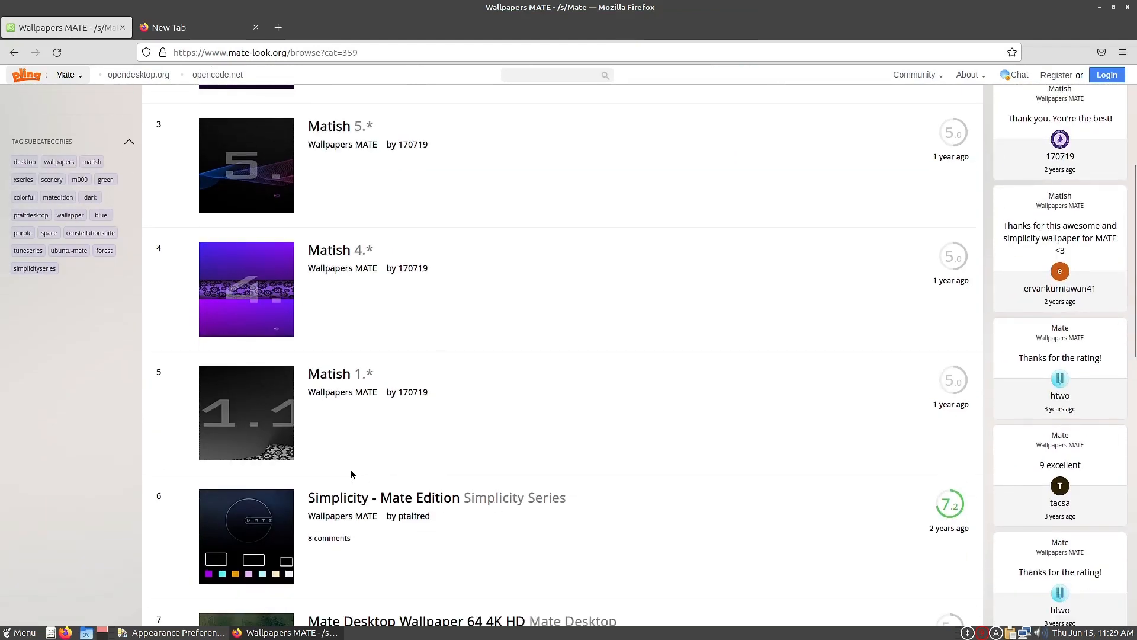
{"action": "left_click", "coordinate": [256, 277]}
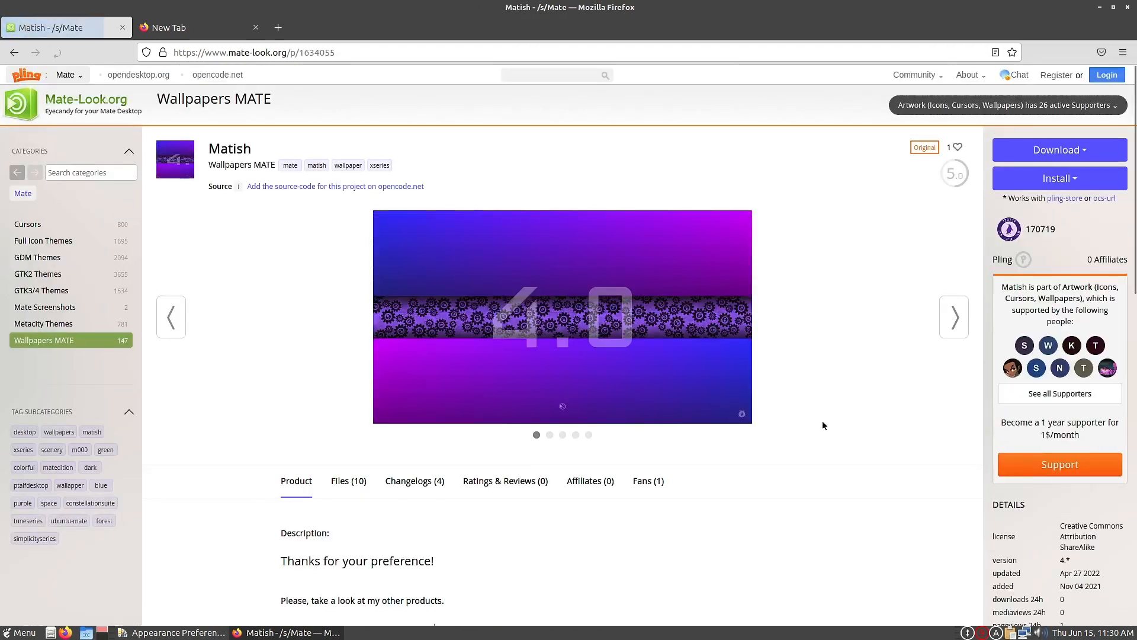
{"action": "left_click", "coordinate": [550, 436]}
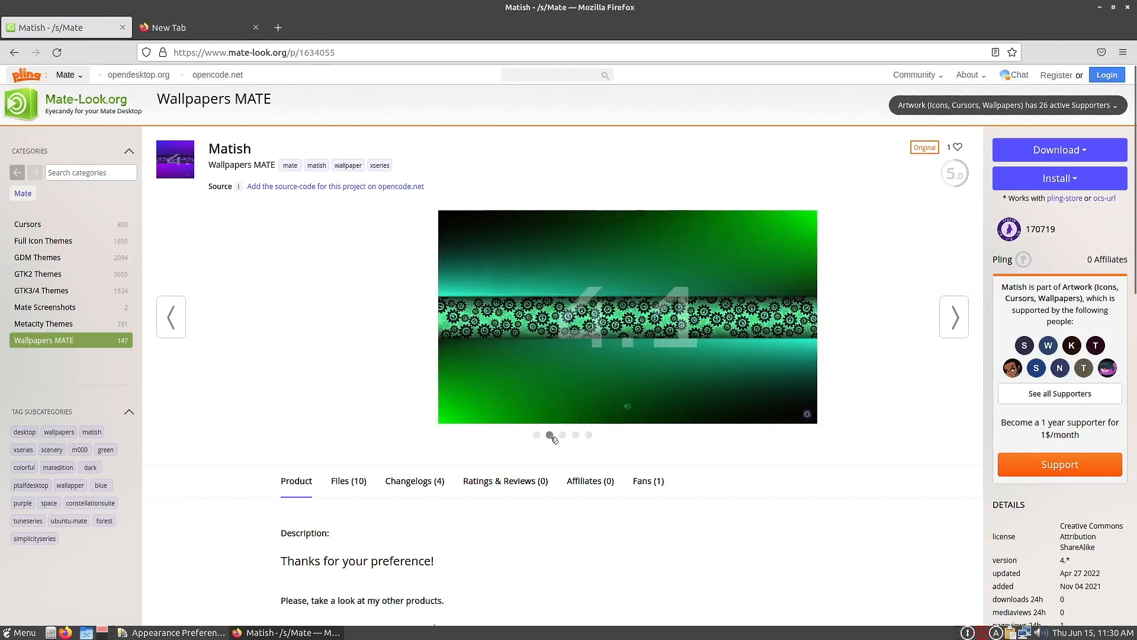
Choose Matish 4.4 2160p.png from the wallpaper's installable files and start its installation.
{"action": "left_click", "coordinate": [1074, 180]}
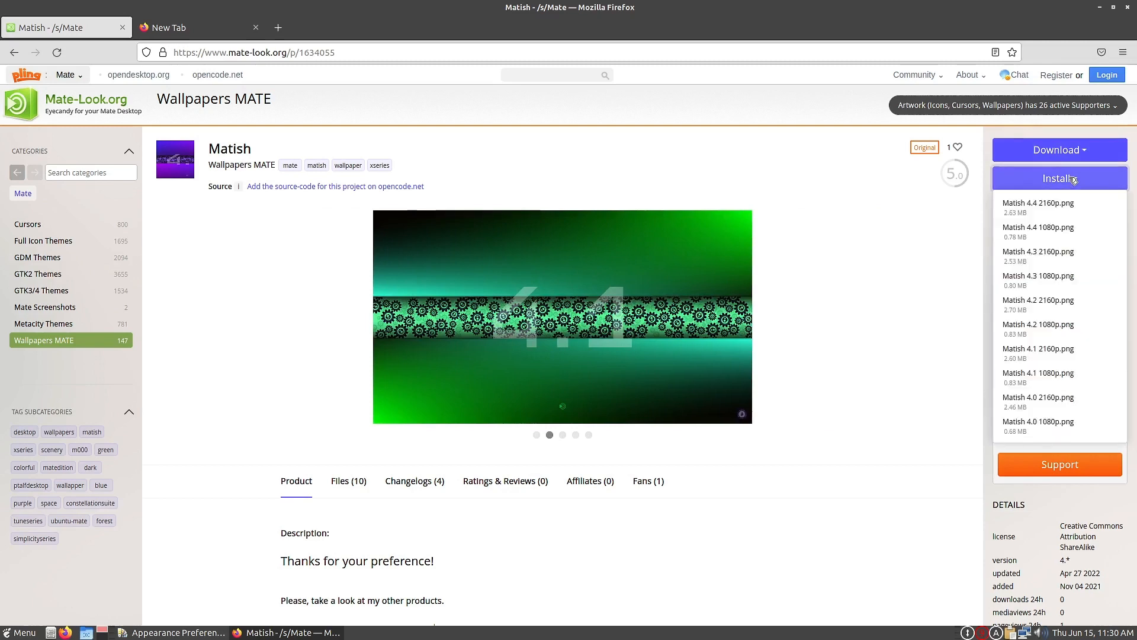
{"action": "left_click", "coordinate": [1069, 214]}
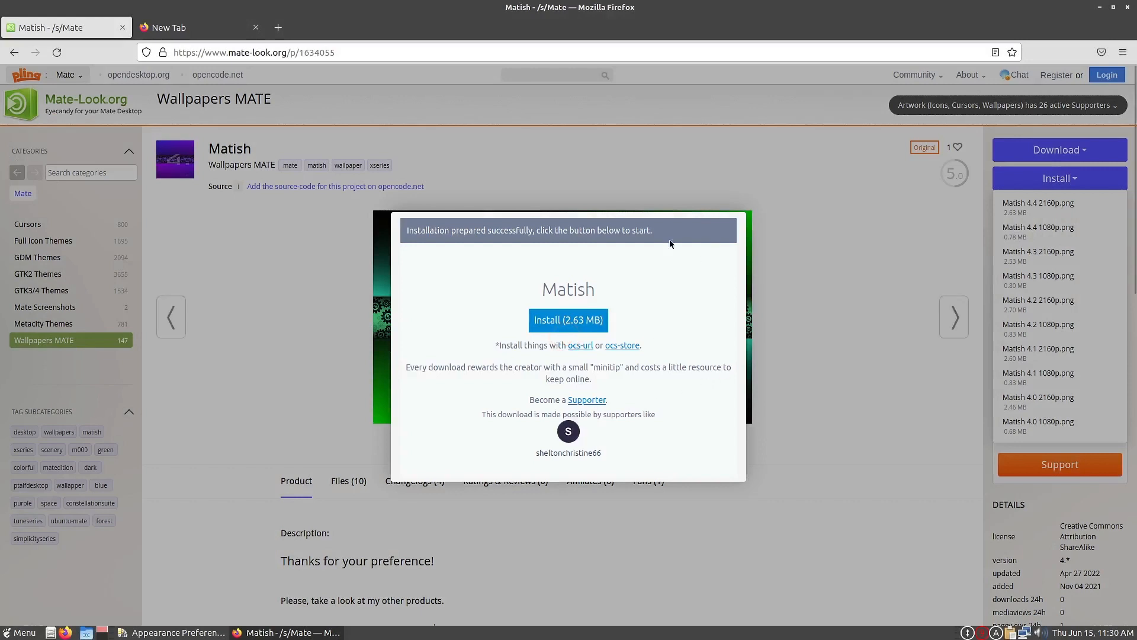
{"action": "left_click", "coordinate": [577, 321]}
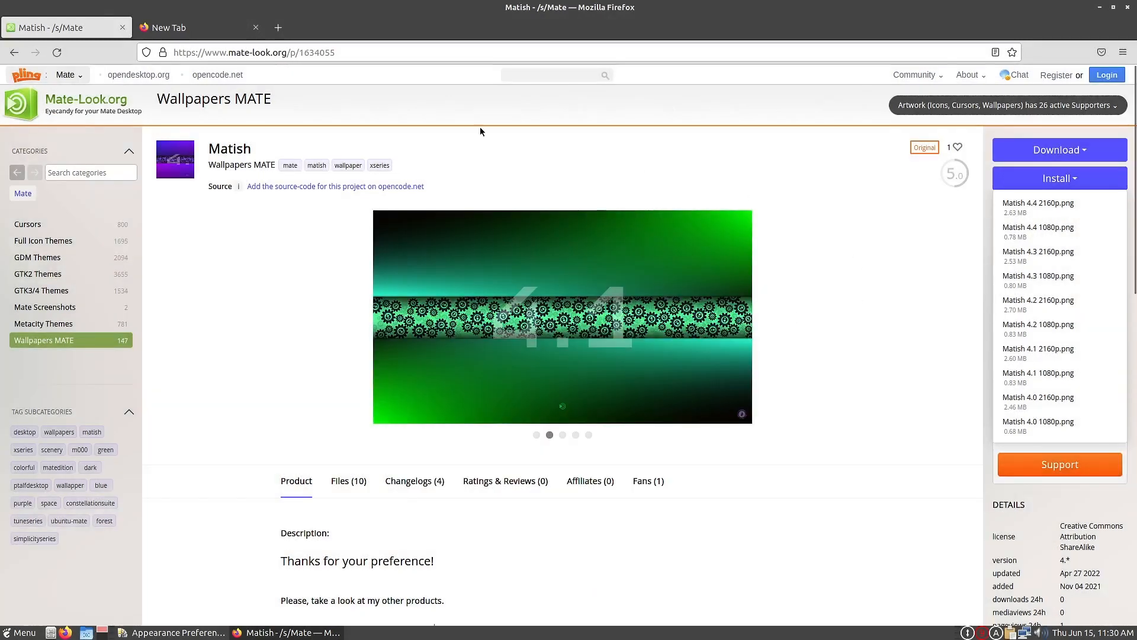
Return to the Wallpapers MATE listing and look through the entries down to the page's end.
{"action": "left_click", "coordinate": [13, 54]}
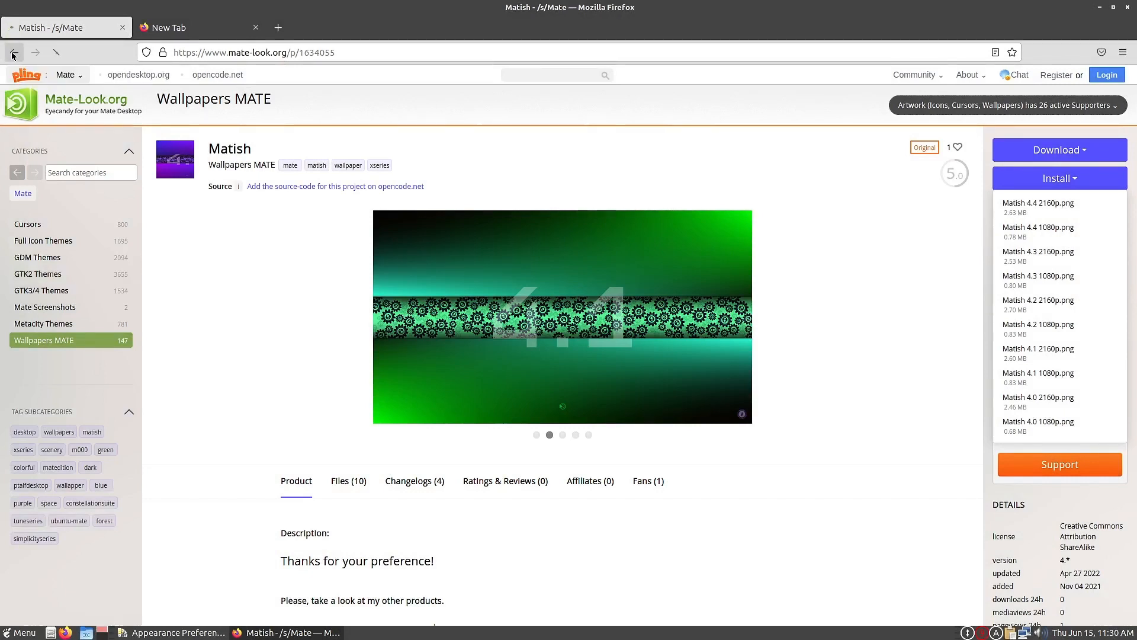
{"action": "scroll", "coordinate": [385, 464], "scroll_direction": "down", "scroll_amount": 10}
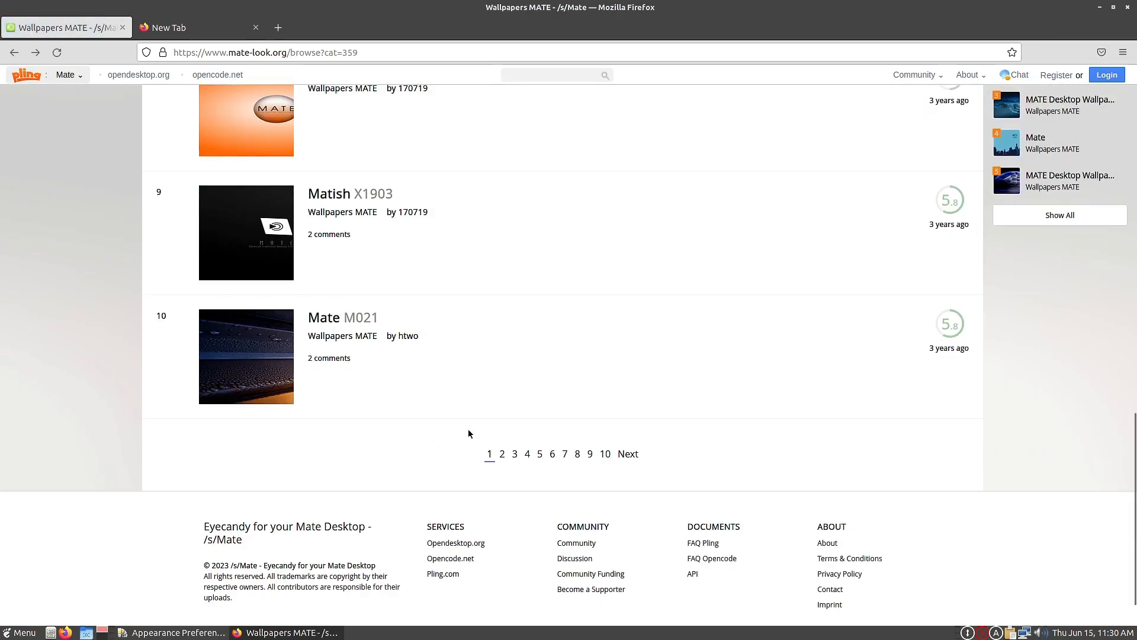
Go to page 10 of the Wallpapers MATE listing and open the MATE Desktop Wallpaper 36 page.
{"action": "left_click", "coordinate": [605, 455]}
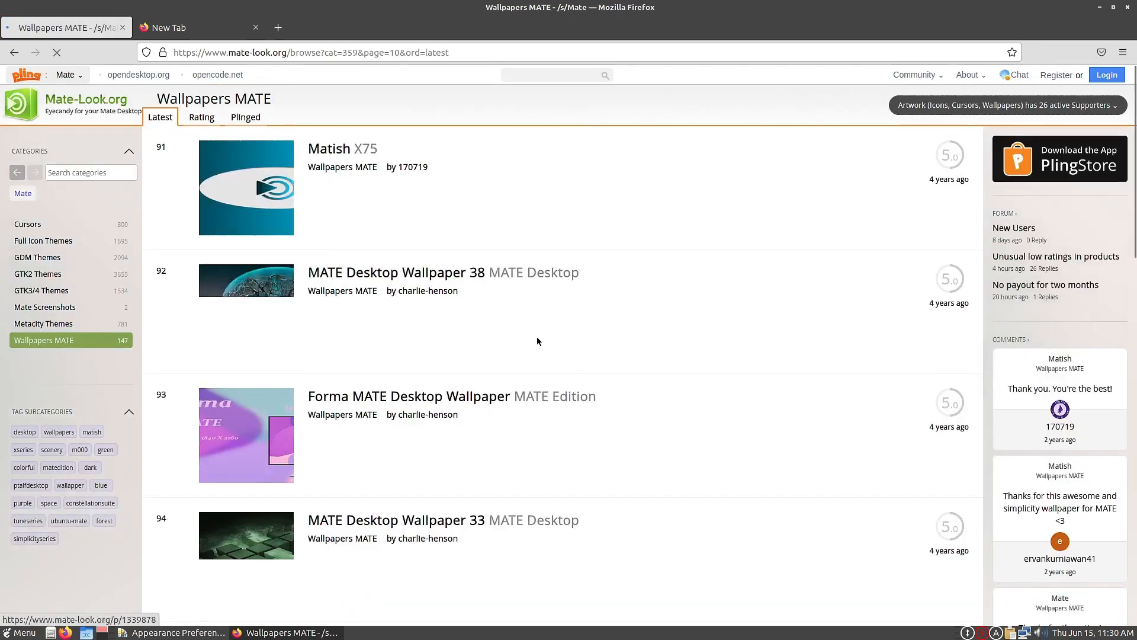
{"action": "scroll", "coordinate": [490, 403], "scroll_direction": "down", "scroll_amount": 5}
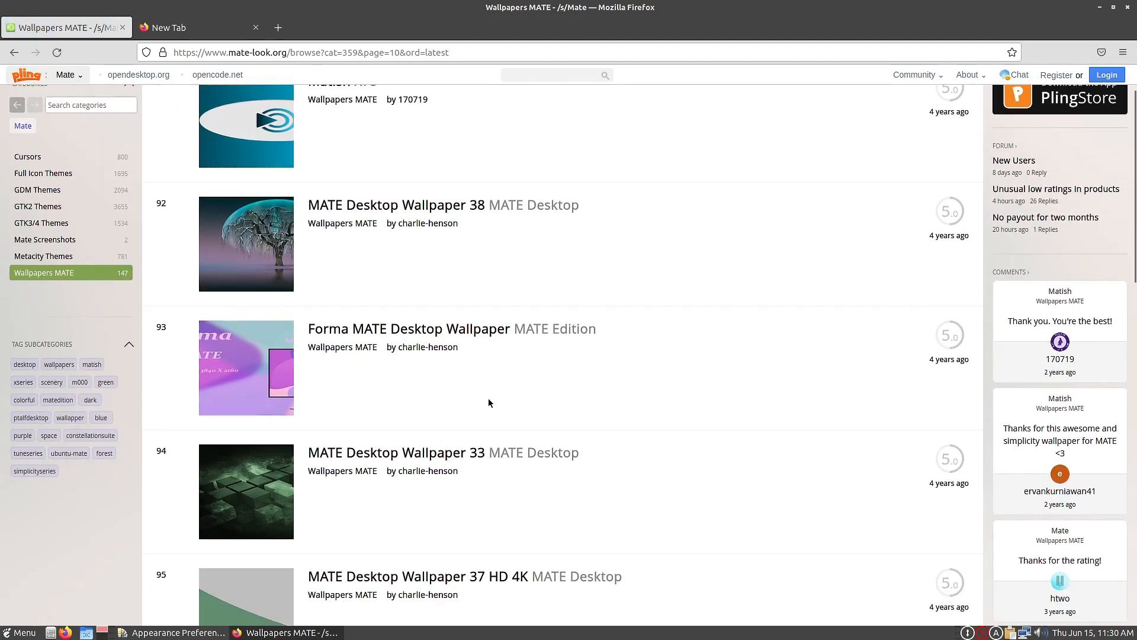
{"action": "scroll", "coordinate": [488, 403], "scroll_direction": "up", "scroll_amount": 3}
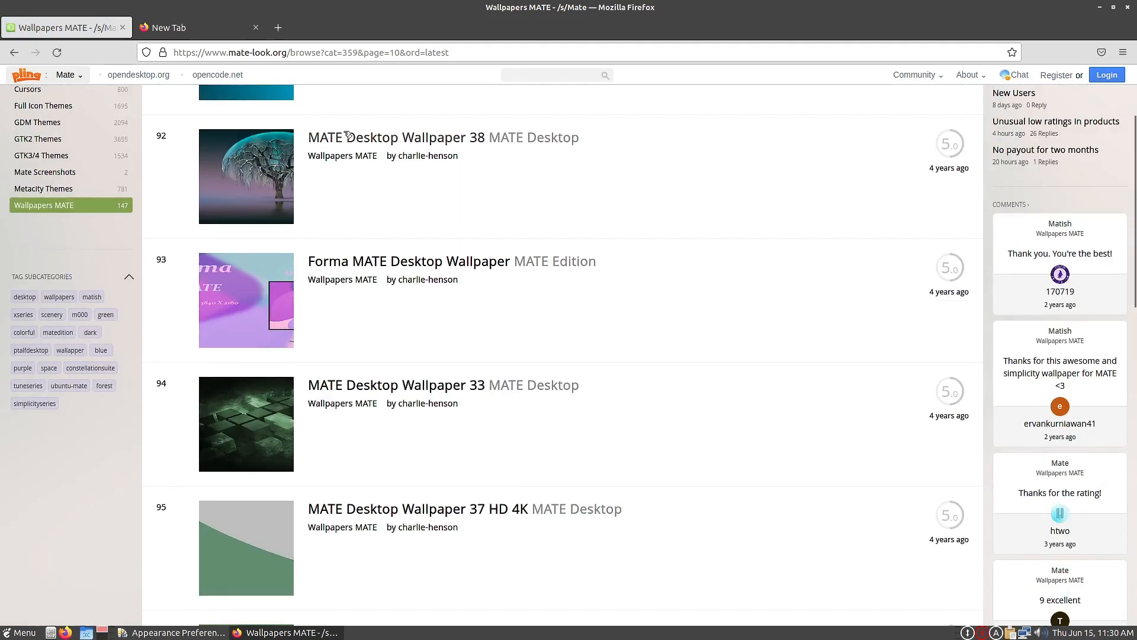
{"action": "scroll", "coordinate": [343, 446], "scroll_direction": "down", "scroll_amount": 3}
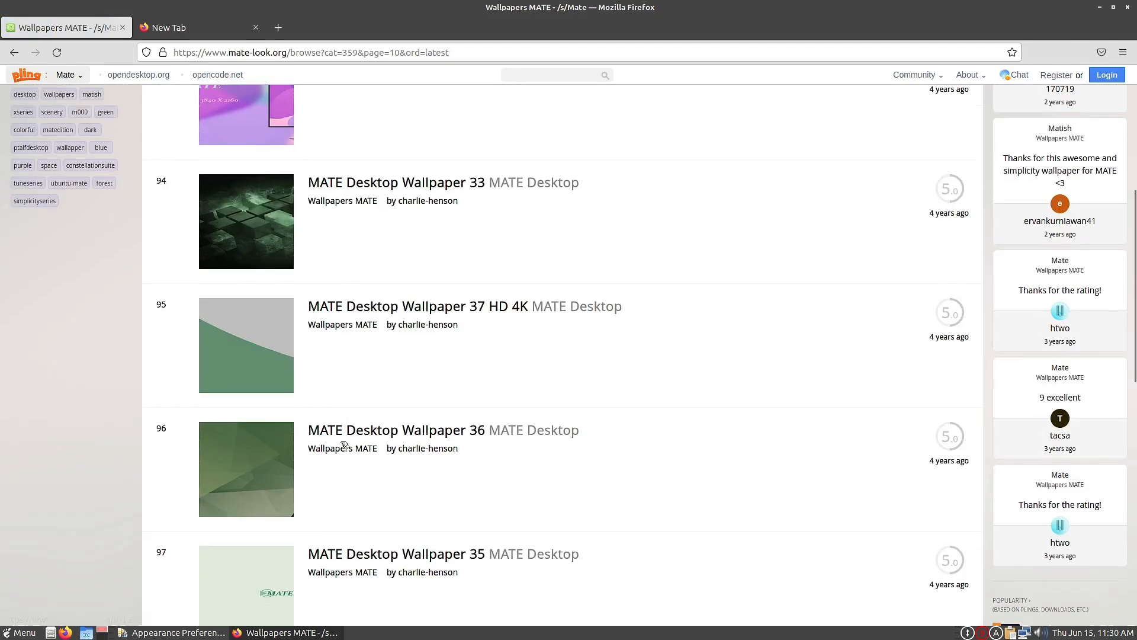
{"action": "left_click", "coordinate": [400, 435]}
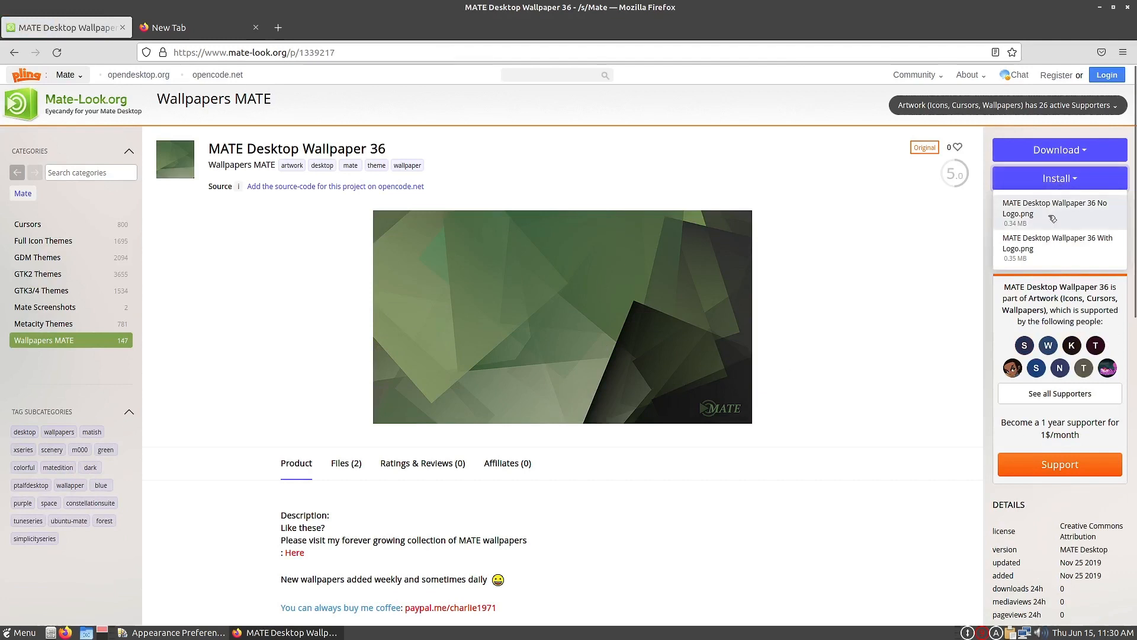
Start installing MATE Desktop Wallpaper 36 With Logo.png and return to the Wallpapers MATE listing.
{"action": "left_click", "coordinate": [1060, 255]}
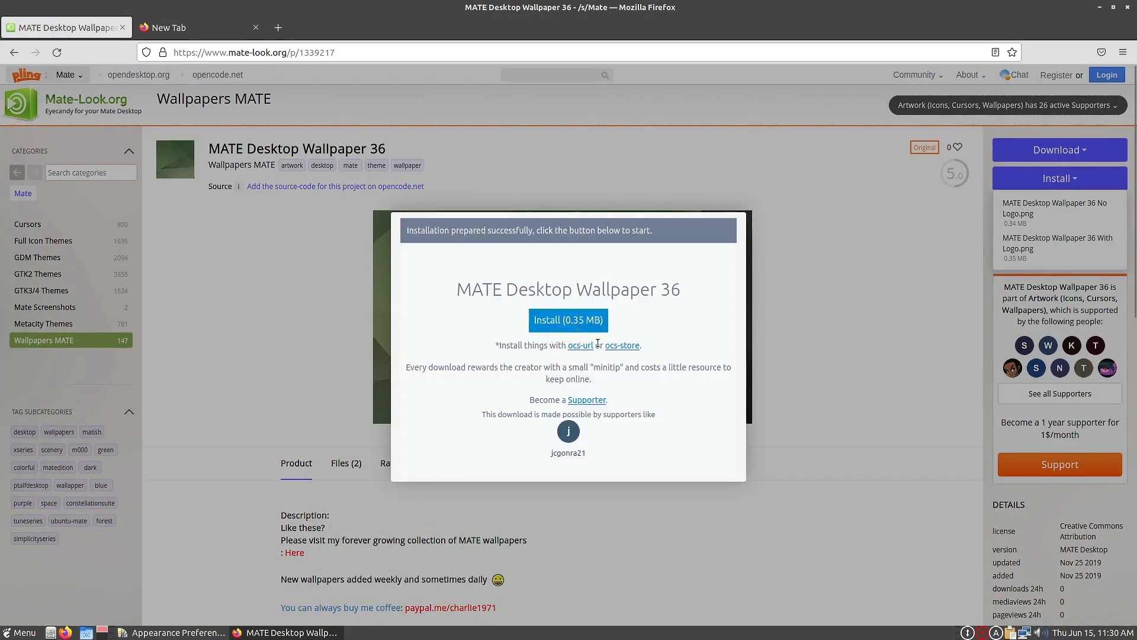
{"action": "left_click", "coordinate": [600, 321]}
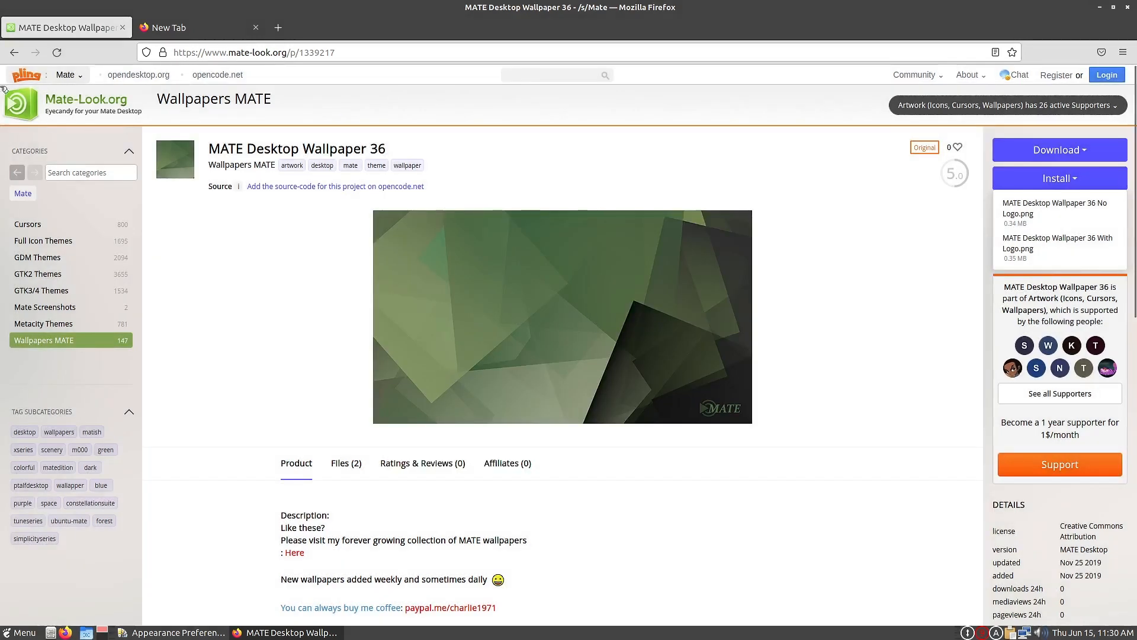
{"action": "left_click", "coordinate": [13, 52]}
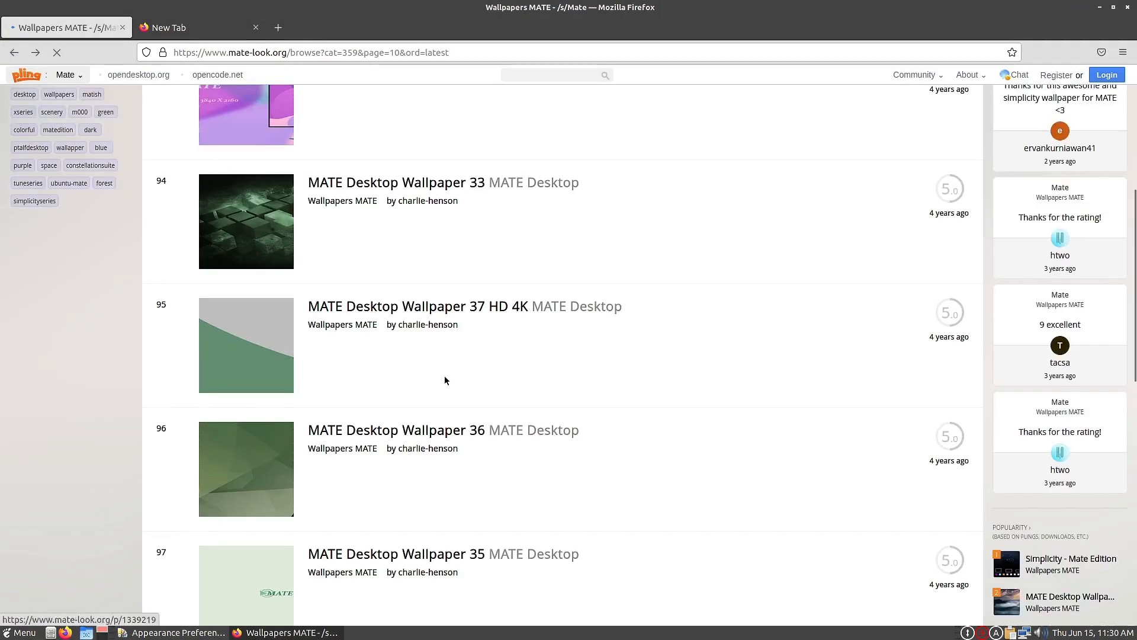
Open the MATE Desktop Wallpaper 38 page and start installing MATE Desktop Wallpaper 38 HD With Logo.png.
{"action": "scroll", "coordinate": [476, 454], "scroll_direction": "up", "scroll_amount": 5}
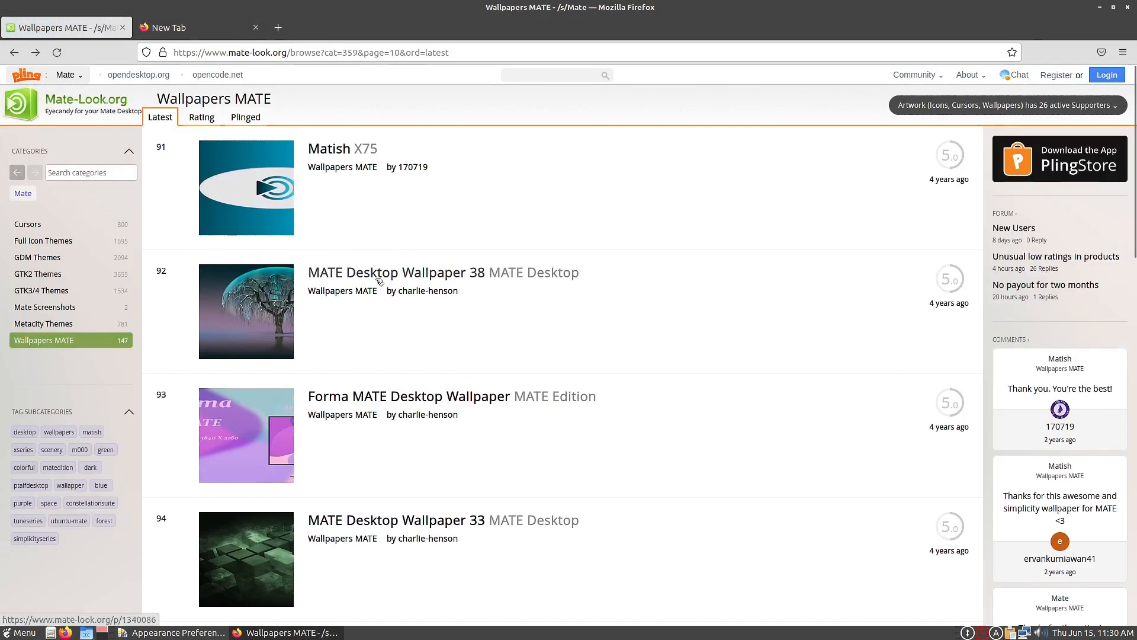
{"action": "left_click", "coordinate": [380, 278]}
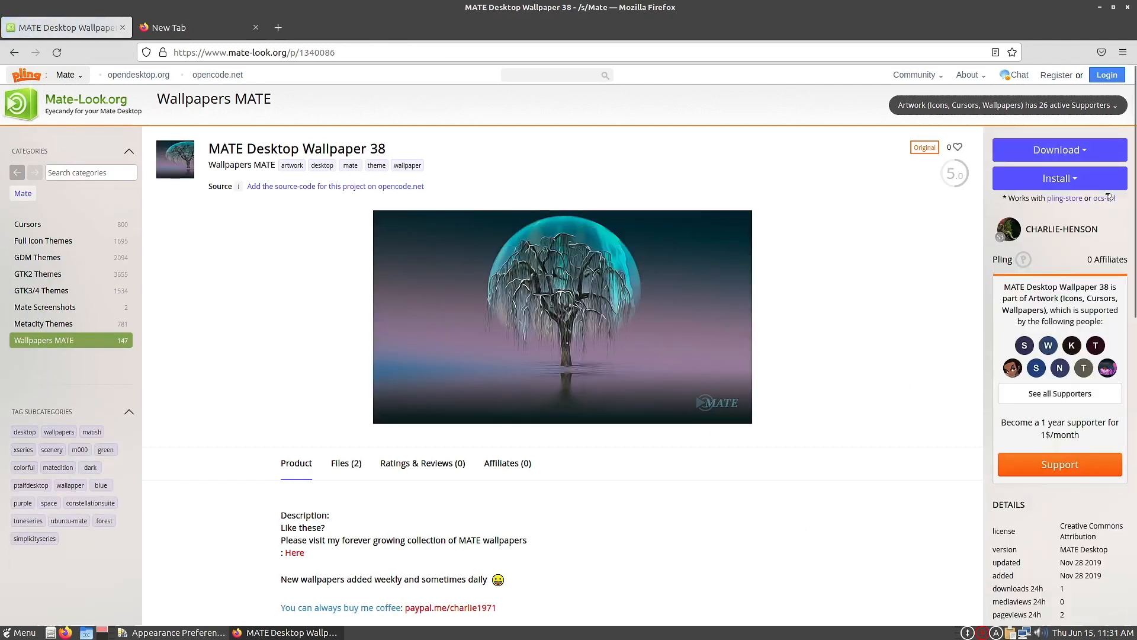
{"action": "left_click", "coordinate": [1092, 186]}
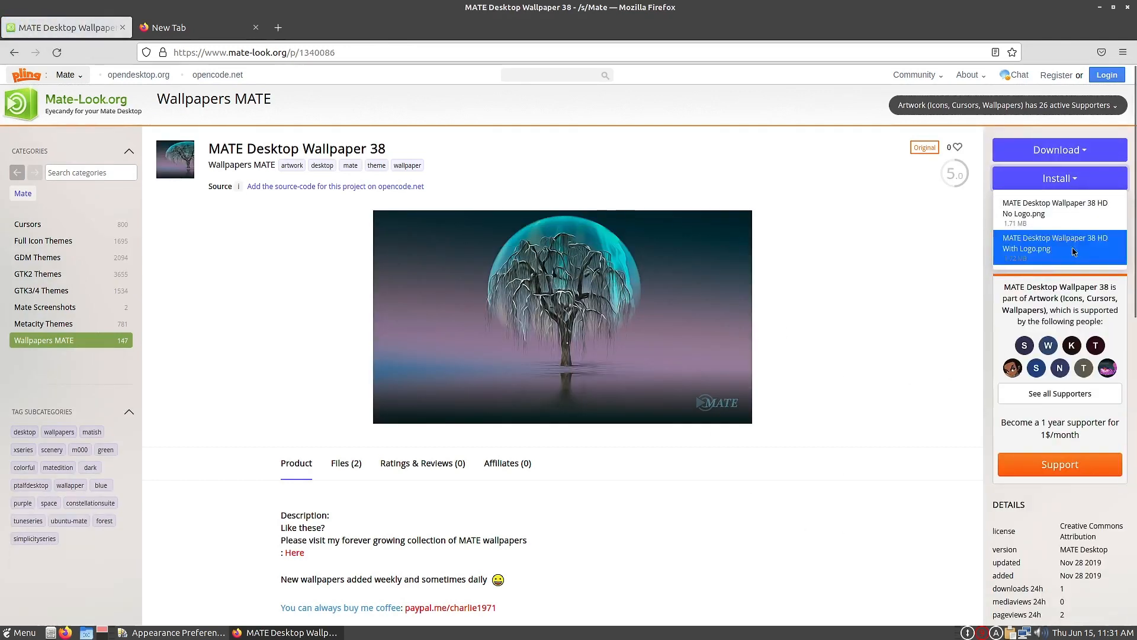
{"action": "left_click", "coordinate": [1061, 246]}
{"action": "left_click", "coordinate": [594, 319]}
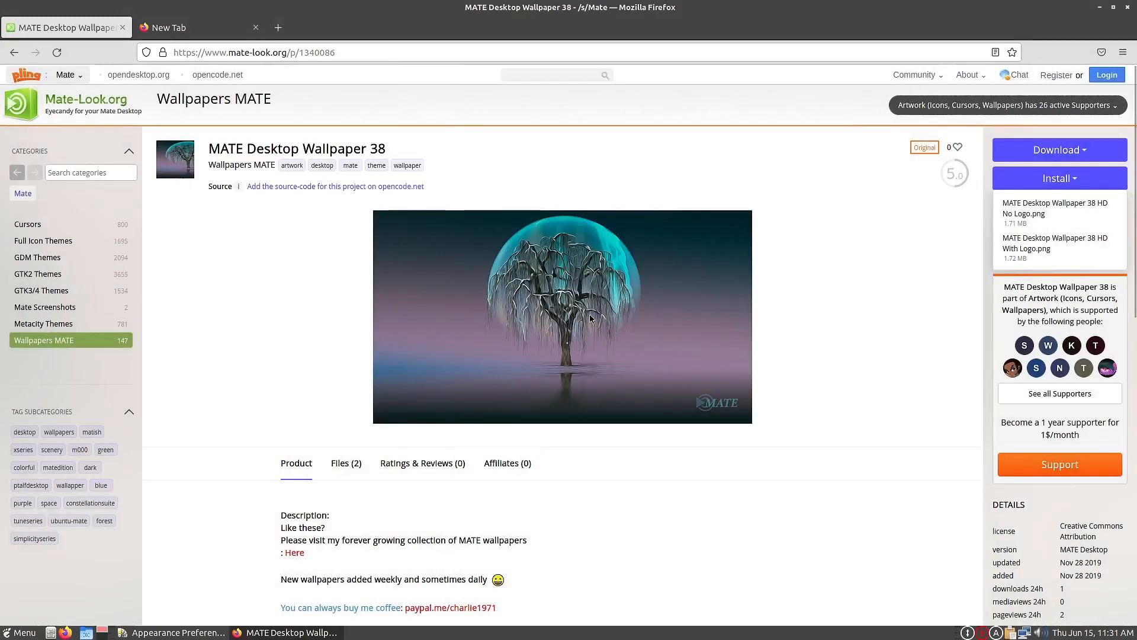
Return to the wallpaper listing, minimise Firefox, and check the Appearance Preferences backgrounds for the installed wallpapers.
{"action": "left_click", "coordinate": [7, 52]}
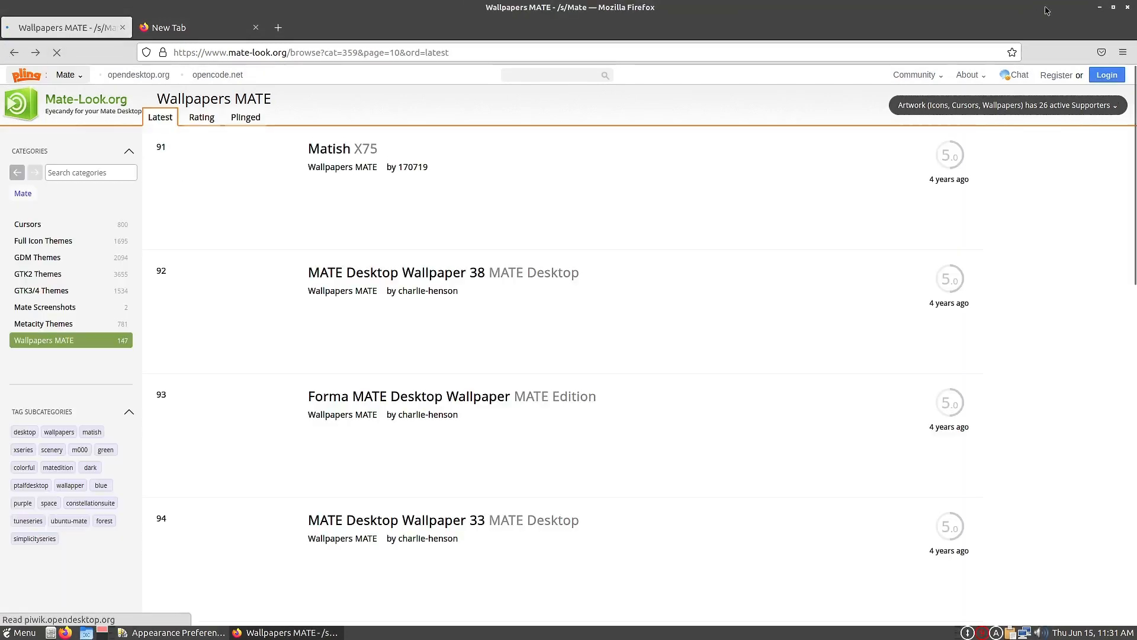
{"action": "left_click", "coordinate": [1099, 8]}
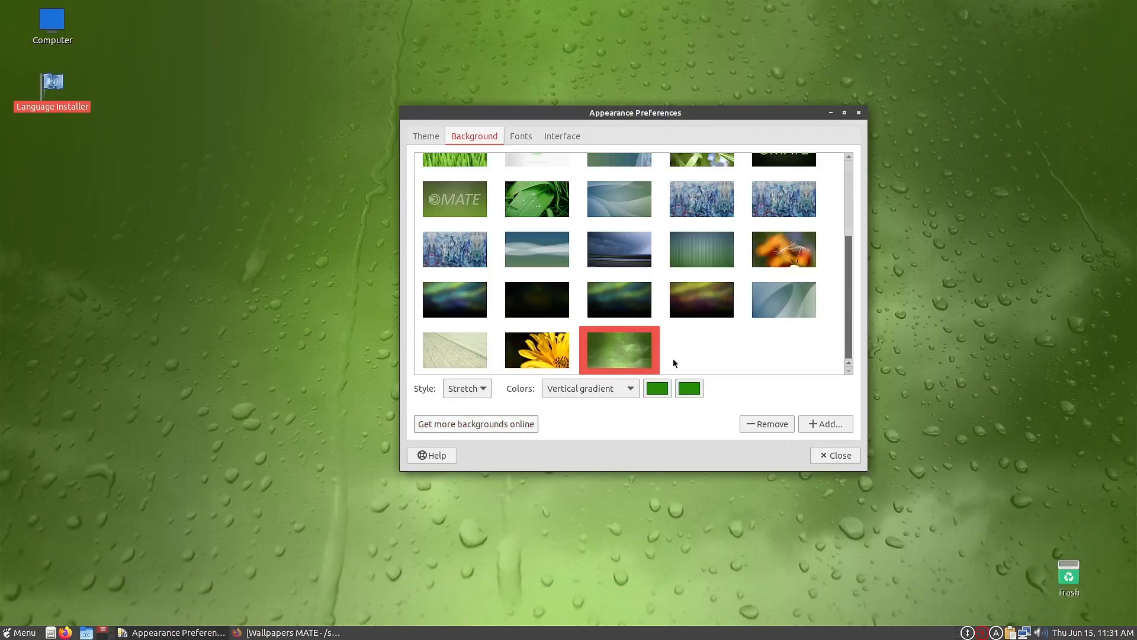
{"action": "scroll", "coordinate": [728, 350], "scroll_direction": "up", "scroll_amount": 2}
{"action": "scroll", "coordinate": [729, 350], "scroll_direction": "down", "scroll_amount": 2}
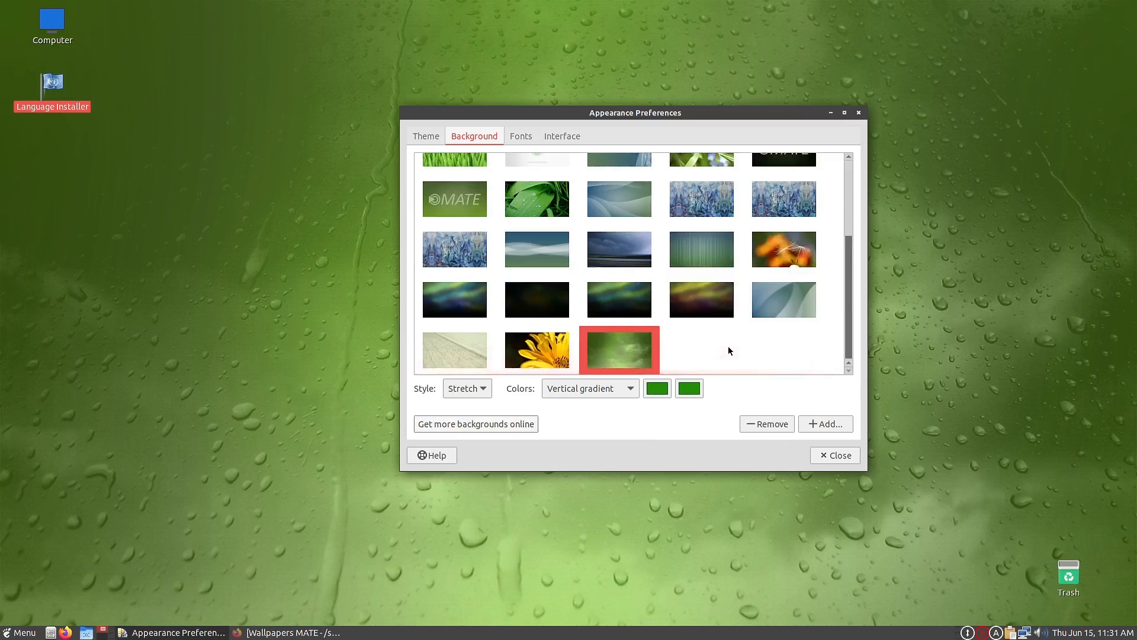
{"action": "scroll", "coordinate": [729, 351], "scroll_direction": "up", "scroll_amount": 4}
{"action": "scroll", "coordinate": [728, 350], "scroll_direction": "up", "scroll_amount": 1}
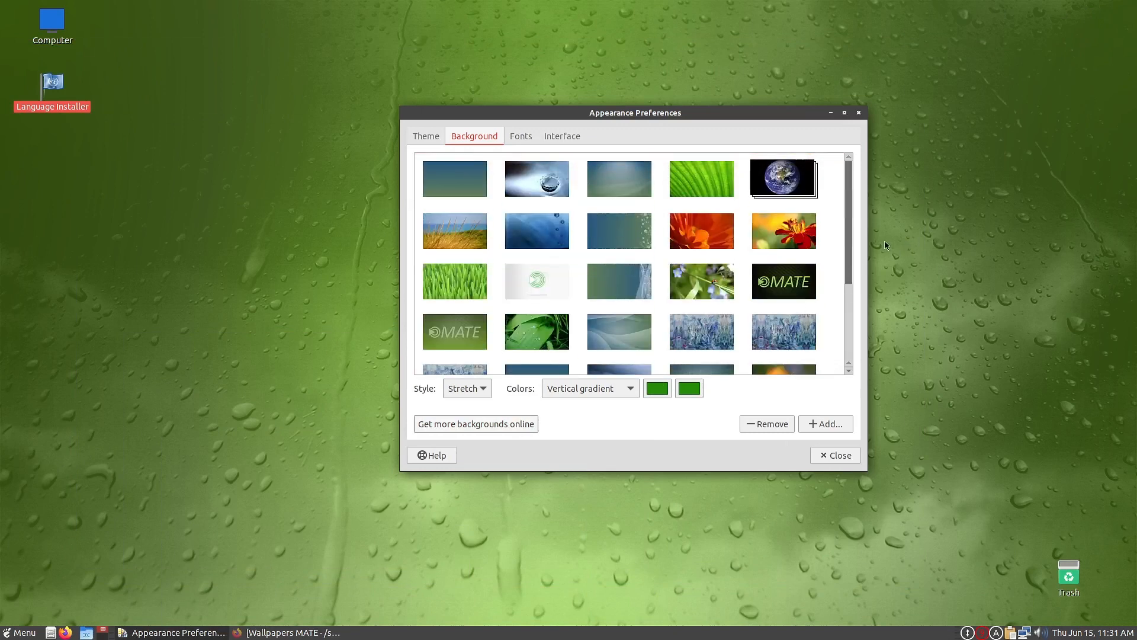
{"action": "left_click_drag", "start_coordinate": [848, 244], "coordinate": [853, 344]}
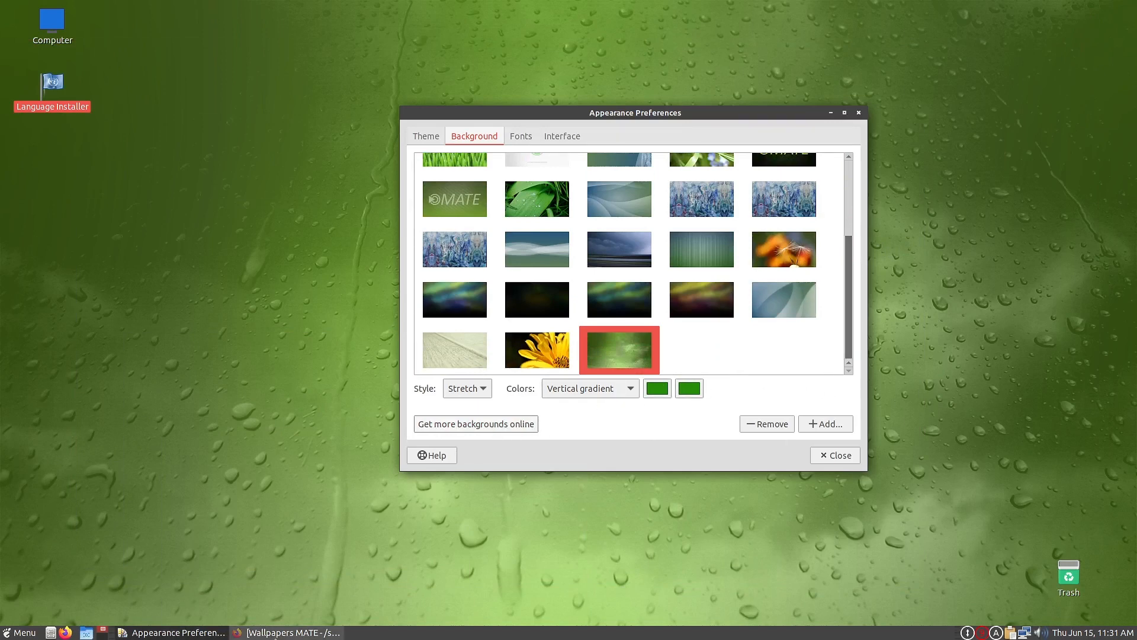
Restore Firefox as a floating window, and close Appearance Preferences after viewing its backgrounds maximised.
{"action": "left_click", "coordinate": [332, 632]}
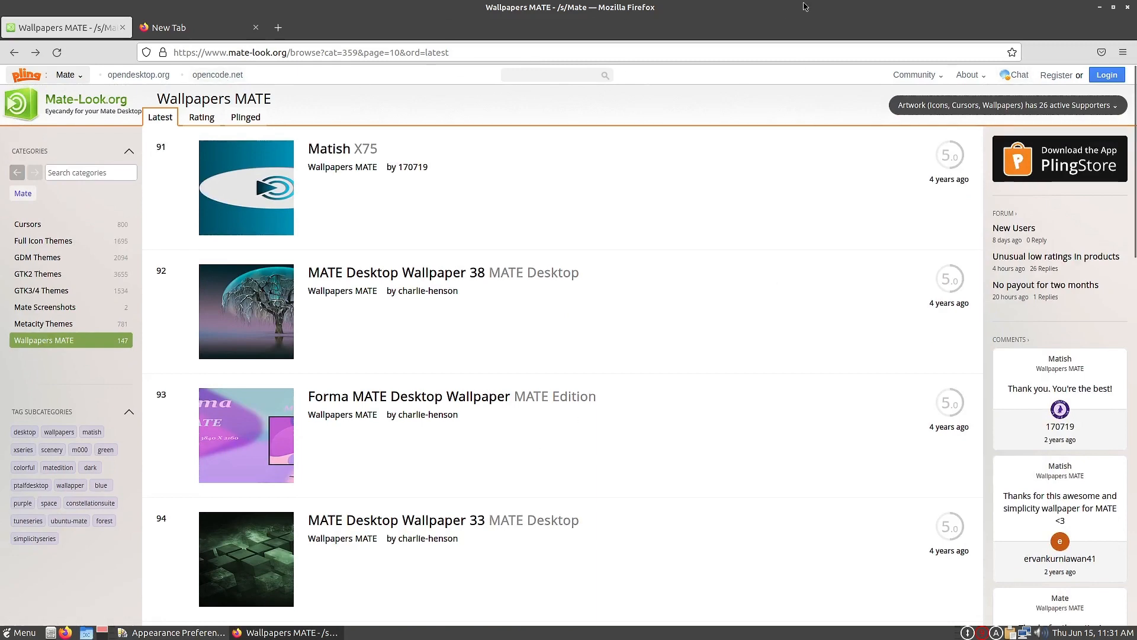
{"action": "left_click_drag", "start_coordinate": [798, 9], "coordinate": [747, 347]}
{"action": "double_click", "coordinate": [638, 113]}
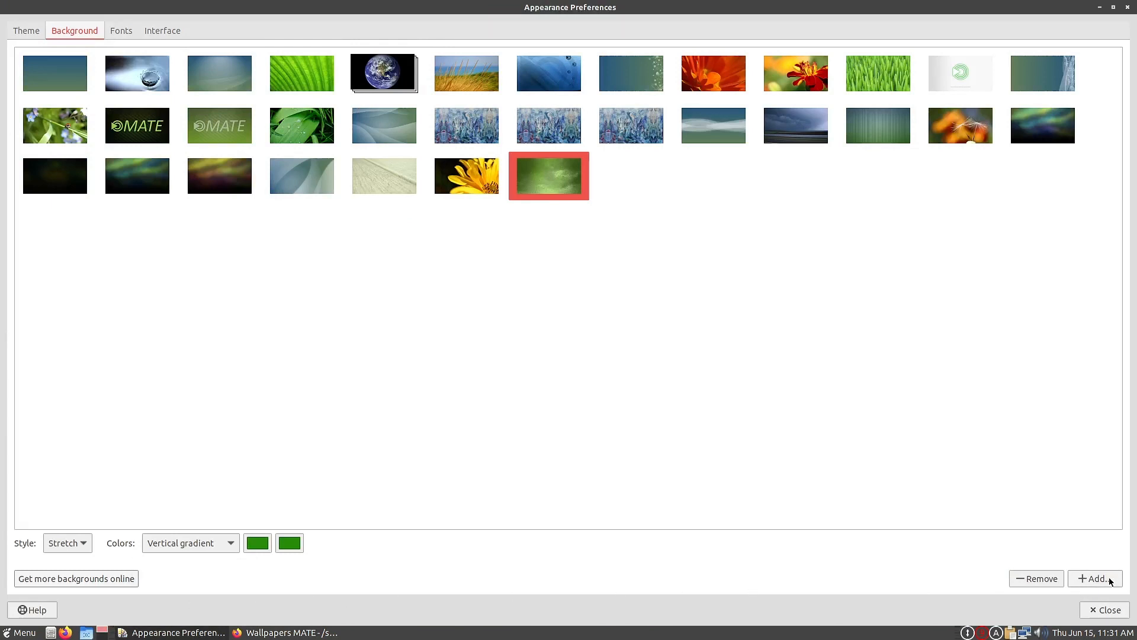
{"action": "left_click", "coordinate": [1100, 611]}
{"action": "left_click_drag", "start_coordinate": [600, 345], "coordinate": [605, 34]}
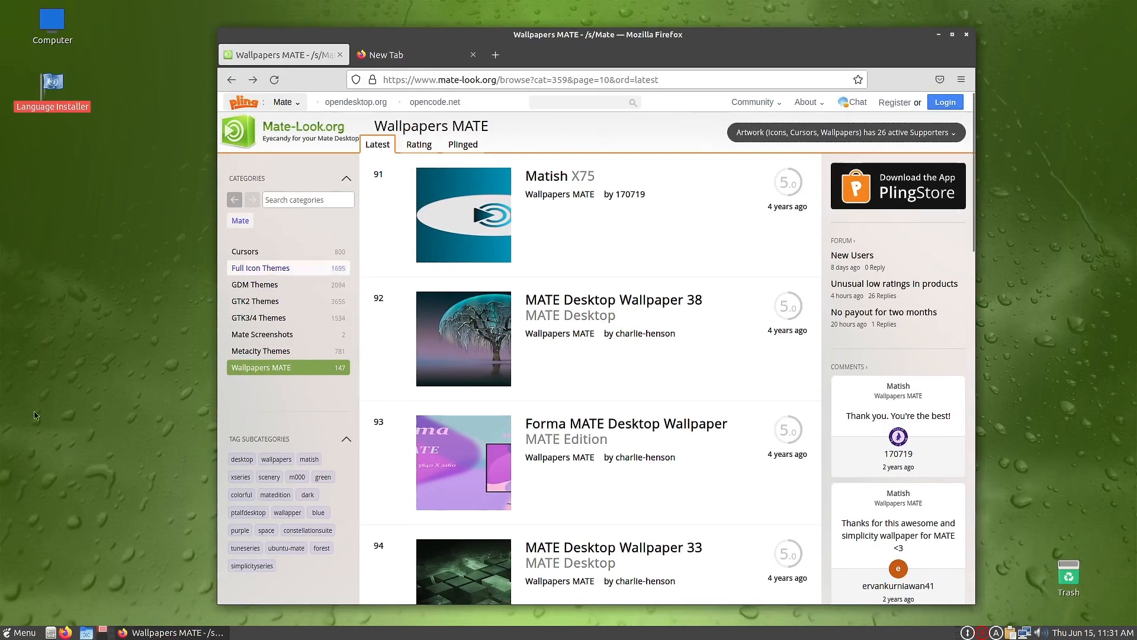
Reopen Appearance Preferences and look through its desktop backgrounds again for the installed wallpapers.
{"action": "left_click", "coordinate": [18, 632]}
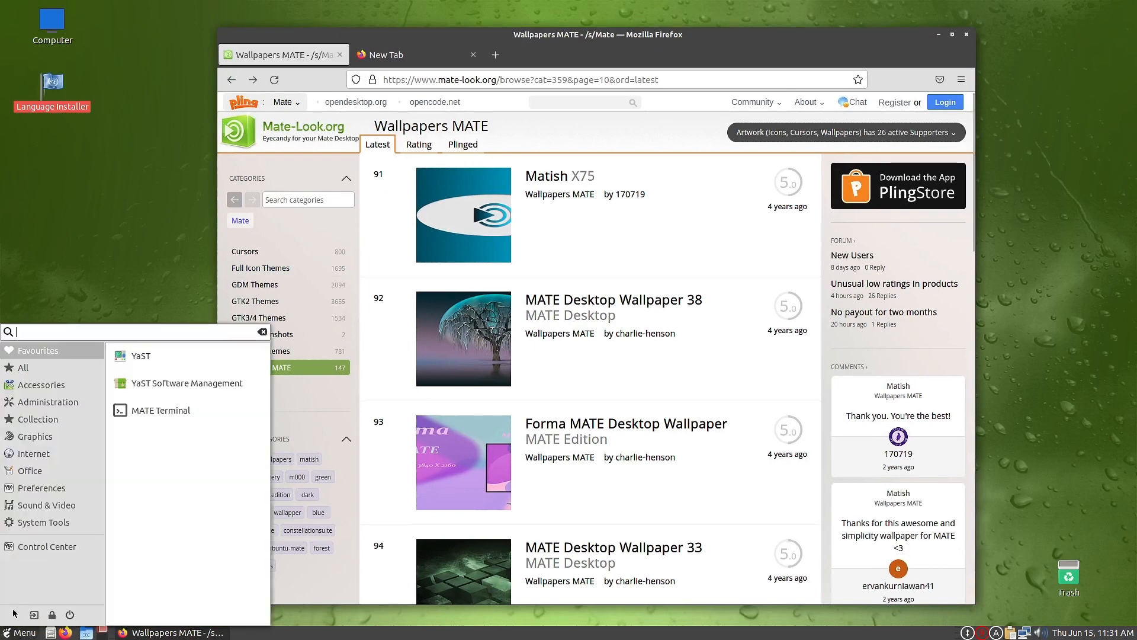
{"action": "left_click", "coordinate": [49, 485]}
{"action": "left_click", "coordinate": [203, 386]}
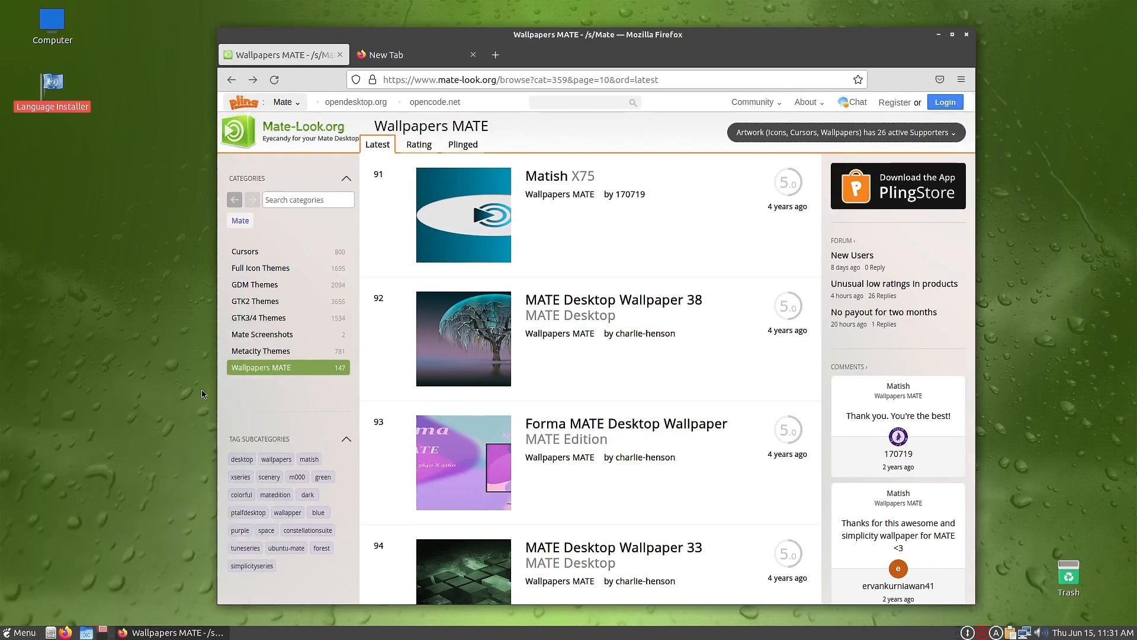
{"action": "left_click", "coordinate": [408, 170]}
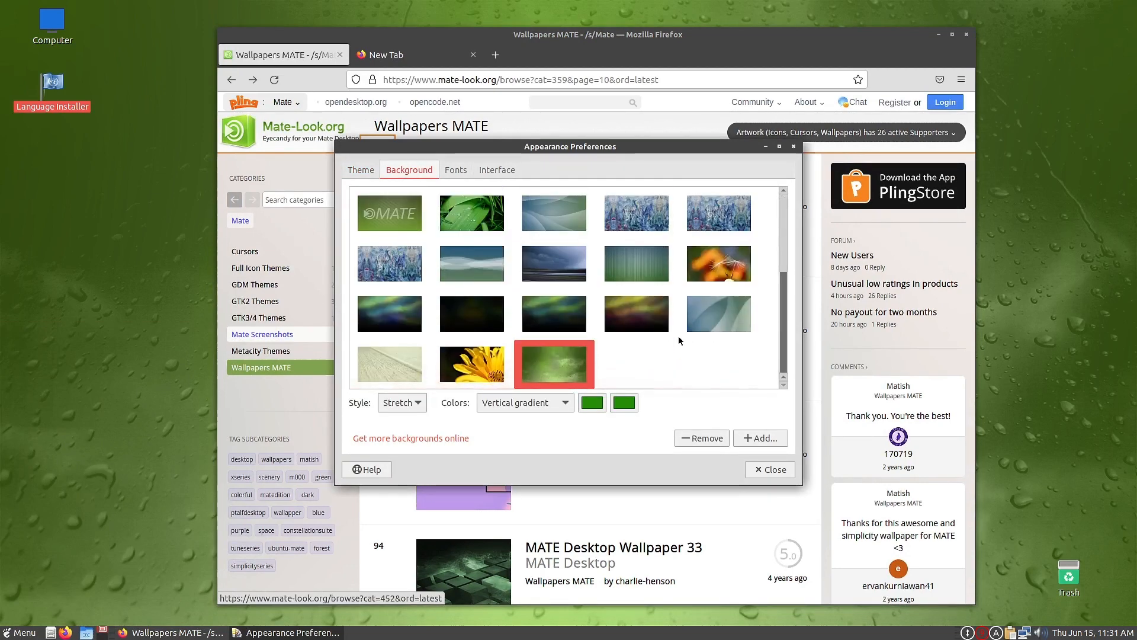
{"action": "scroll", "coordinate": [680, 341], "scroll_direction": "up", "scroll_amount": 2}
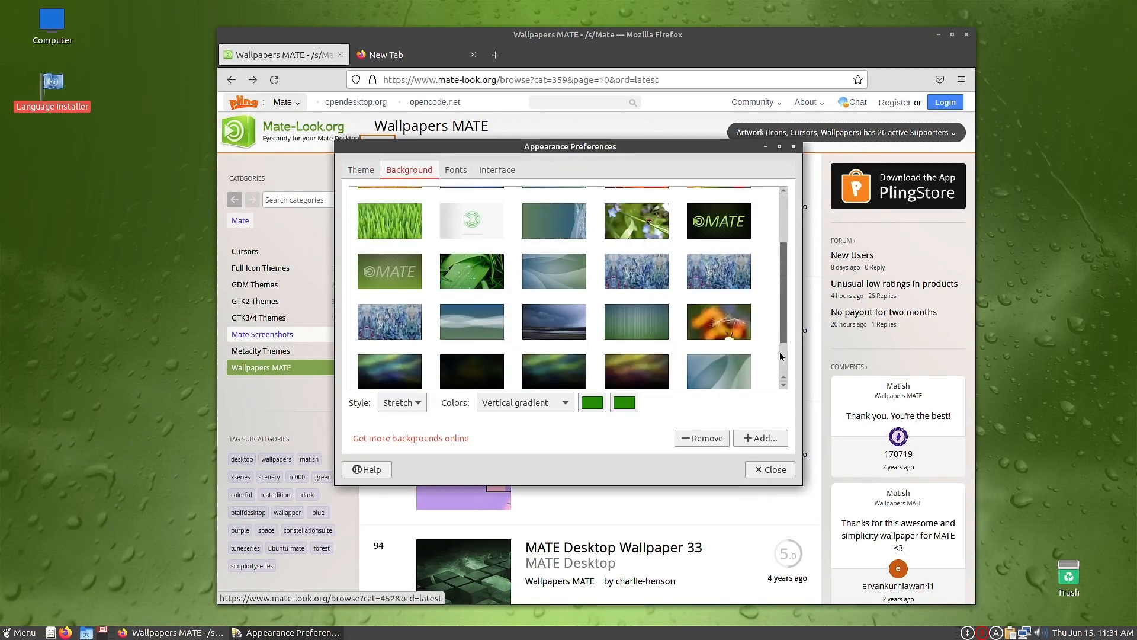
{"action": "scroll", "coordinate": [782, 353], "scroll_direction": "down", "scroll_amount": 2}
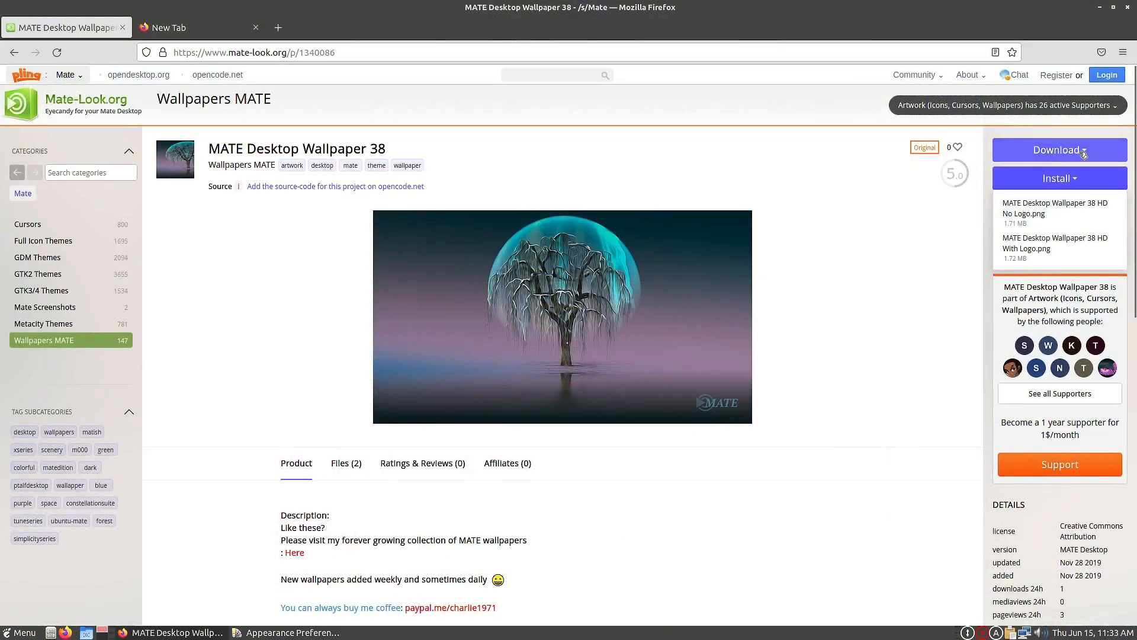
Download MATE Desktop Wallpaper 38 HD With Logo.png from the wallpaper's page.
{"action": "left_click", "coordinate": [1083, 152]}
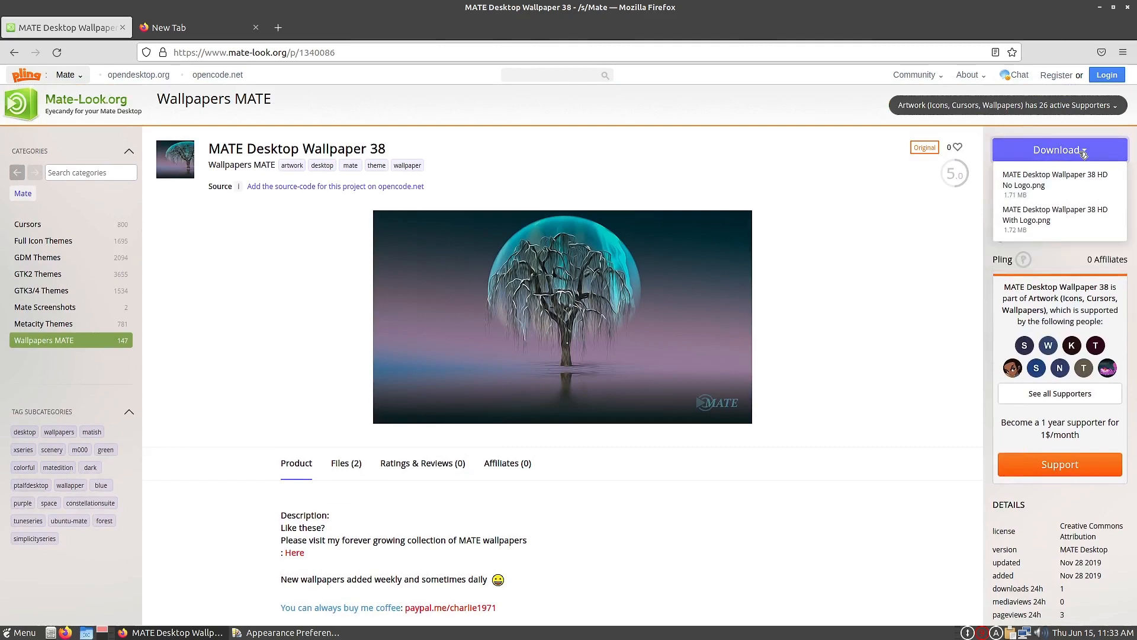
{"action": "left_click", "coordinate": [1052, 219]}
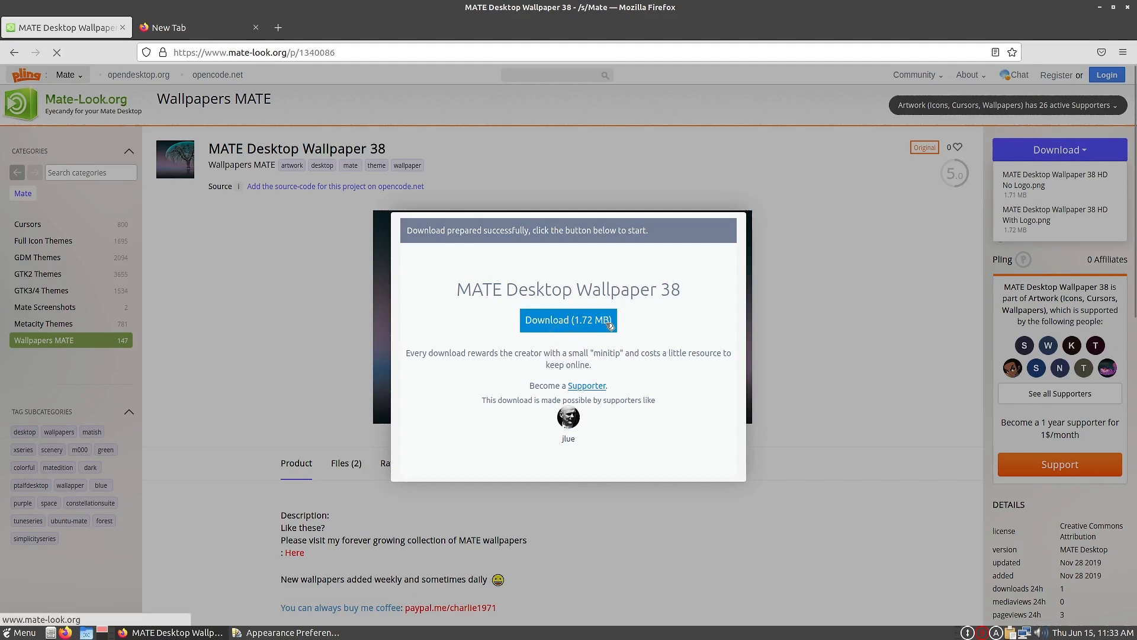
{"action": "left_click", "coordinate": [608, 326]}
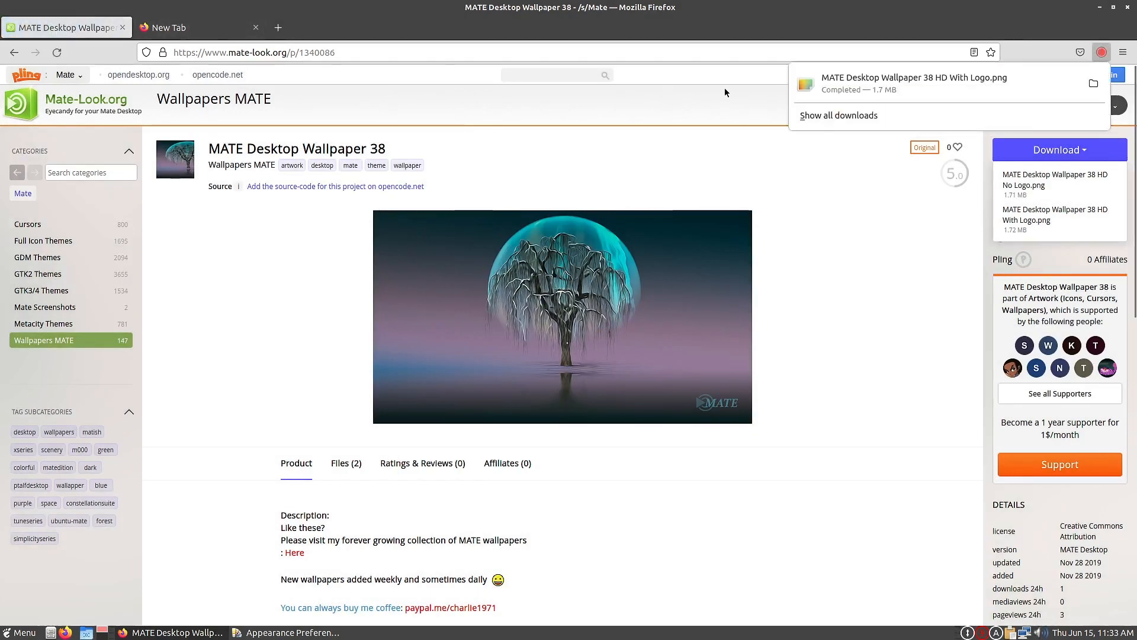
Return to page 10 of the Wallpapers MATE listing and reopen the MATE Desktop Wallpaper 36 page.
{"action": "left_click", "coordinate": [13, 52]}
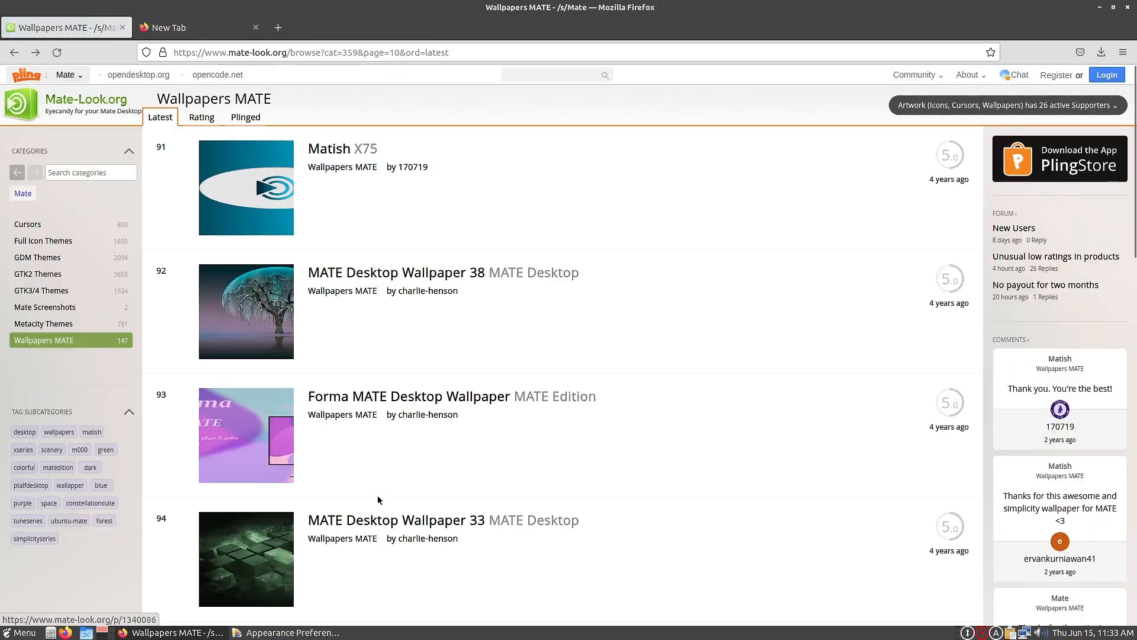
{"action": "scroll", "coordinate": [375, 505], "scroll_direction": "down", "scroll_amount": 3}
{"action": "scroll", "coordinate": [376, 500], "scroll_direction": "up", "scroll_amount": 3}
{"action": "scroll", "coordinate": [375, 504], "scroll_direction": "down", "scroll_amount": 8}
{"action": "scroll", "coordinate": [376, 504], "scroll_direction": "down", "scroll_amount": 2}
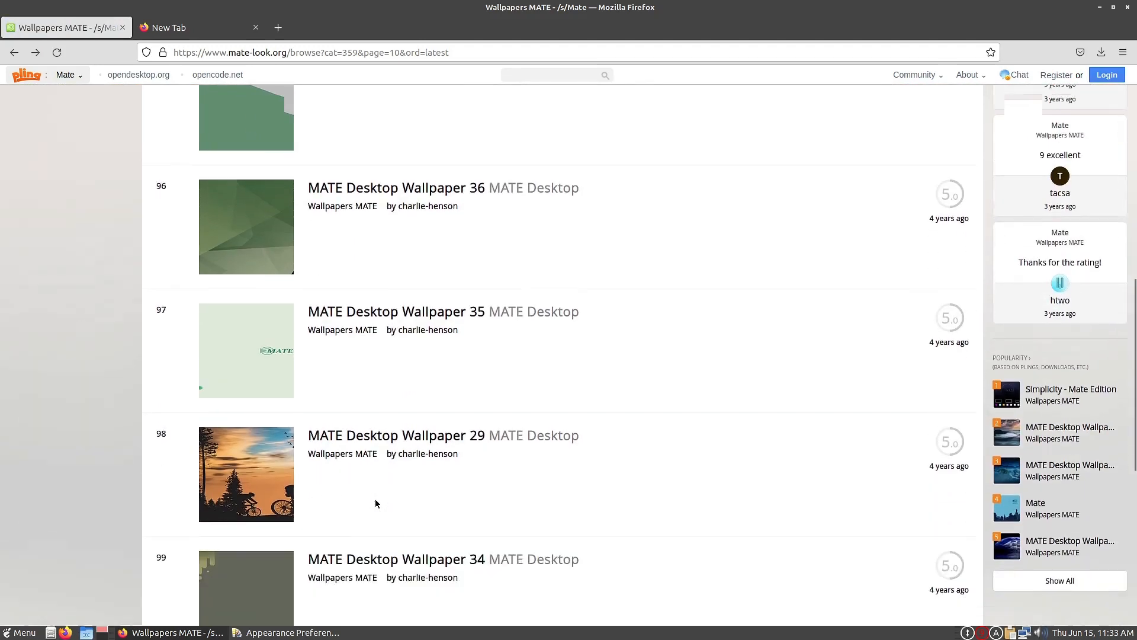
{"action": "left_click", "coordinate": [361, 161]}
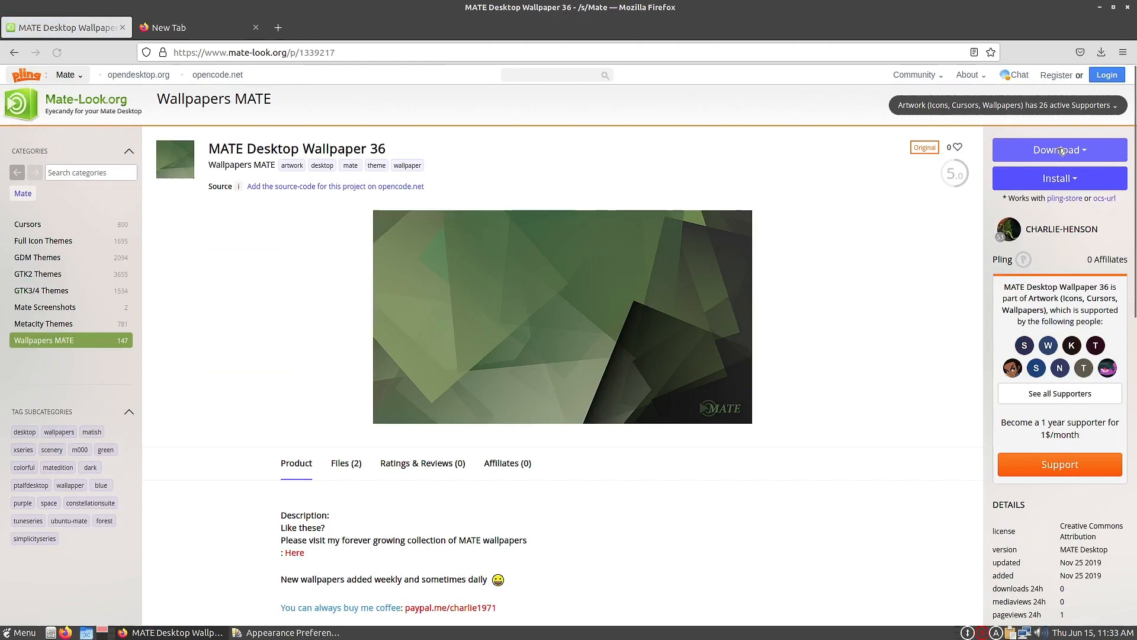
Download MATE Desktop Wallpaper 36 With Logo.png and go back to the Wallpapers MATE listing.
{"action": "left_click", "coordinate": [1046, 150]}
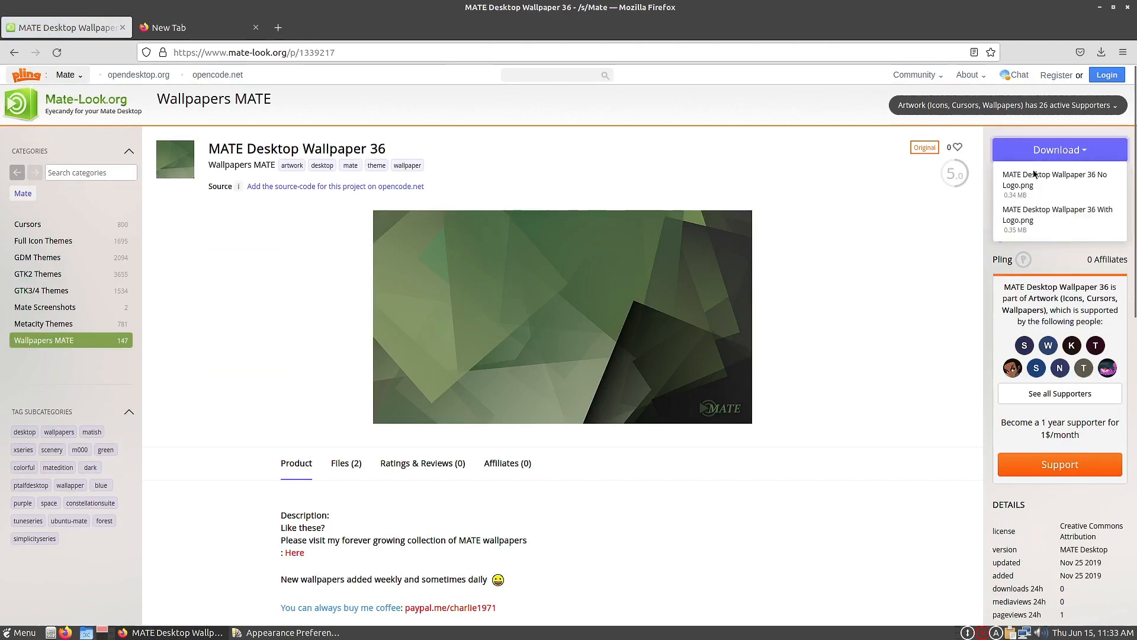
{"action": "left_click", "coordinate": [1034, 218]}
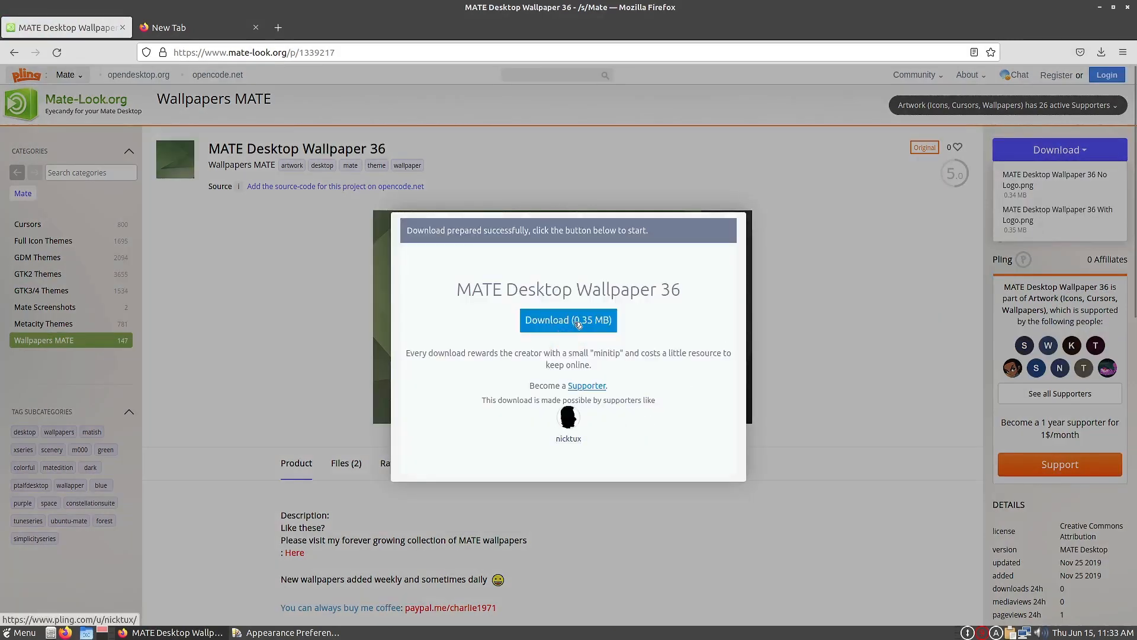
{"action": "left_click", "coordinate": [577, 321]}
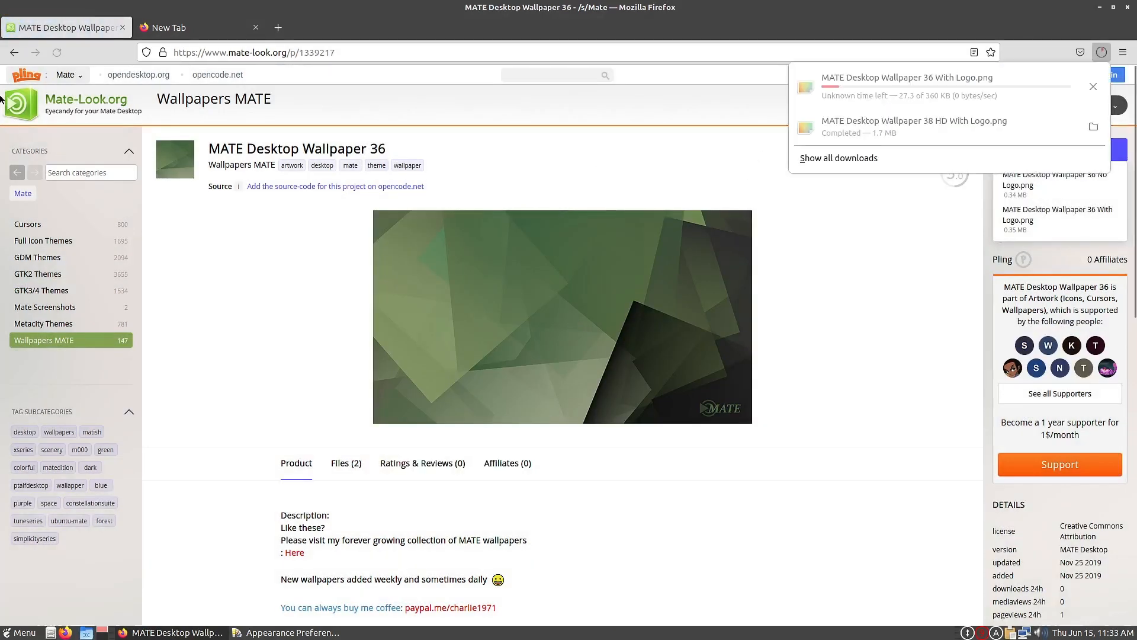
{"action": "left_click", "coordinate": [14, 52]}
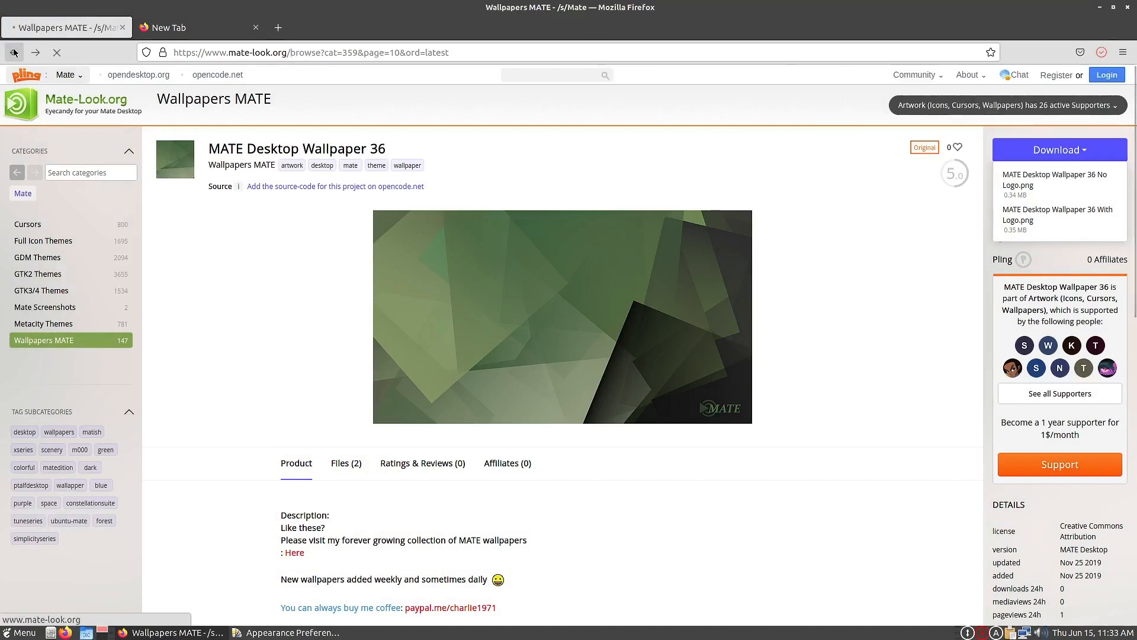
Go back to the first page of the Wallpapers MATE listing and open the Matish 4.* wallpaper page.
{"action": "scroll", "coordinate": [406, 359], "scroll_direction": "up", "scroll_amount": 5}
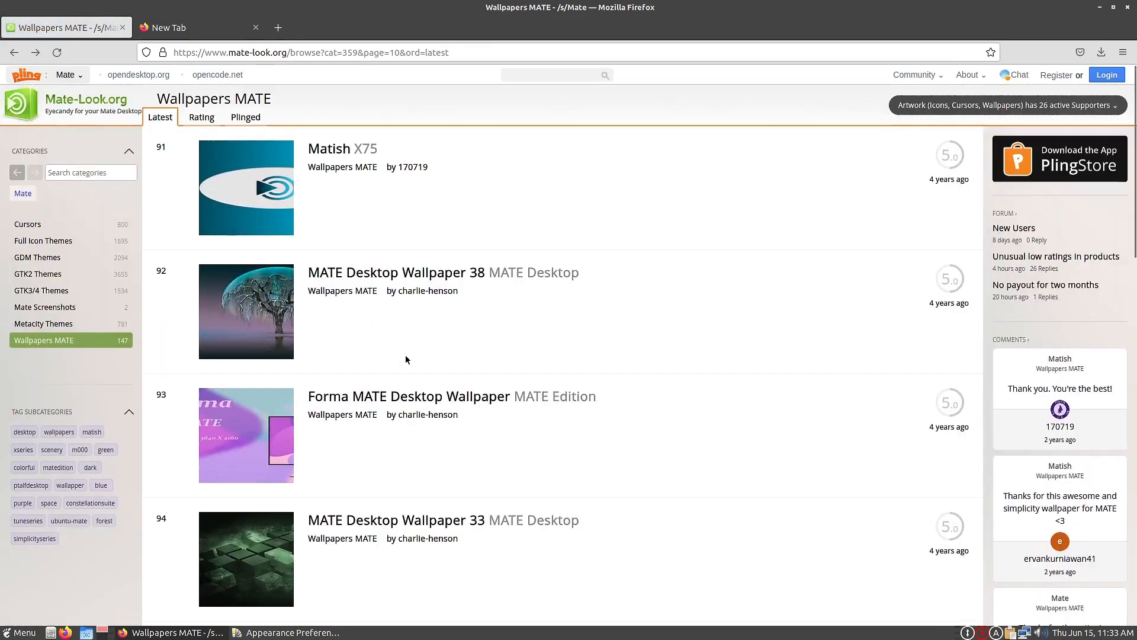
{"action": "left_click", "coordinate": [7, 54]}
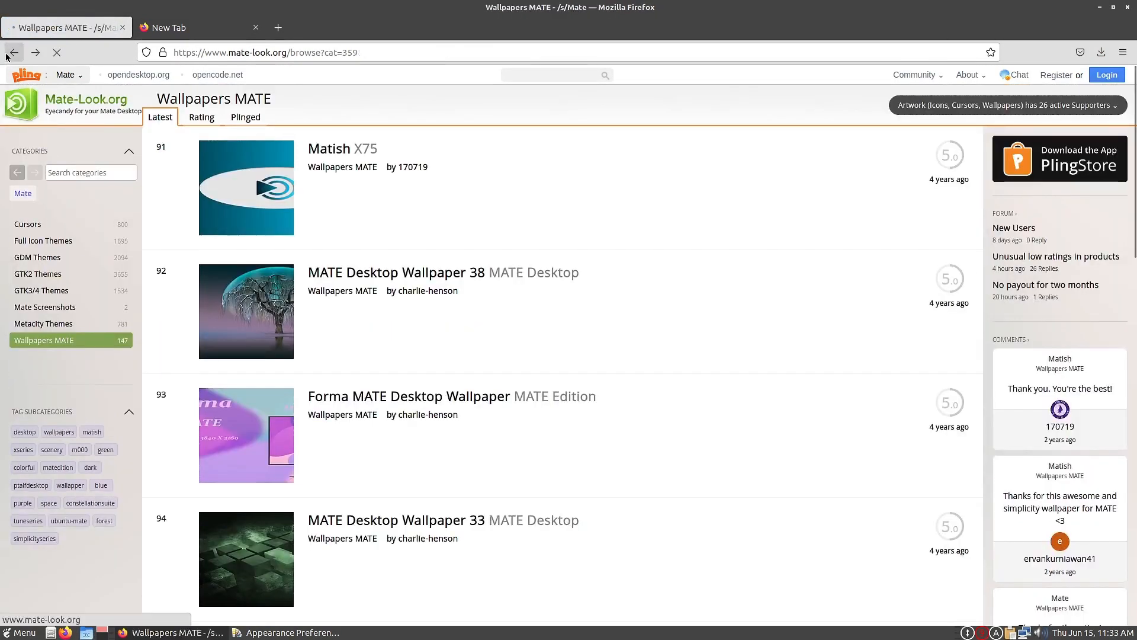
{"action": "scroll", "coordinate": [465, 358], "scroll_direction": "up", "scroll_amount": 10}
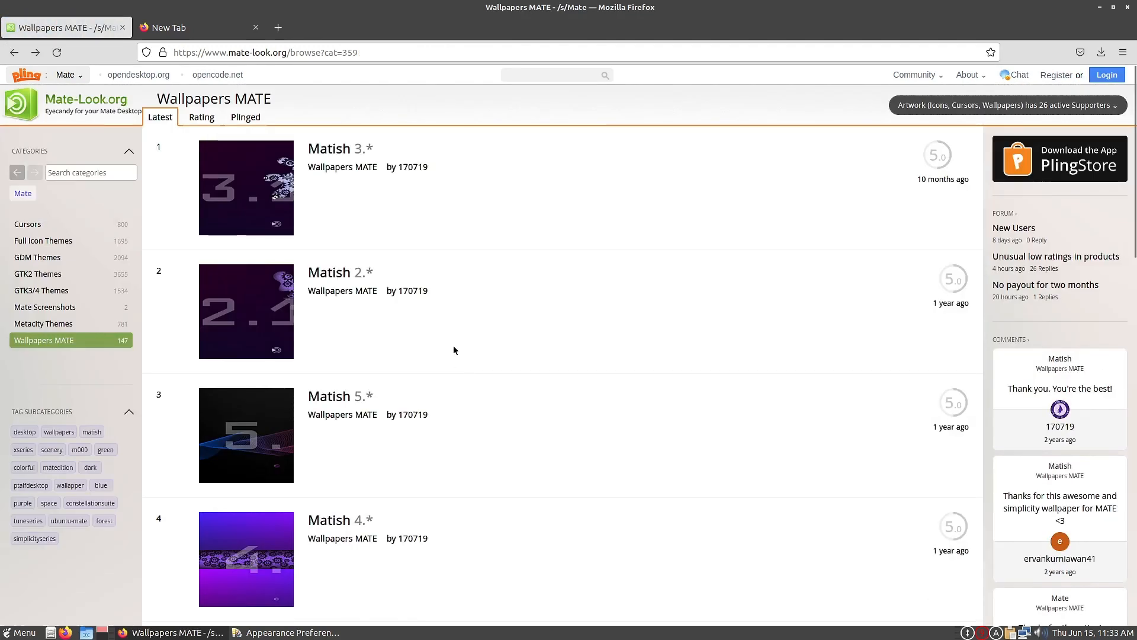
{"action": "left_click", "coordinate": [338, 521]}
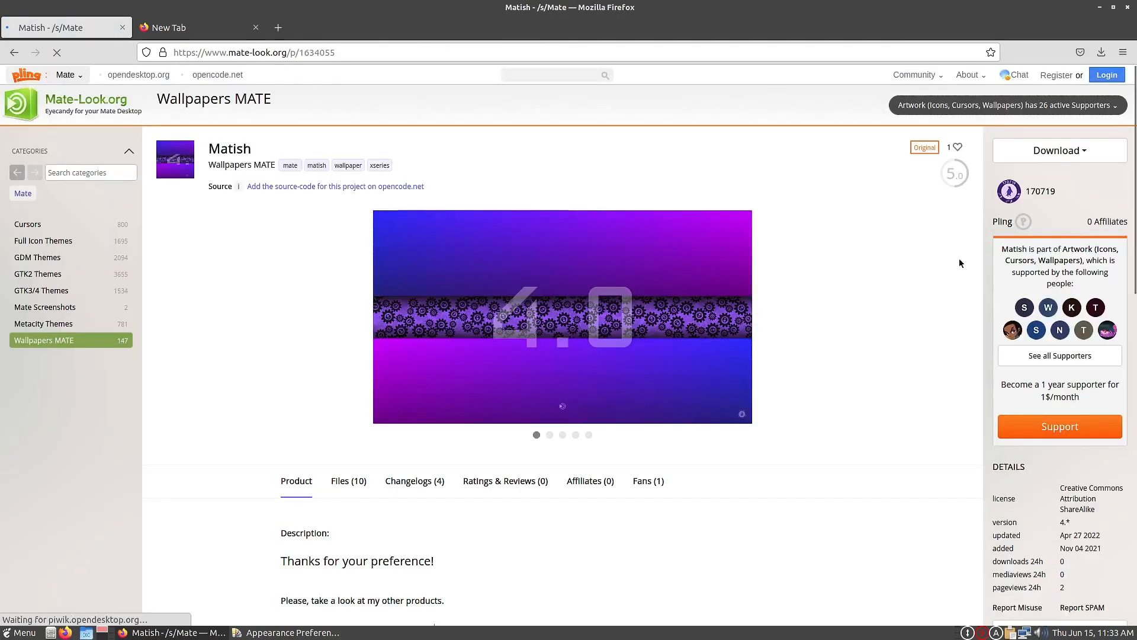
Download Matish 4.4 1080p.png from the wallpaper's page and close the browser.
{"action": "left_click", "coordinate": [1058, 150]}
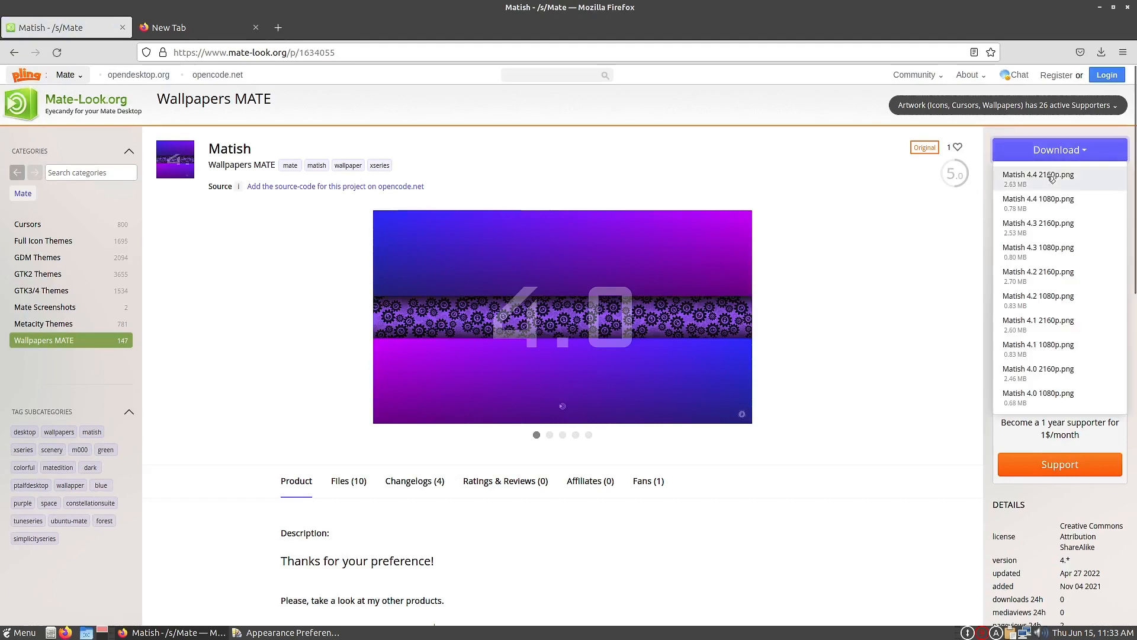
{"action": "left_click", "coordinate": [1048, 185]}
{"action": "left_click_drag", "start_coordinate": [1049, 185], "coordinate": [817, 230]}
{"action": "left_click", "coordinate": [1031, 204]}
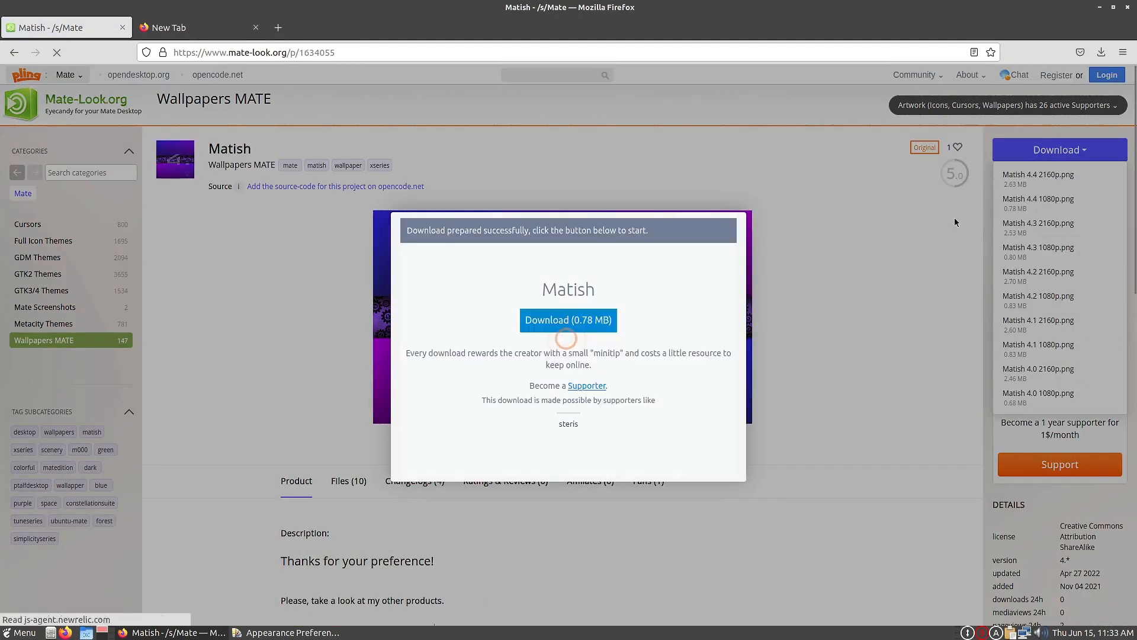
{"action": "left_click", "coordinate": [595, 322]}
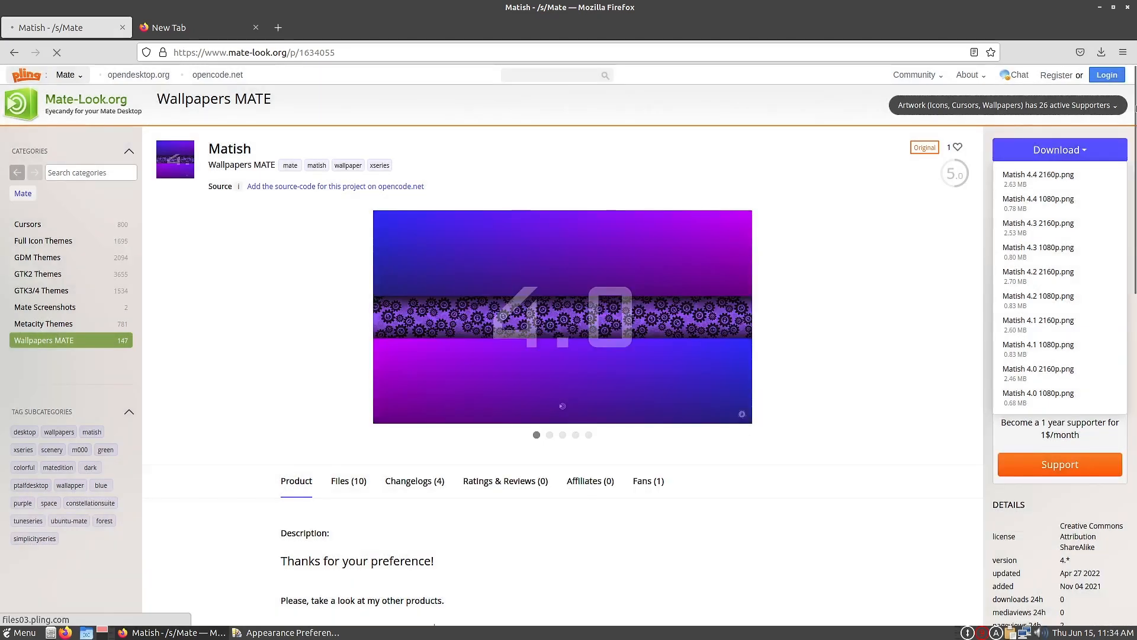
{"action": "left_click", "coordinate": [648, 105]}
{"action": "left_click", "coordinate": [1128, 7]}
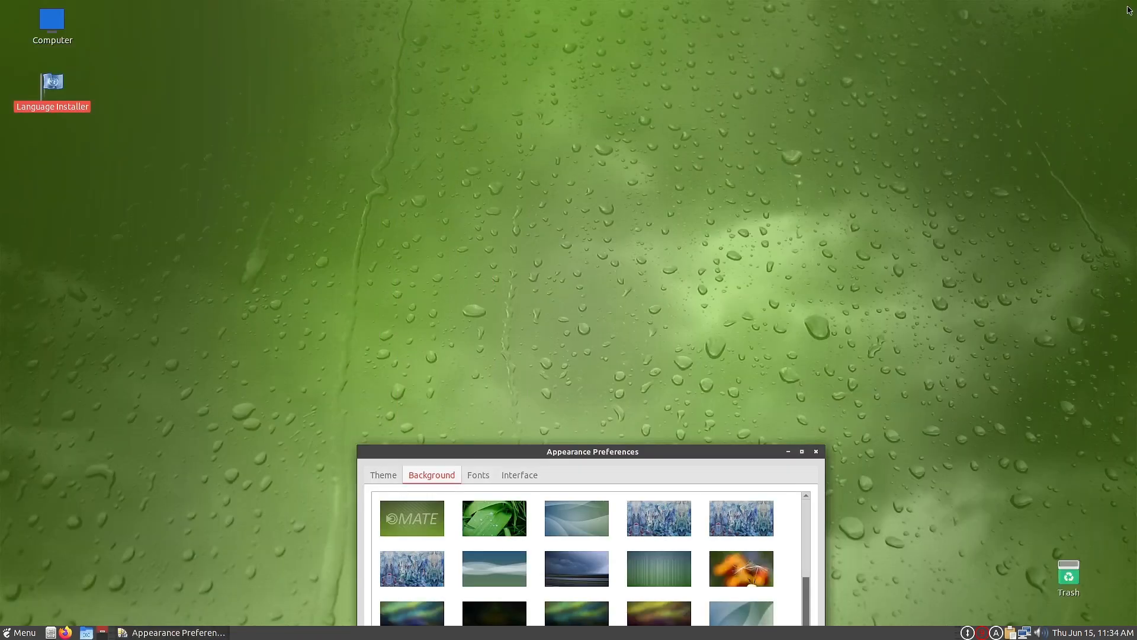
Add the MATE Desktop Wallpaper 36, MATE Desktop Wallpaper 38 HD and Matish 4.4 images from Downloads to the desktop backgrounds.
{"action": "left_click_drag", "start_coordinate": [639, 456], "coordinate": [600, 64]}
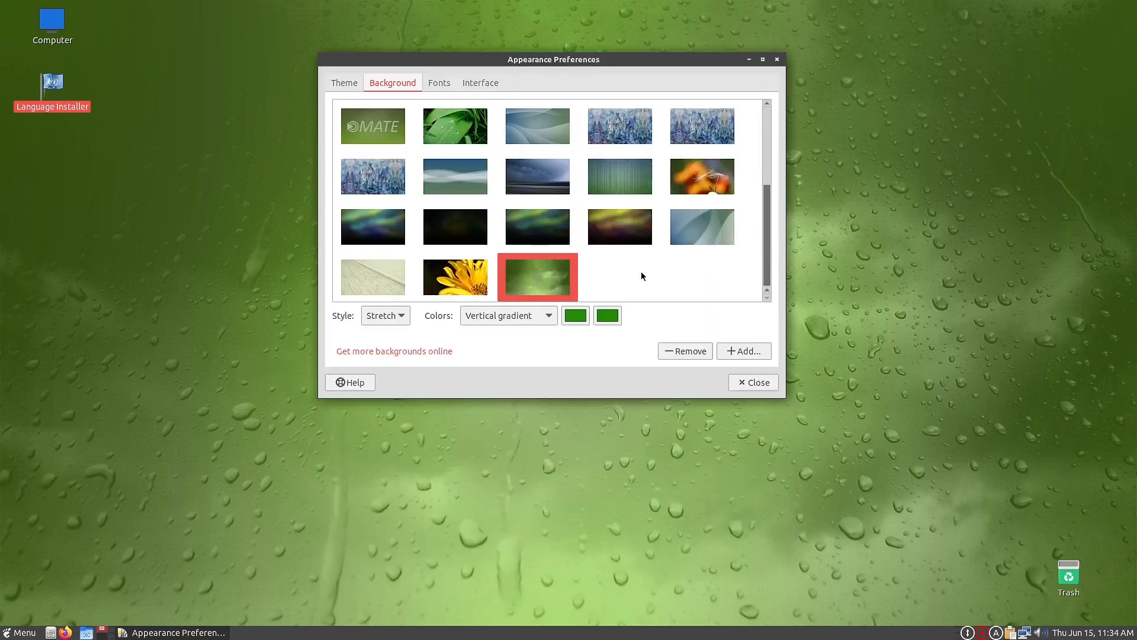
{"action": "left_click", "coordinate": [745, 351]}
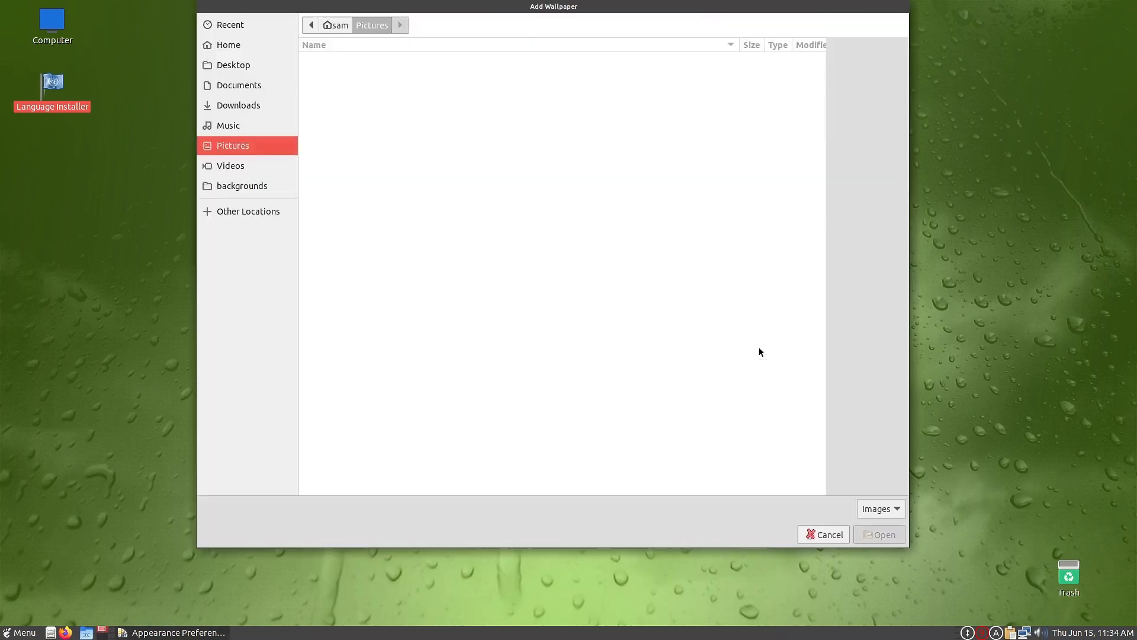
{"action": "left_click", "coordinate": [240, 107]}
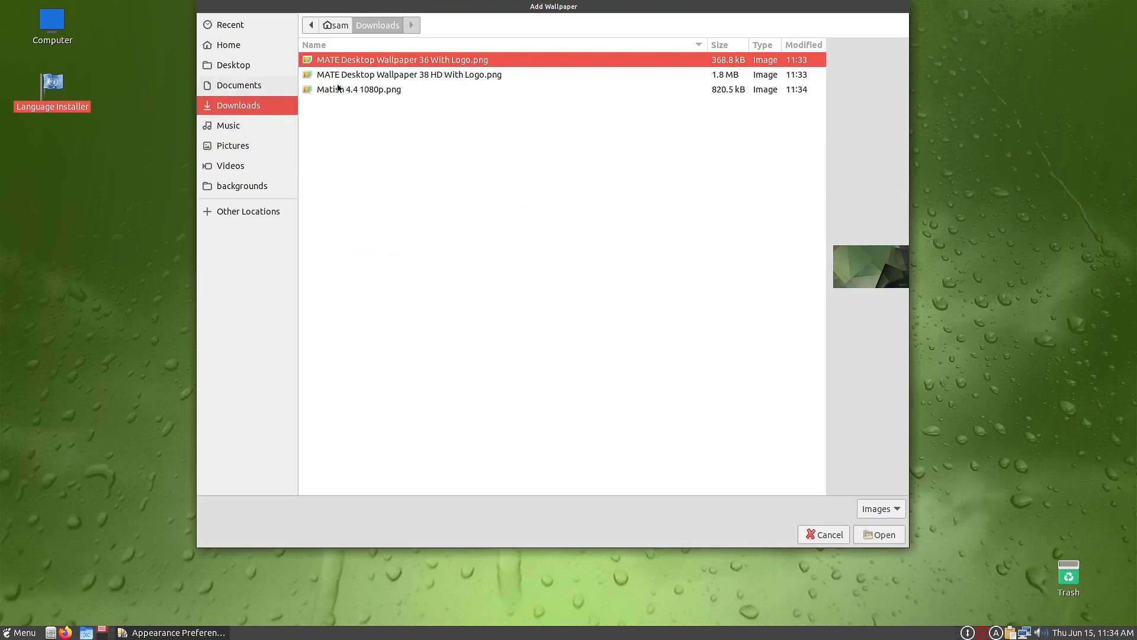
{"action": "left_click", "coordinate": [387, 75], "text": "ctrl"}
{"action": "left_click", "coordinate": [379, 89], "text": "ctrl"}
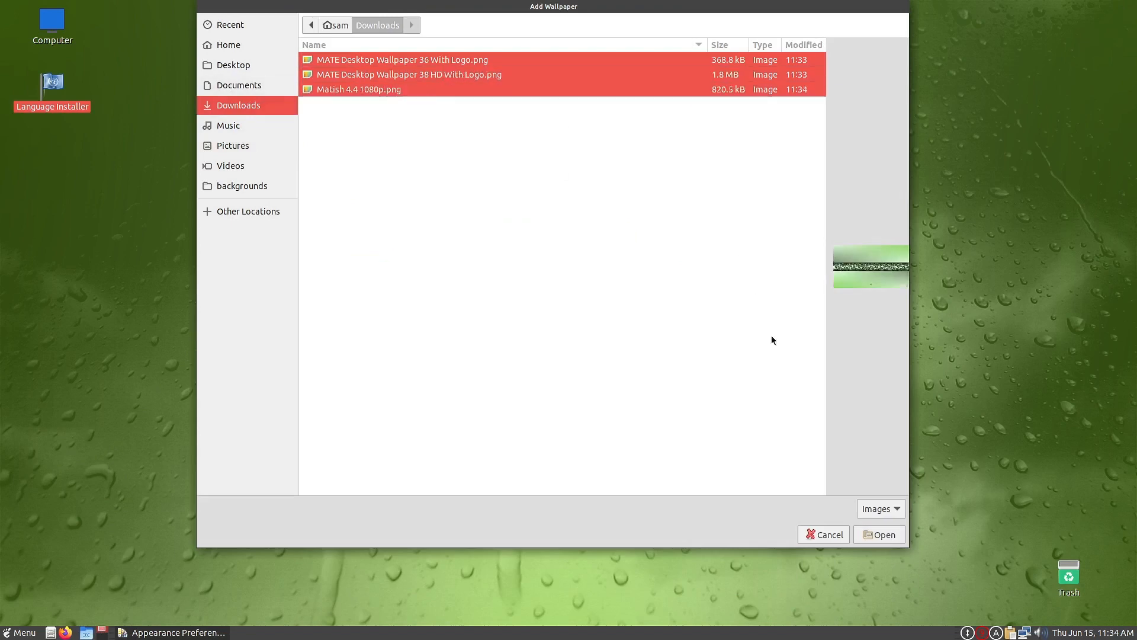
{"action": "left_click", "coordinate": [879, 535]}
Look through the background list for the added wallpapers, and minimize Appearance Preferences to view the Matish gear wallpaper on the desktop.
{"action": "scroll", "coordinate": [751, 200], "scroll_direction": "down", "scroll_amount": 4}
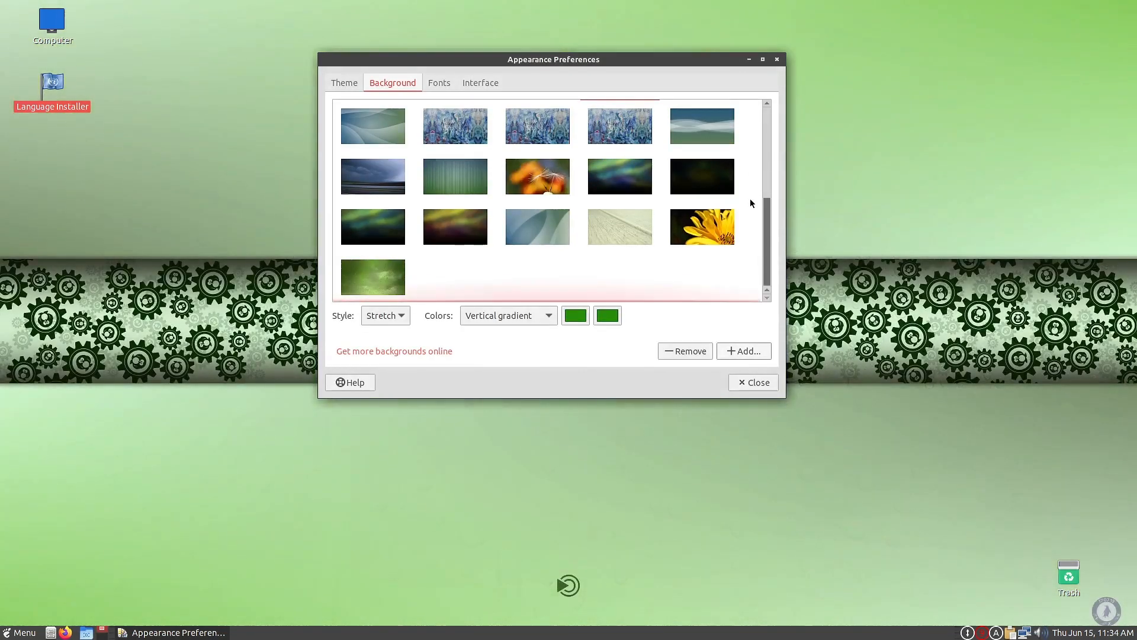
{"action": "scroll", "coordinate": [750, 211], "scroll_direction": "up", "scroll_amount": 8}
{"action": "scroll", "coordinate": [751, 217], "scroll_direction": "down", "scroll_amount": 2}
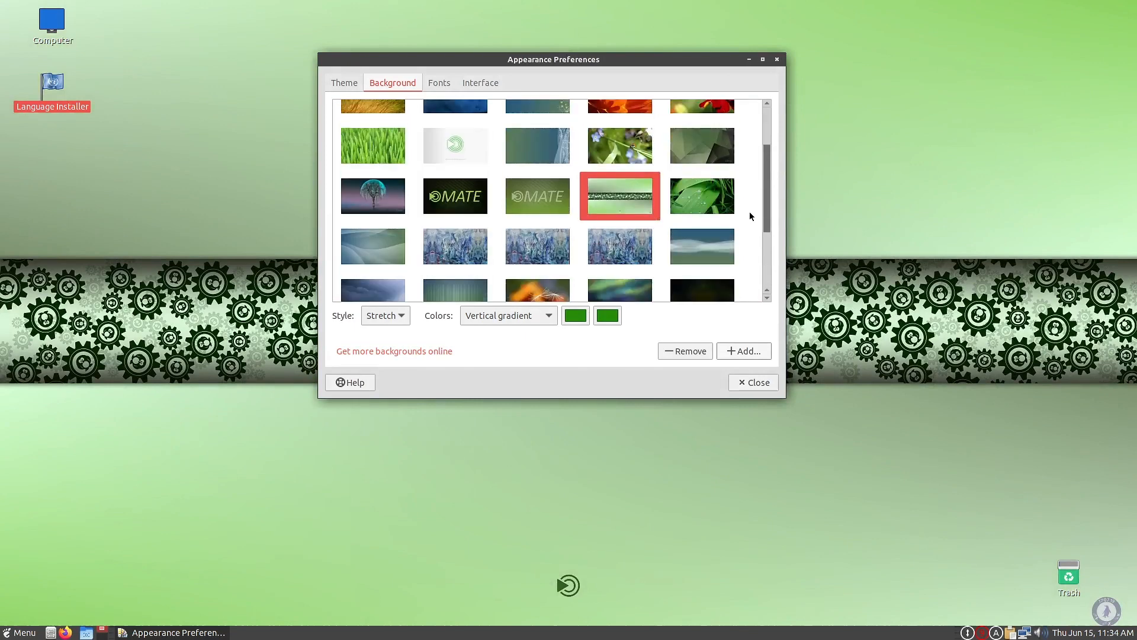
{"action": "left_click_drag", "start_coordinate": [647, 77], "coordinate": [579, 106]}
{"action": "left_click", "coordinate": [681, 88]}
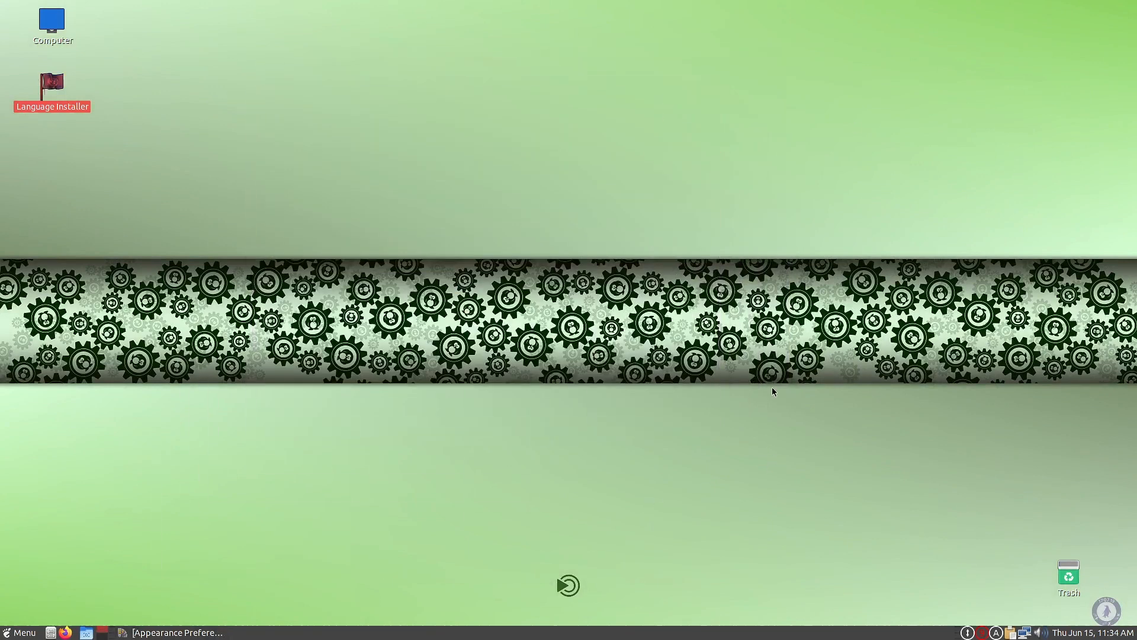
{"action": "key", "text": "Right"}
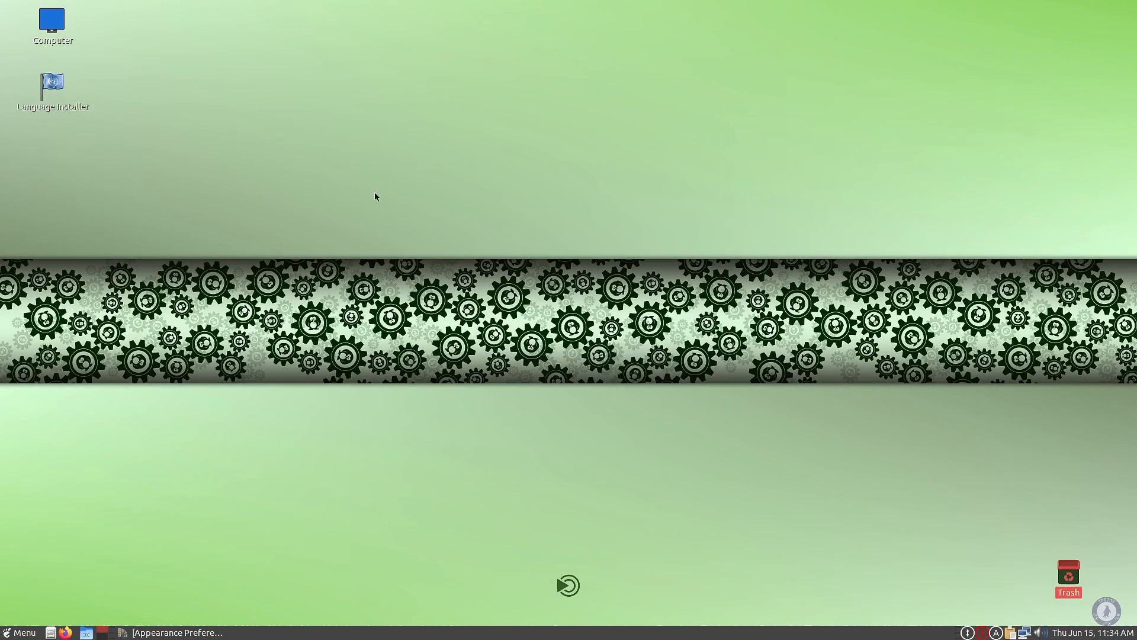
Restore Appearance Preferences, set the green geometric MATE Desktop Wallpaper 36 as the background, and minimize the window to view it.
{"action": "left_click", "coordinate": [178, 632]}
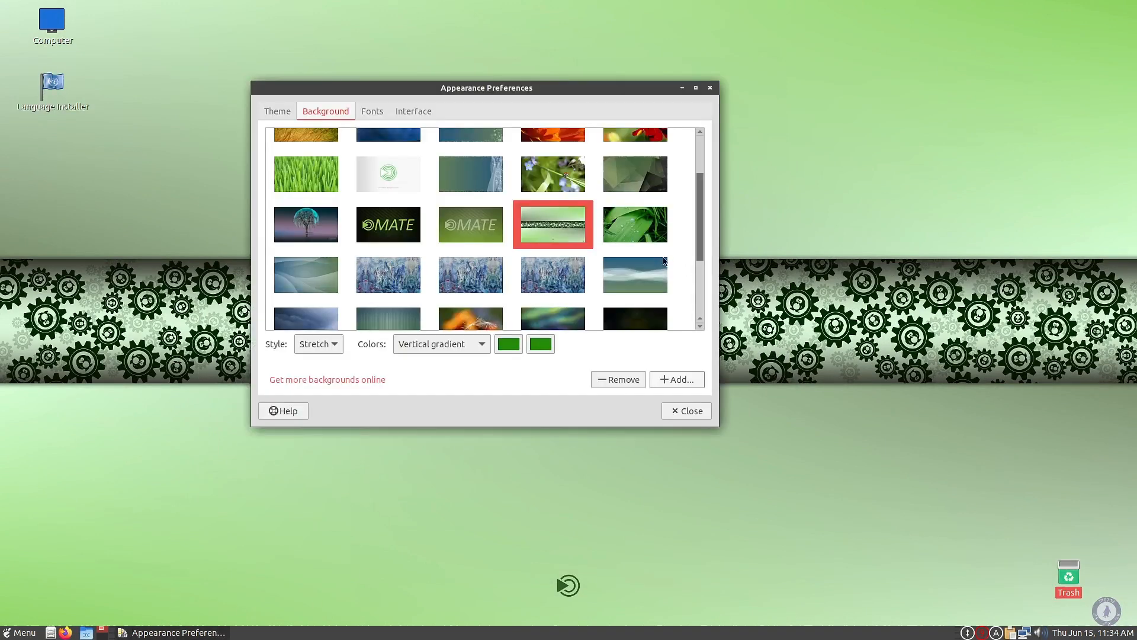
{"action": "scroll", "coordinate": [510, 286], "scroll_direction": "down", "scroll_amount": 3}
{"action": "scroll", "coordinate": [471, 295], "scroll_direction": "down", "scroll_amount": 1}
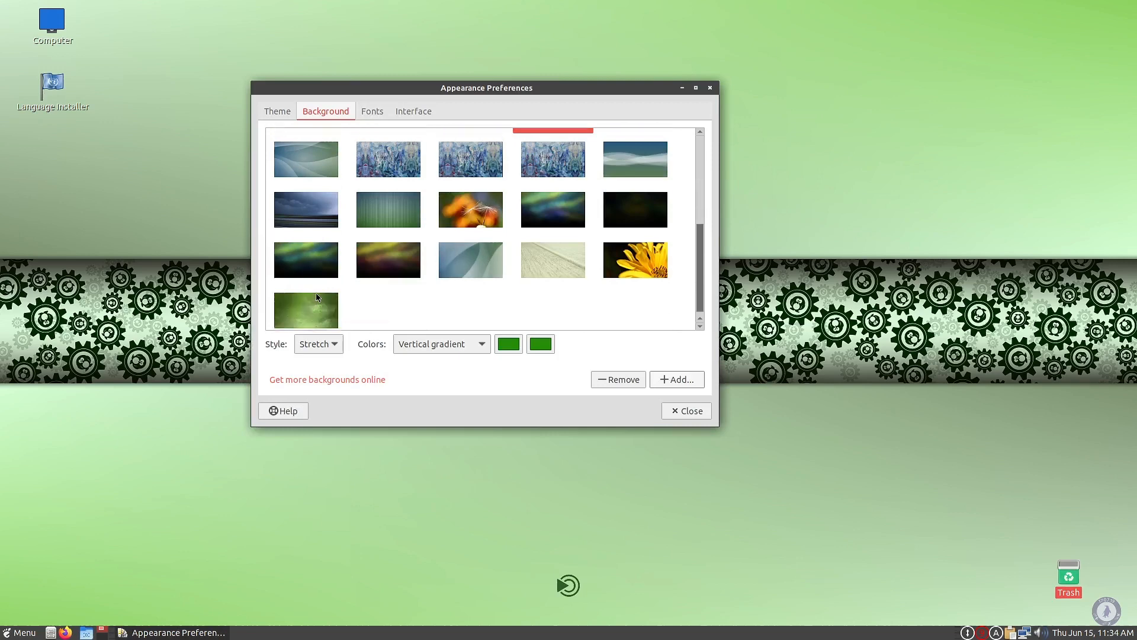
{"action": "scroll", "coordinate": [432, 269], "scroll_direction": "up", "scroll_amount": 3}
{"action": "scroll", "coordinate": [610, 246], "scroll_direction": "up", "scroll_amount": 1}
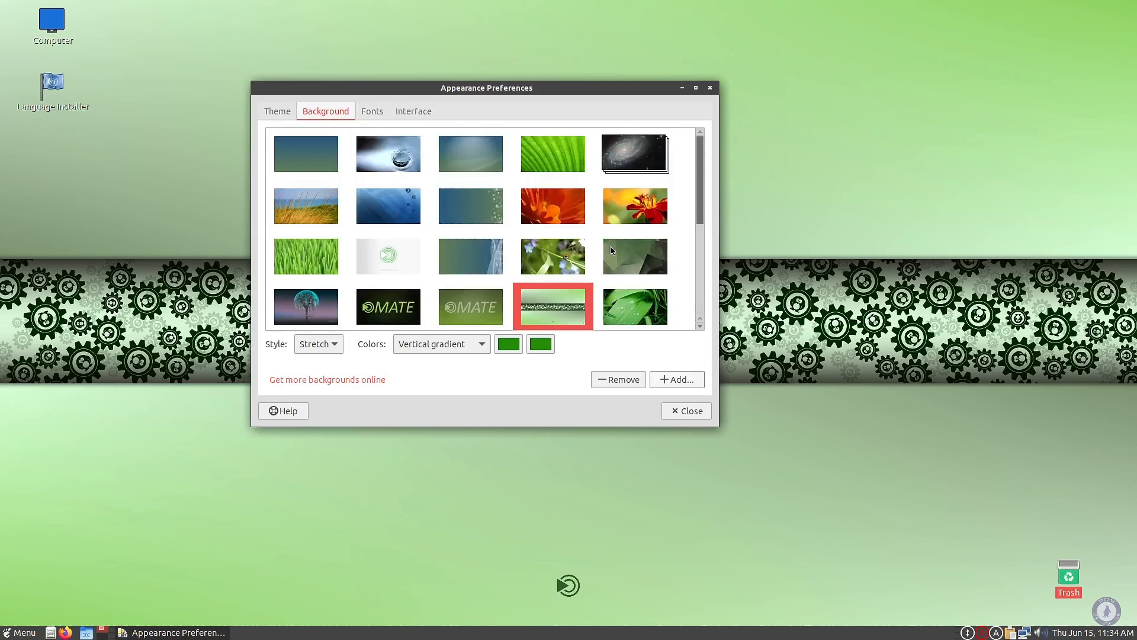
{"action": "left_click", "coordinate": [647, 262]}
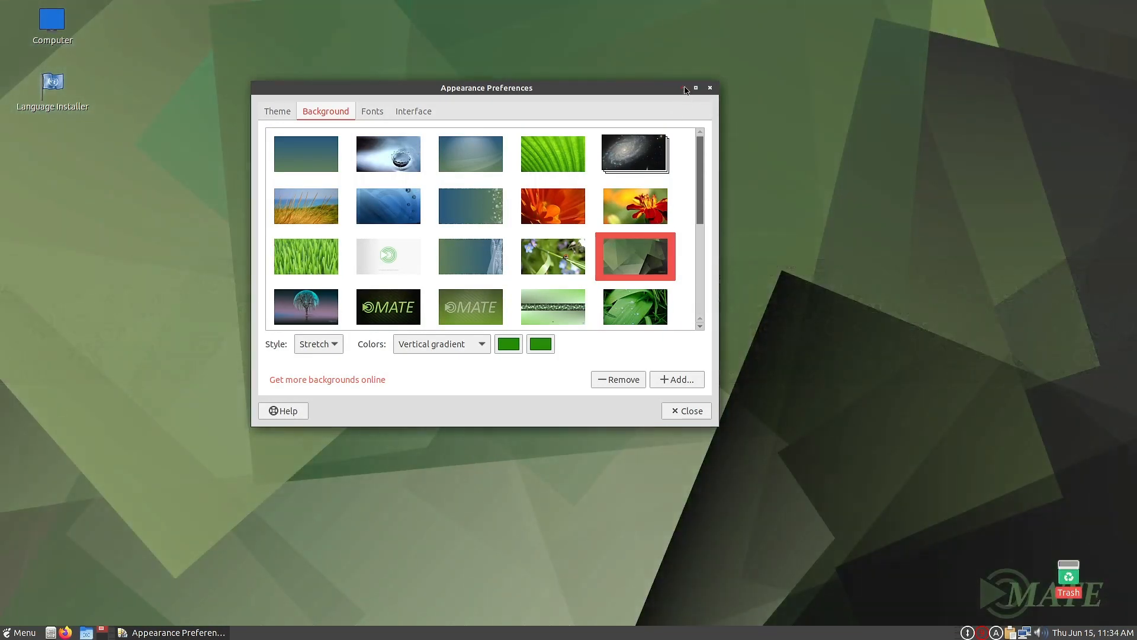
{"action": "left_click", "coordinate": [682, 88]}
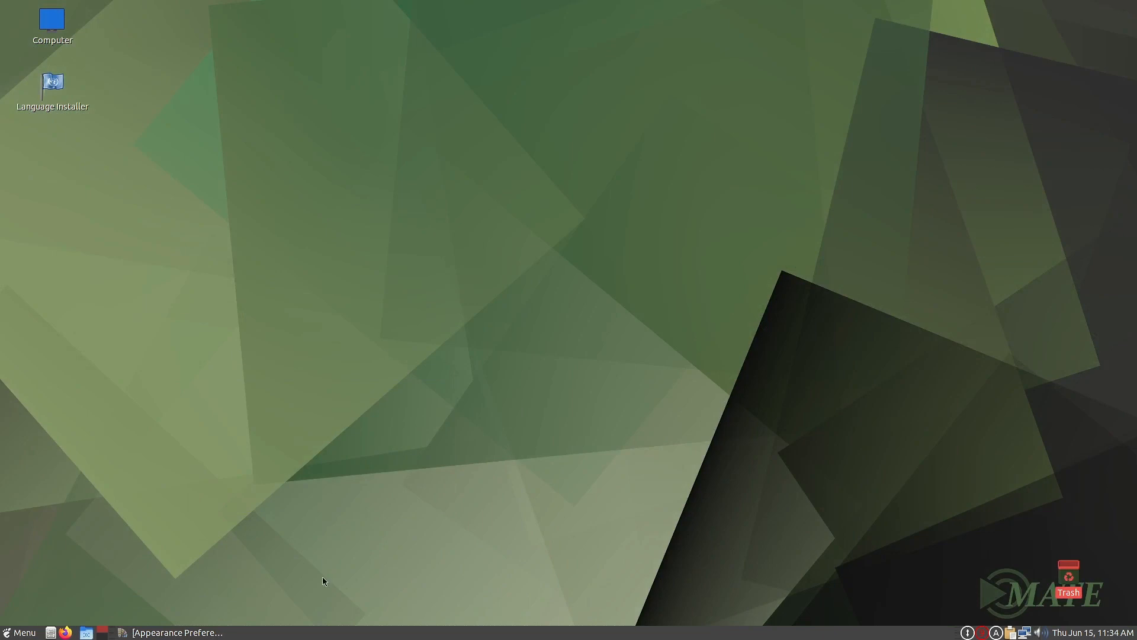
Restore Appearance Preferences, set the tree-and-moon MATE Desktop Wallpaper 38 as the background, and minimize the window to view it.
{"action": "left_click", "coordinate": [177, 632]}
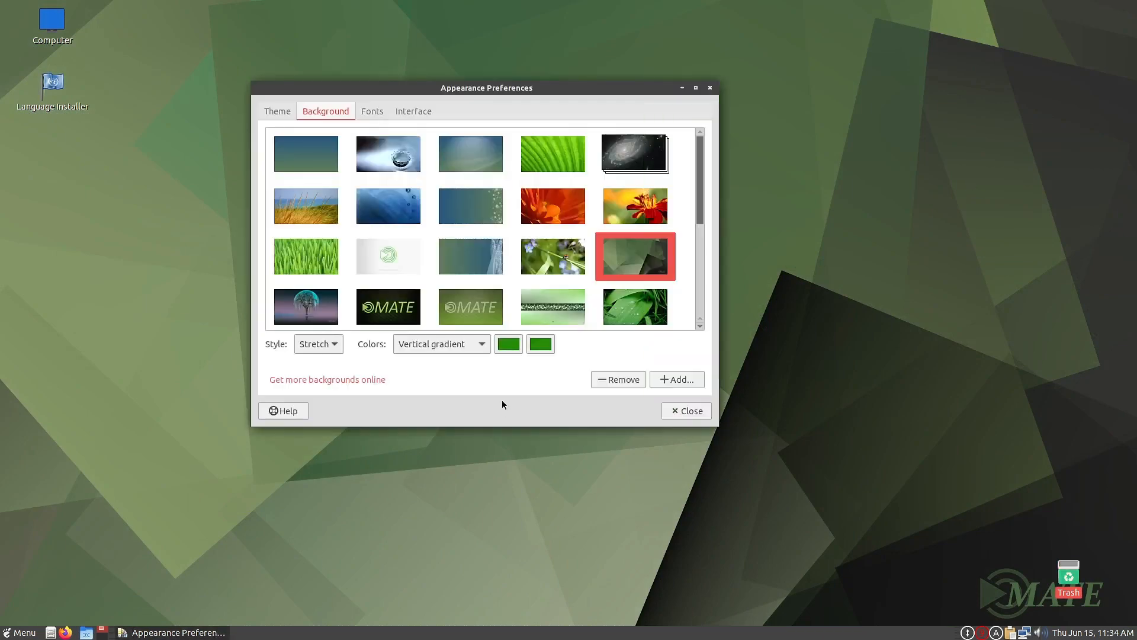
{"action": "left_click", "coordinate": [320, 301]}
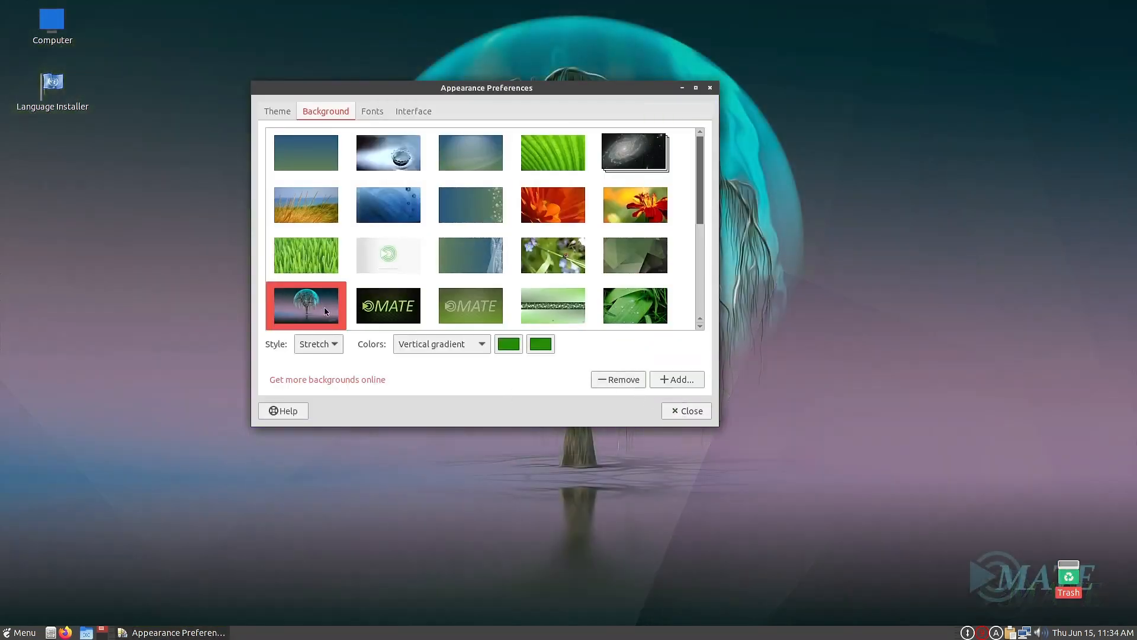
{"action": "left_click", "coordinate": [681, 89]}
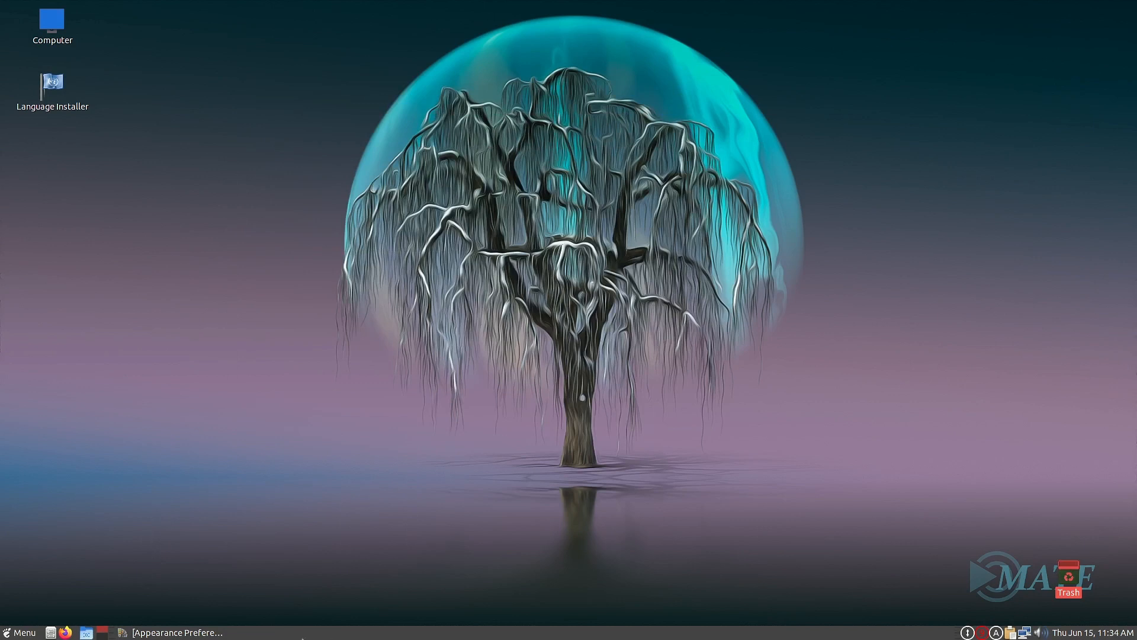
Review the font and interface settings in Appearance Preferences and close the window.
{"action": "left_click", "coordinate": [175, 632]}
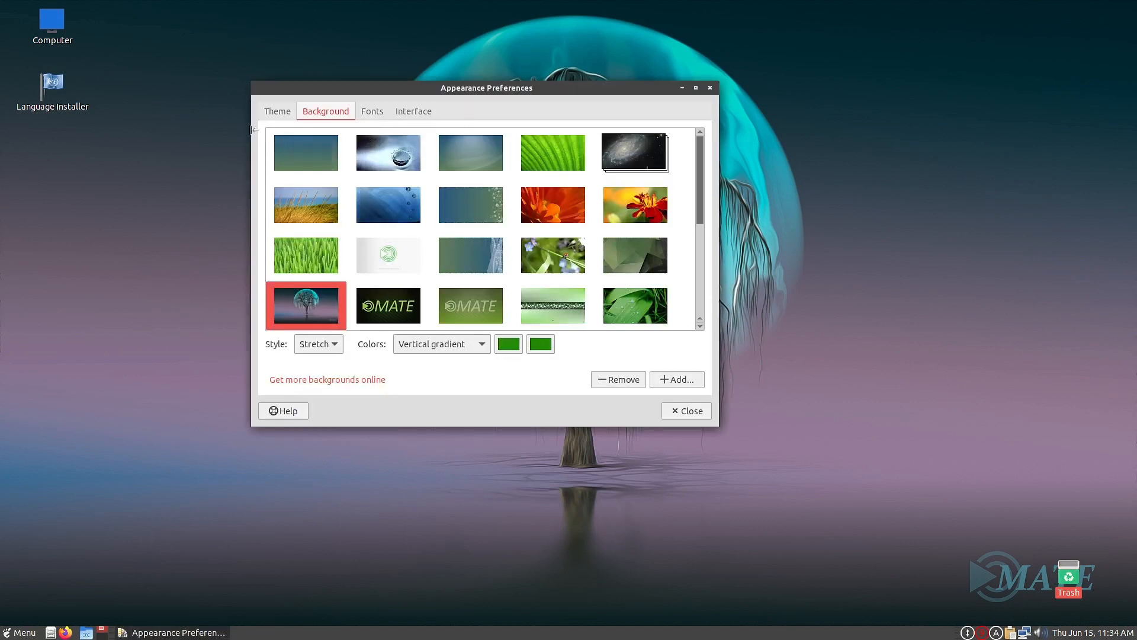
{"action": "left_click", "coordinate": [363, 112]}
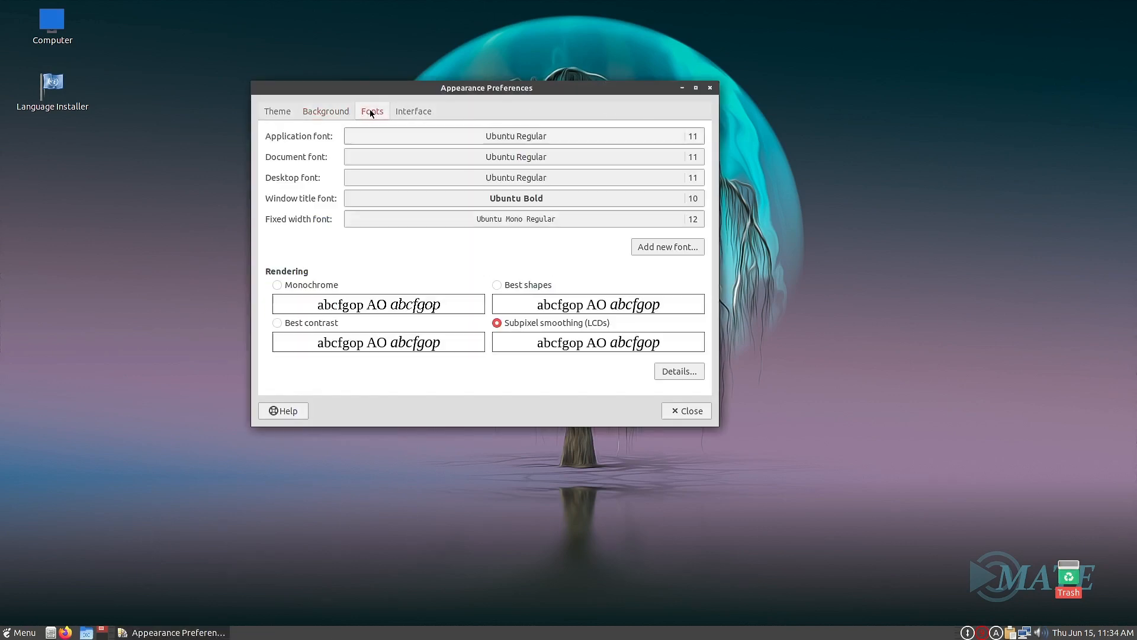
{"action": "left_click", "coordinate": [409, 111]}
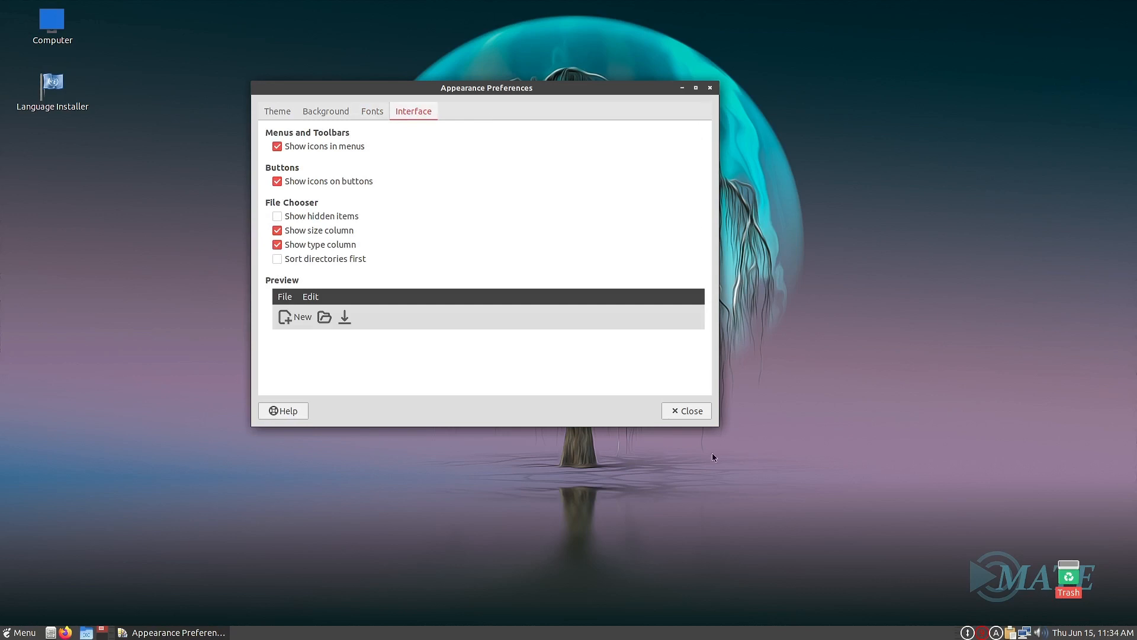
{"action": "key", "text": "alt+F4"}
Look through the full list of applications in the Preferences category of the system's application menu.
{"action": "left_click", "coordinate": [21, 632]}
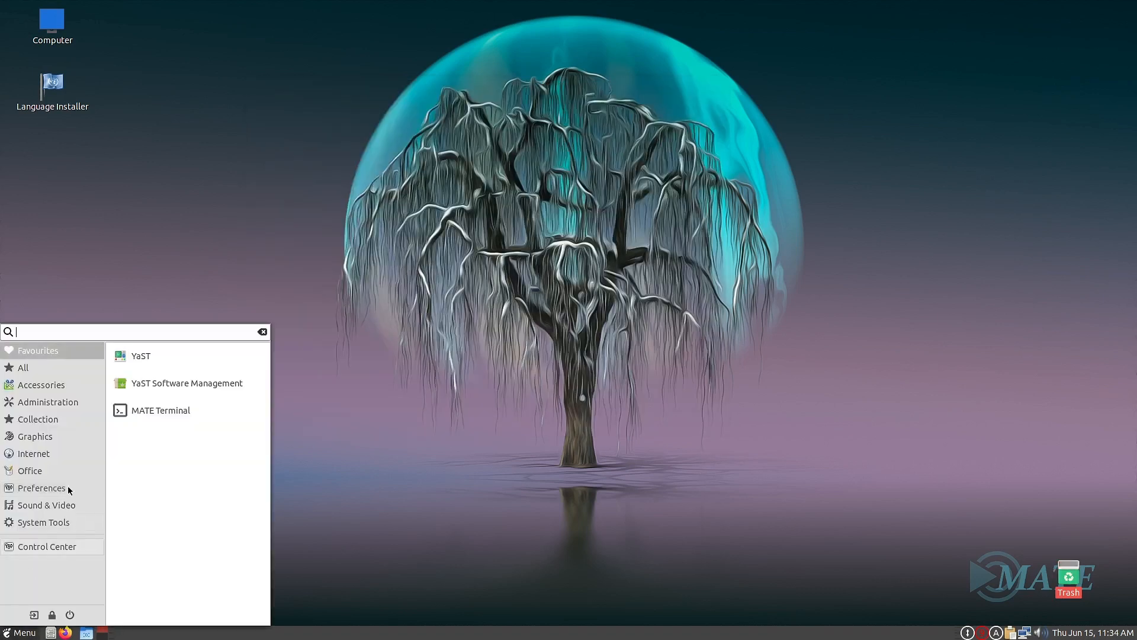
{"action": "left_click", "coordinate": [45, 488]}
{"action": "scroll", "coordinate": [190, 521], "scroll_direction": "down", "scroll_amount": 2}
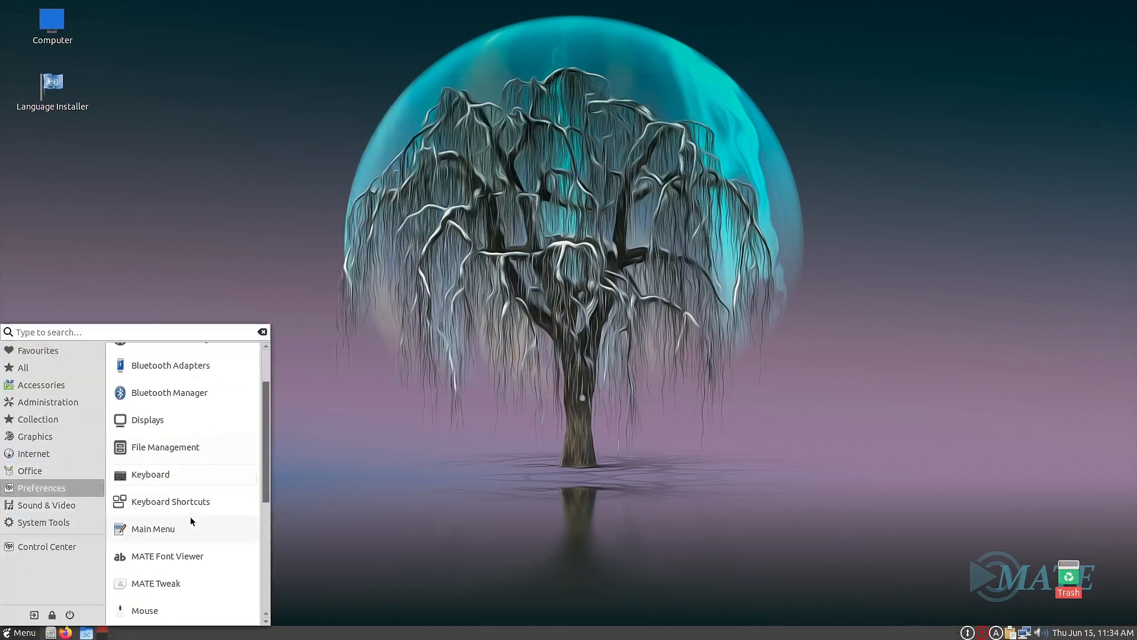
{"action": "scroll", "coordinate": [191, 520], "scroll_direction": "down", "scroll_amount": 1}
{"action": "scroll", "coordinate": [186, 552], "scroll_direction": "down", "scroll_amount": 3}
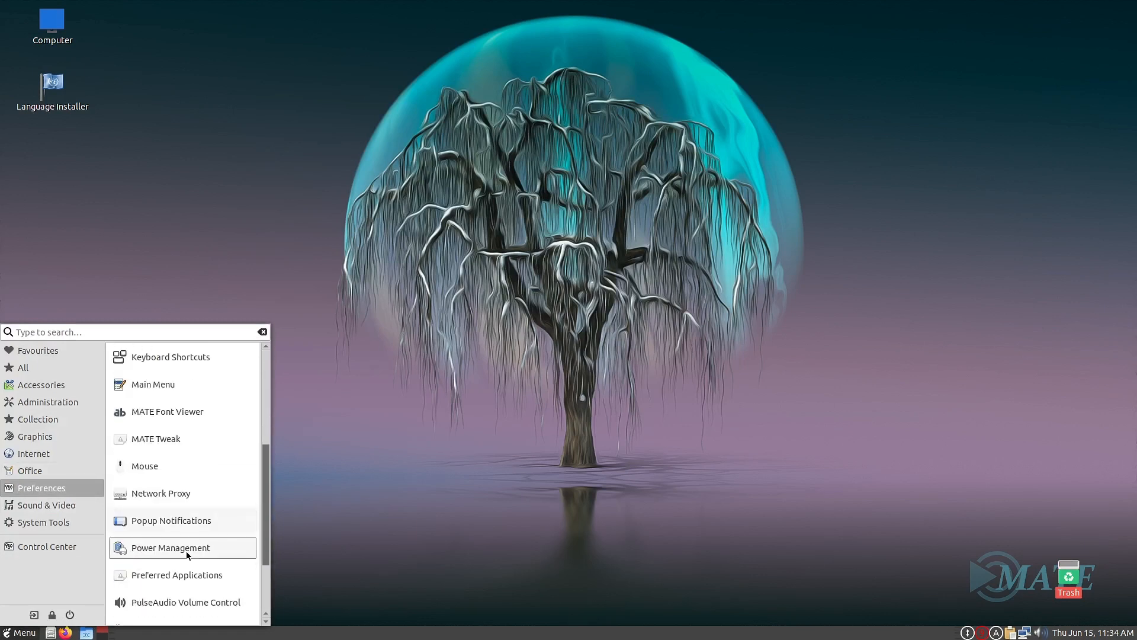
{"action": "scroll", "coordinate": [218, 535], "scroll_direction": "down", "scroll_amount": 1}
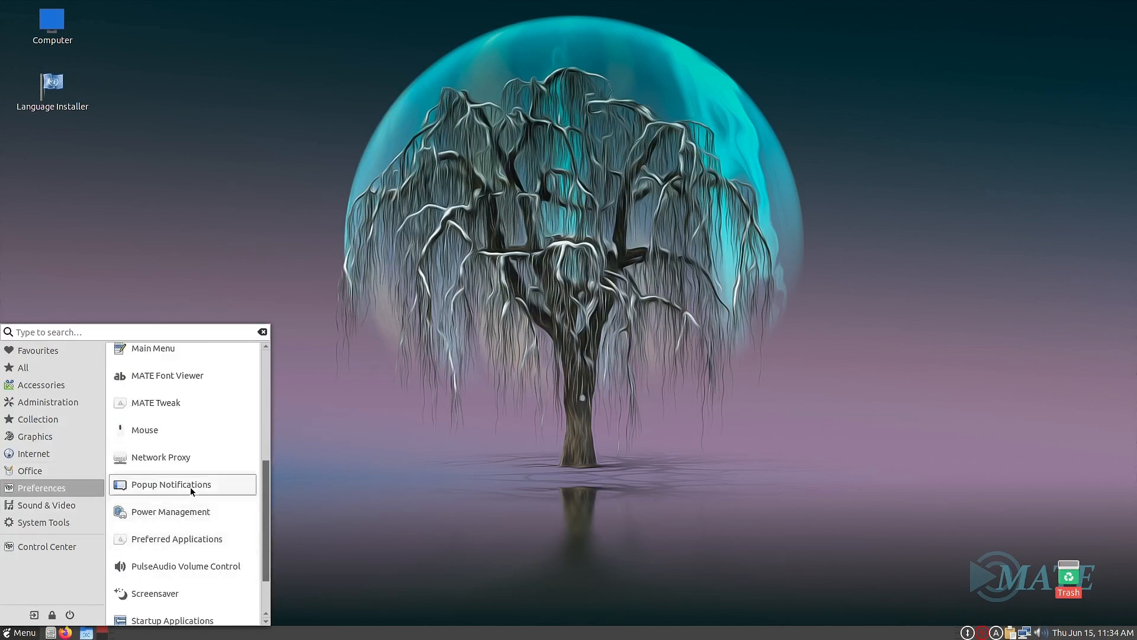
{"action": "scroll", "coordinate": [190, 586], "scroll_direction": "down", "scroll_amount": 2}
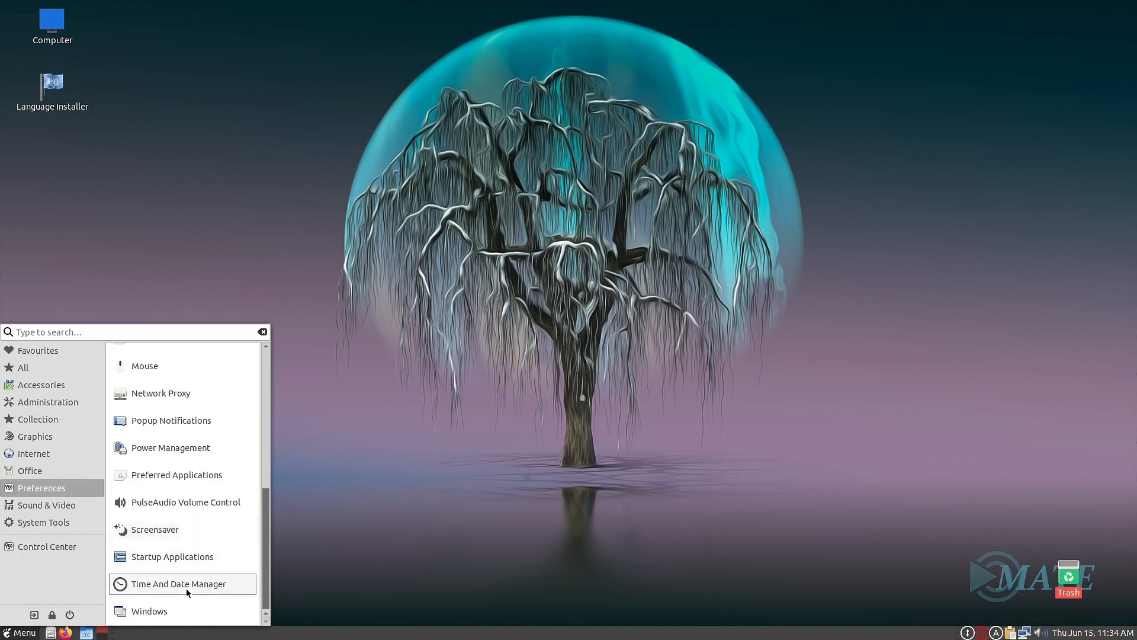
{"action": "scroll", "coordinate": [201, 543], "scroll_direction": "up", "scroll_amount": 2}
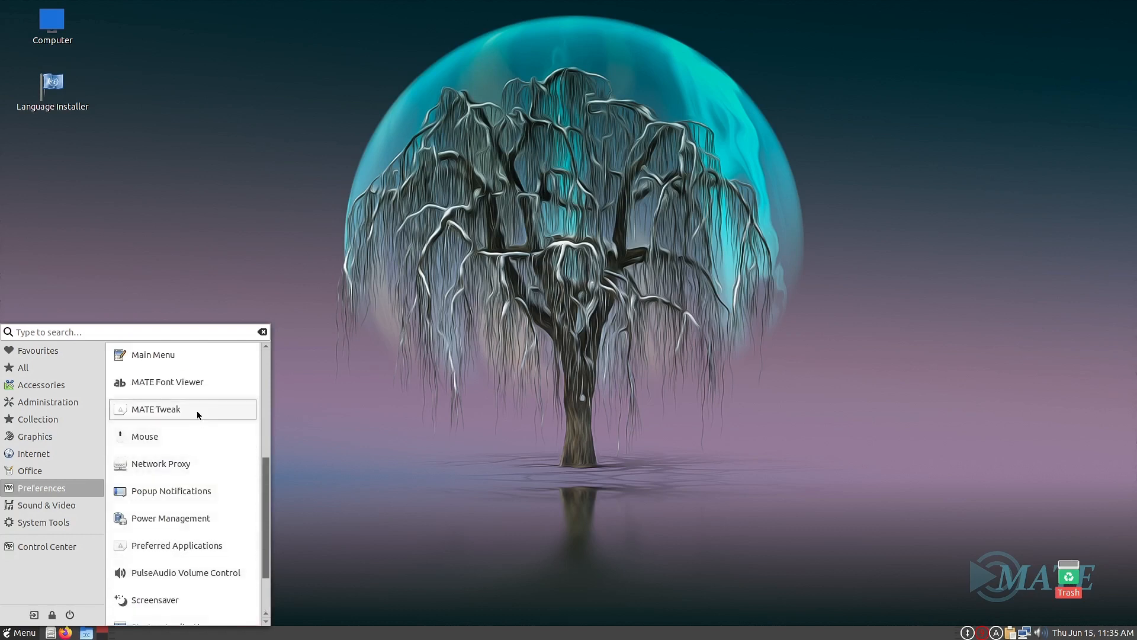
{"action": "scroll", "coordinate": [196, 410], "scroll_direction": "up", "scroll_amount": 3}
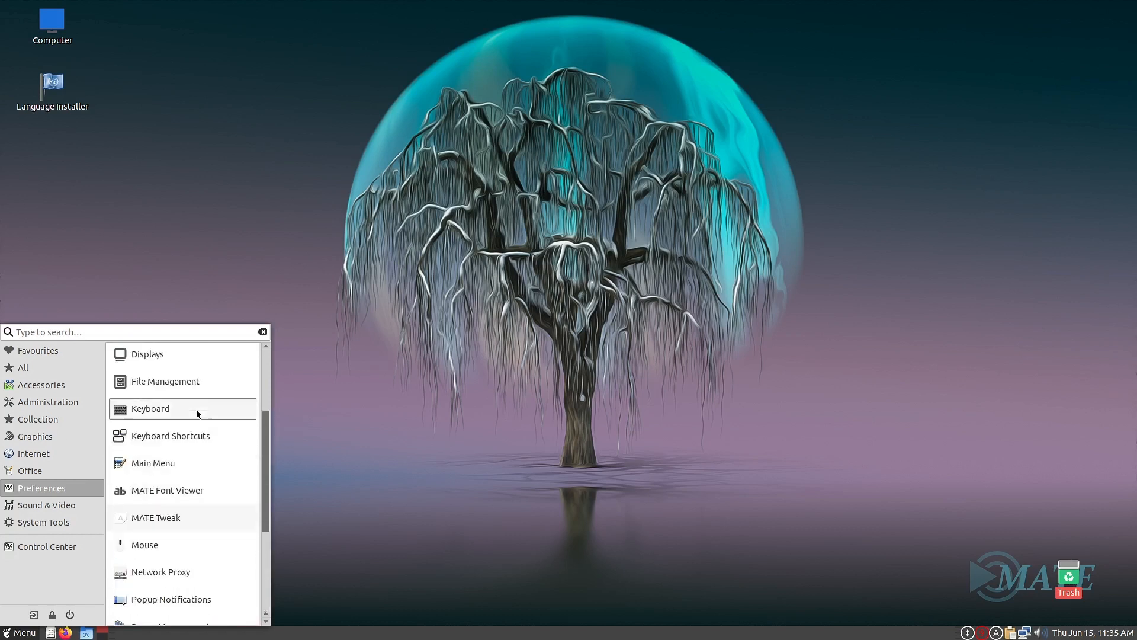
{"action": "scroll", "coordinate": [186, 382], "scroll_direction": "up", "scroll_amount": 2}
{"action": "scroll", "coordinate": [186, 386], "scroll_direction": "up", "scroll_amount": 2}
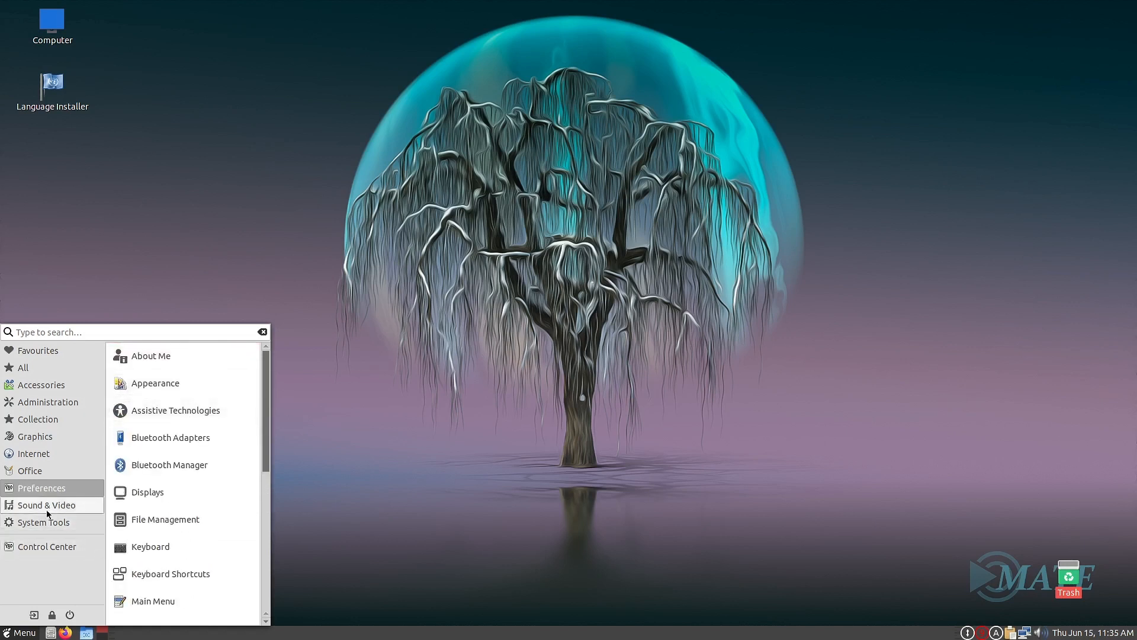
Open MATE System Monitor from the System Tools applications, review its resource usage and file systems, and close it.
{"action": "mouse_move", "coordinate": [39, 526]}
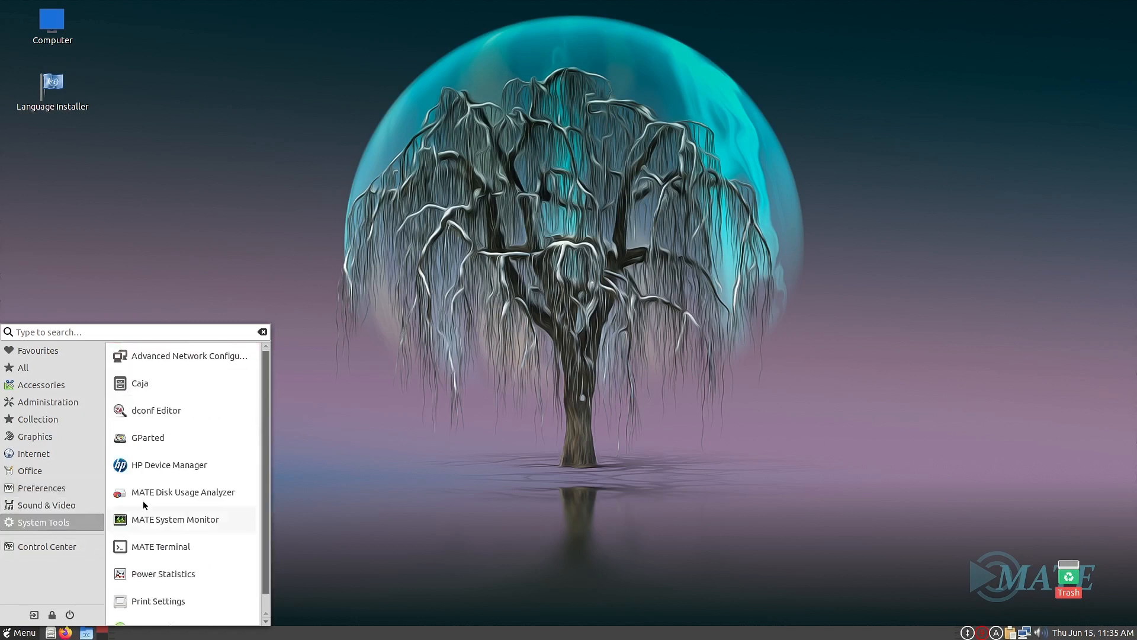
{"action": "left_click", "coordinate": [208, 521]}
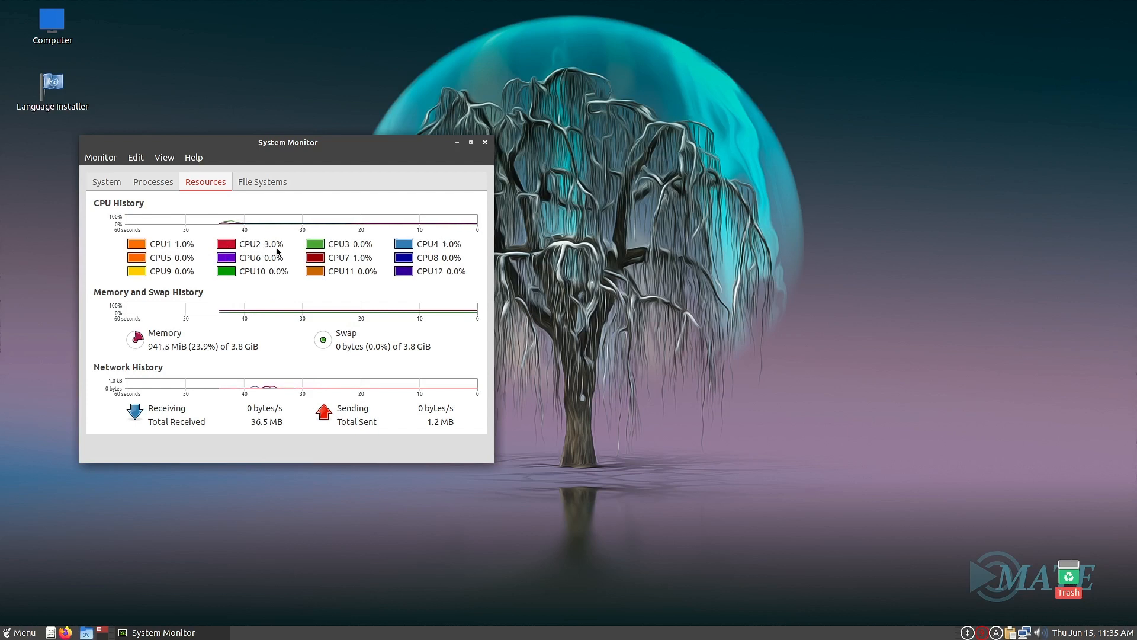
{"action": "left_click", "coordinate": [272, 184]}
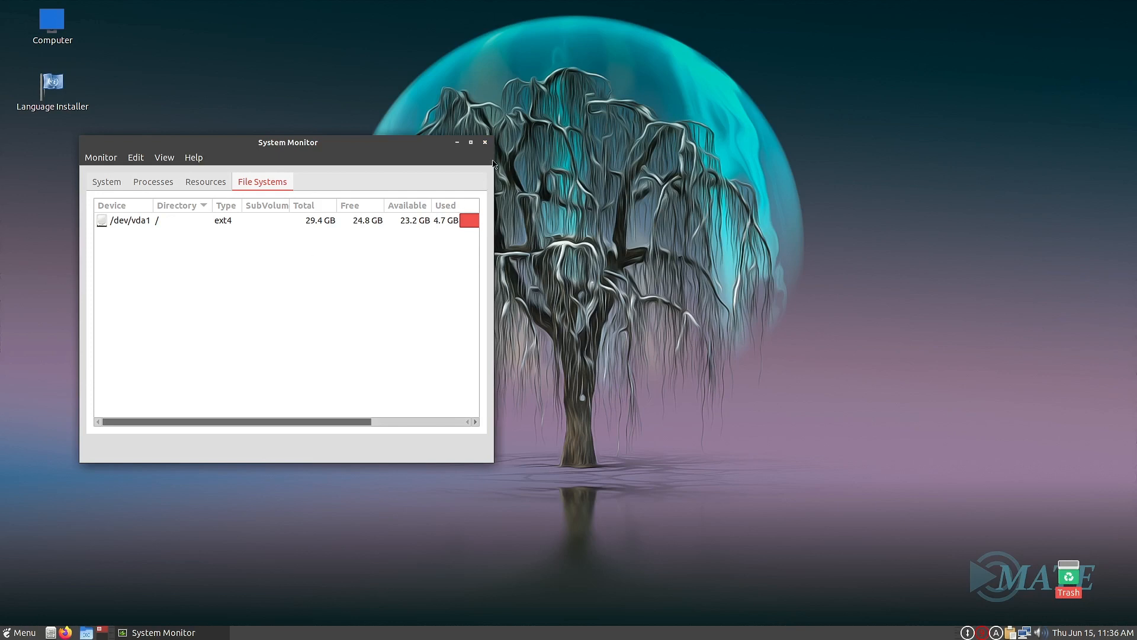
{"action": "left_click", "coordinate": [486, 143]}
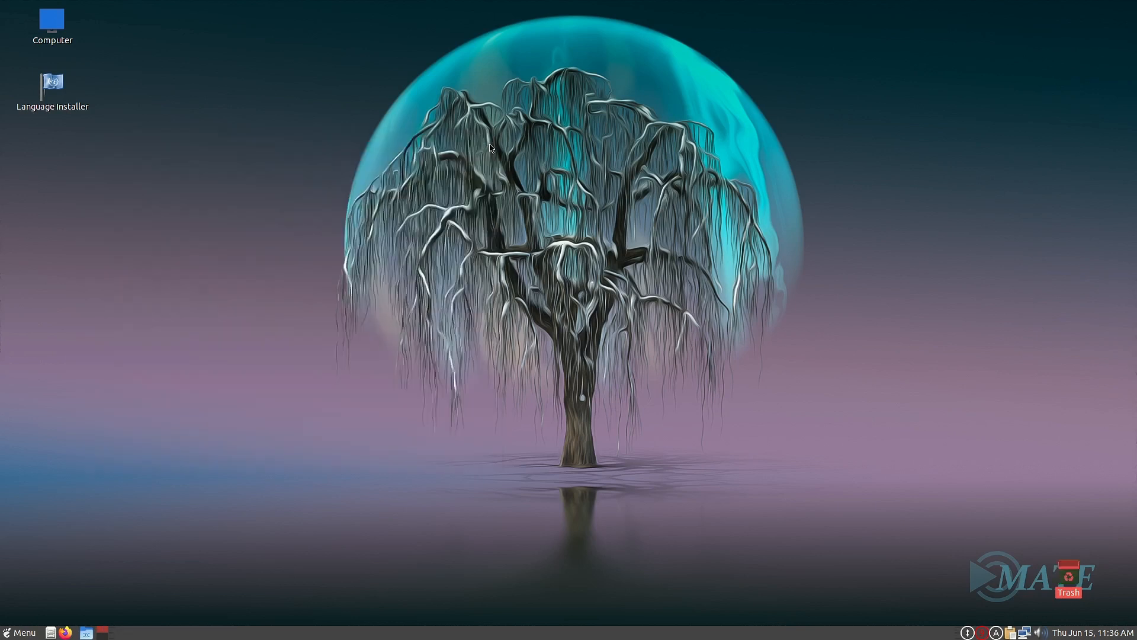
Open MATE Disk Usage Analyzer from the System Tools applications, review the filesystem usage overview, and close it.
{"action": "left_click", "coordinate": [10, 632]}
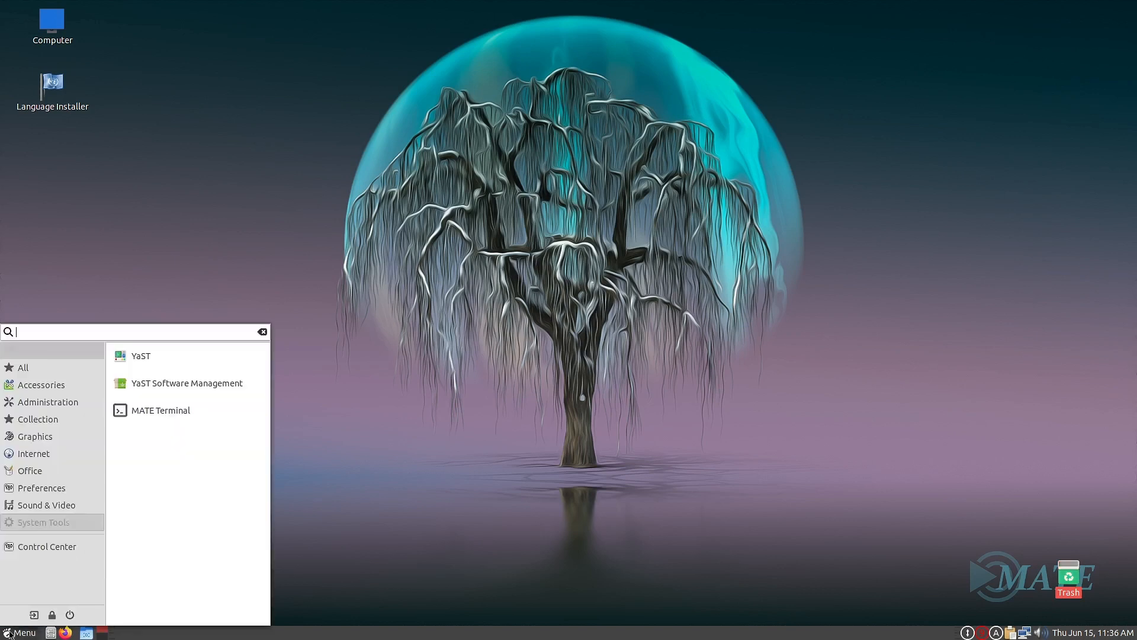
{"action": "left_click", "coordinate": [49, 524]}
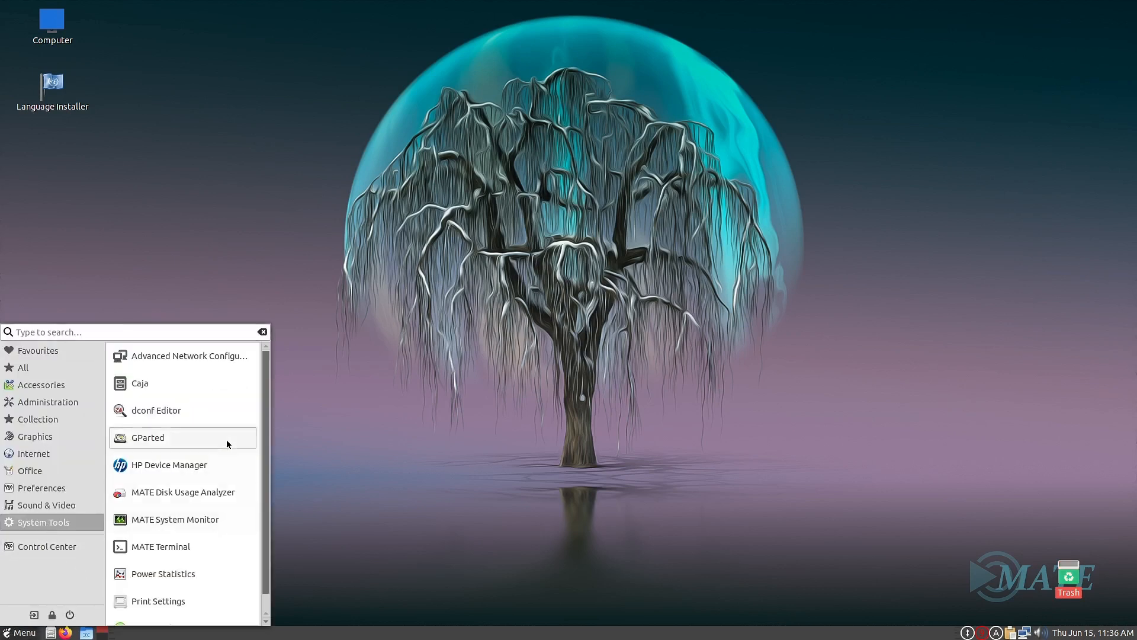
{"action": "scroll", "coordinate": [225, 421], "scroll_direction": "down", "scroll_amount": 1}
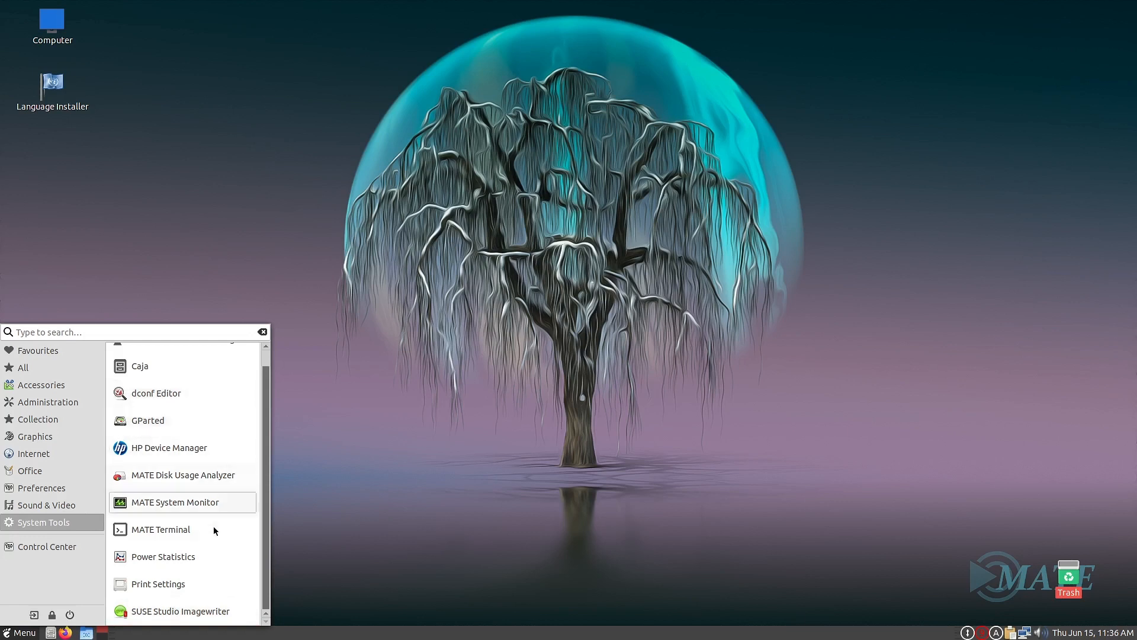
{"action": "left_click", "coordinate": [212, 476]}
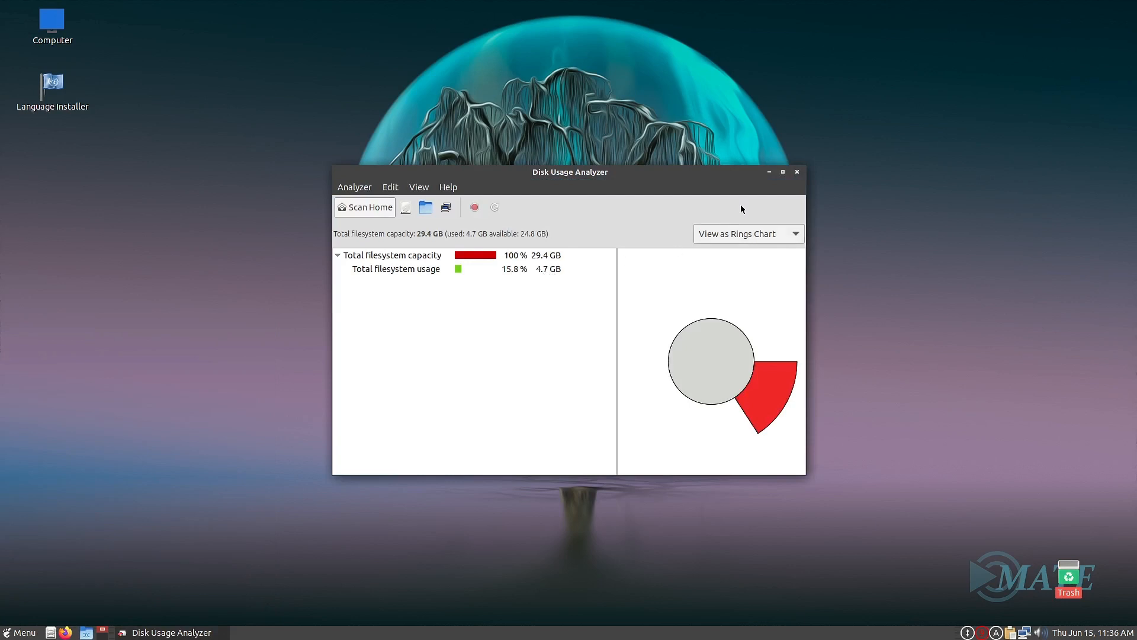
{"action": "left_click", "coordinate": [799, 173]}
Launch dconf Editor from the System Tools applications and accept its caution notice.
{"action": "left_click", "coordinate": [19, 632]}
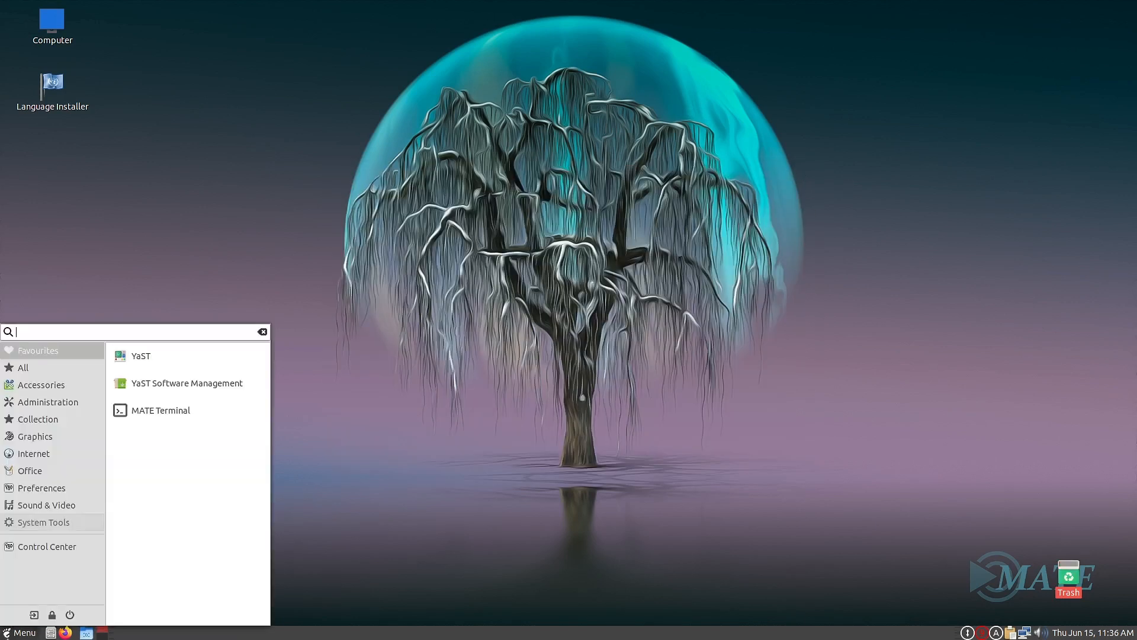
{"action": "left_click", "coordinate": [53, 527]}
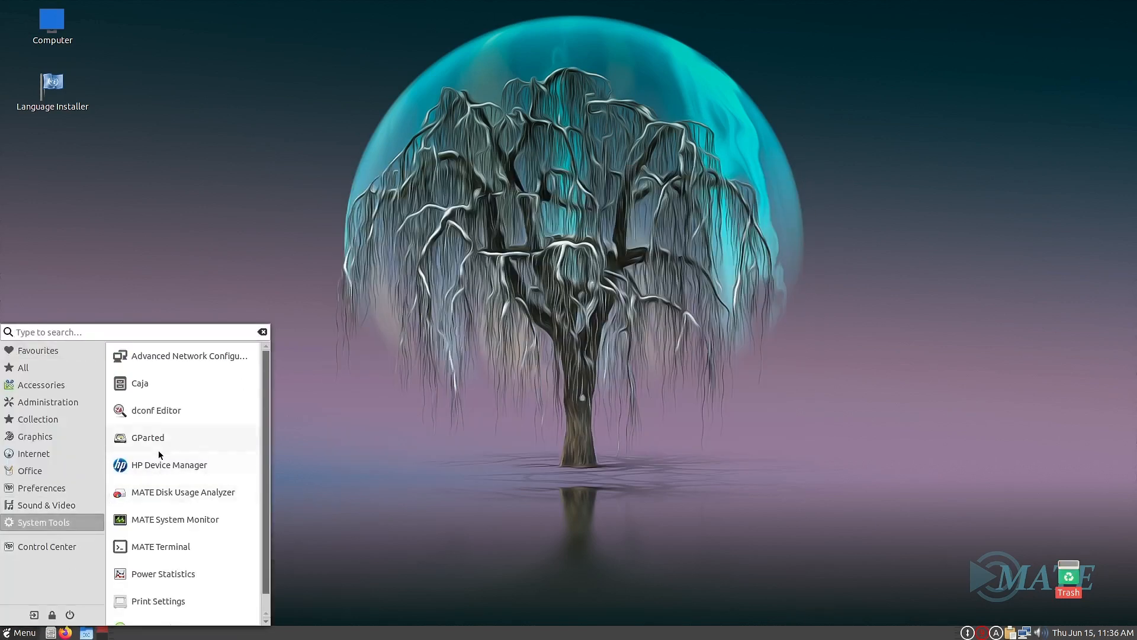
{"action": "scroll", "coordinate": [158, 450], "scroll_direction": "down", "scroll_amount": 1}
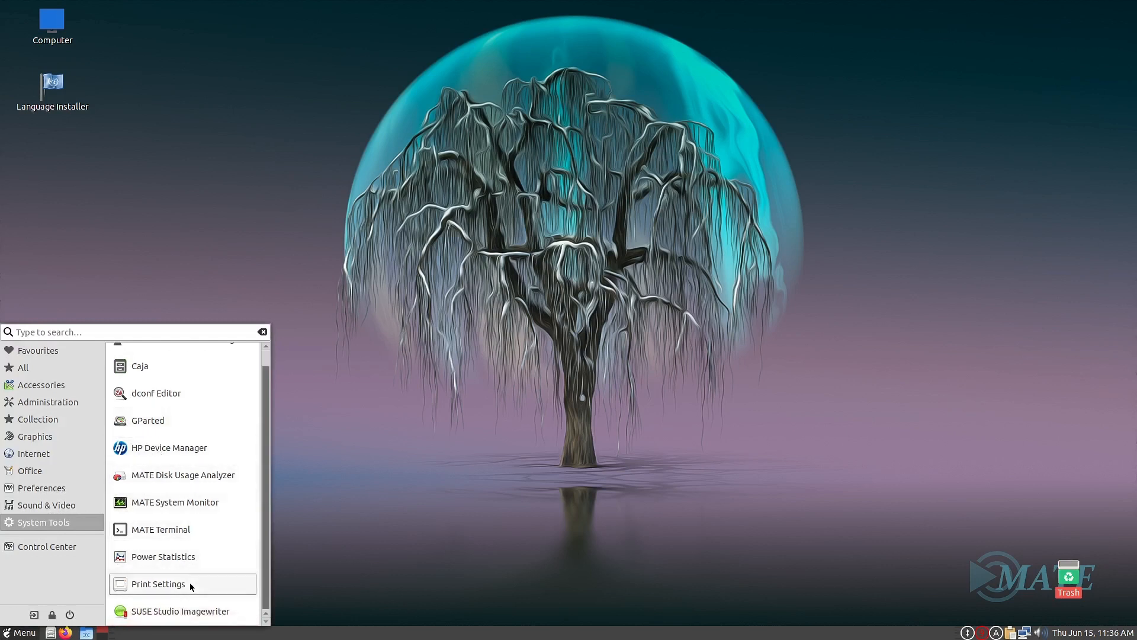
{"action": "left_click", "coordinate": [159, 395]}
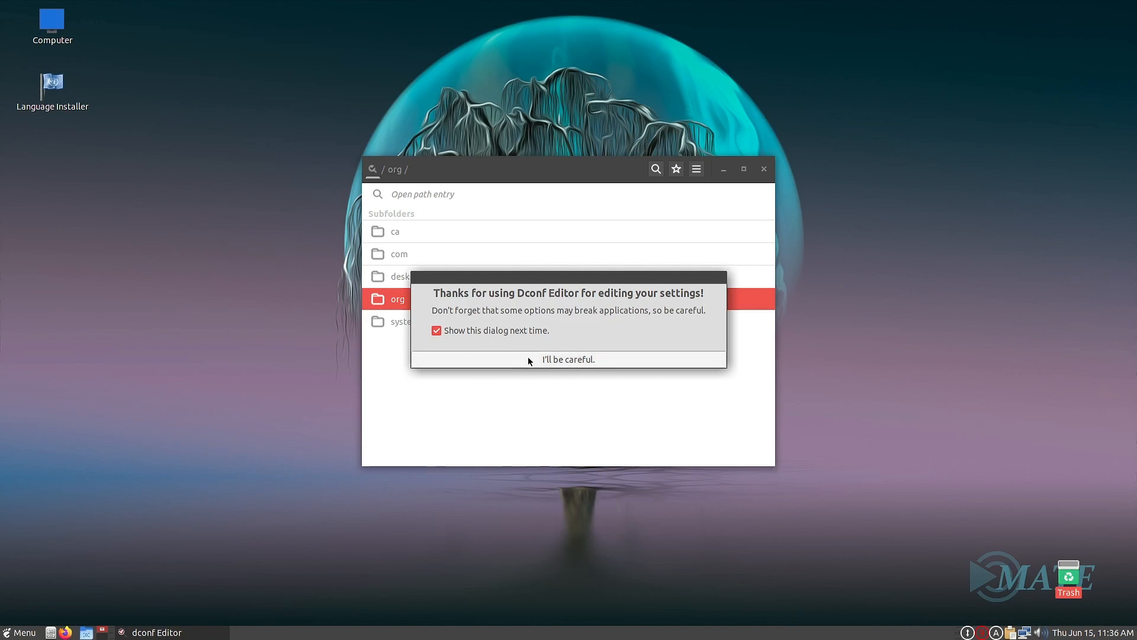
{"action": "left_click", "coordinate": [529, 358]}
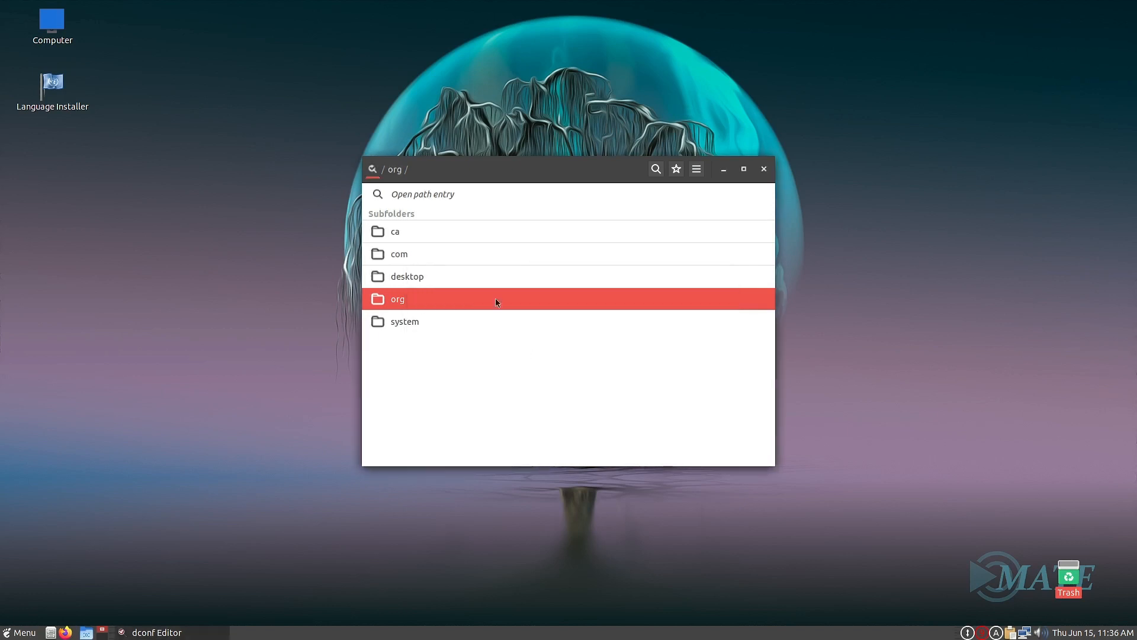
Browse to the ca/desrt/dconf-editor folder, look through its keys, and close dconf Editor.
{"action": "left_click", "coordinate": [403, 234]}
{"action": "left_click", "coordinate": [425, 239]}
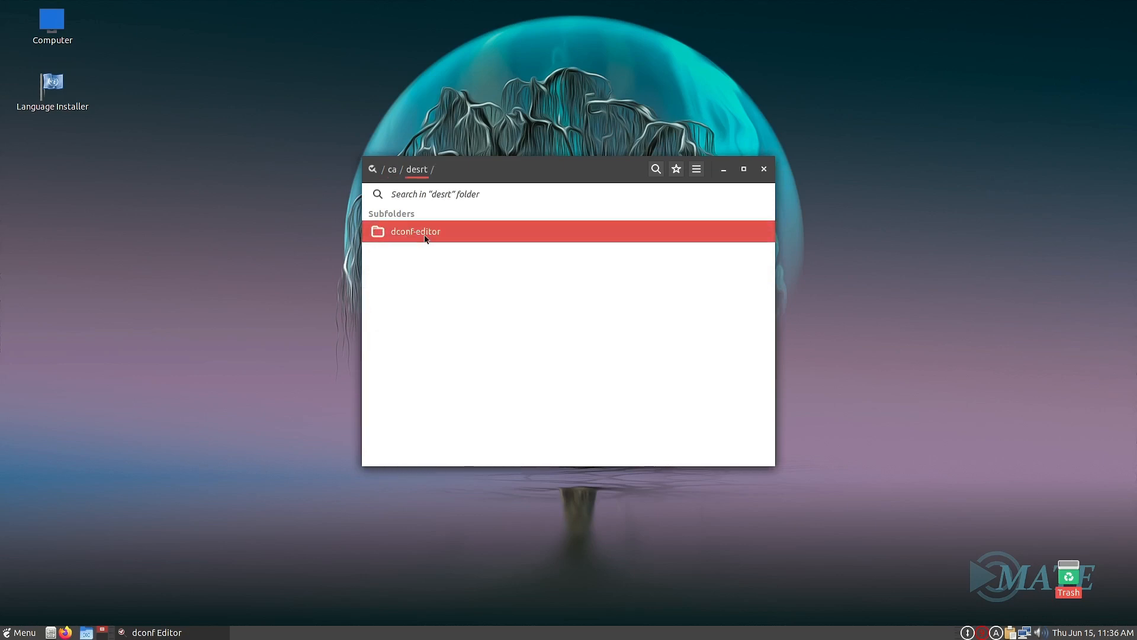
{"action": "left_click", "coordinate": [427, 232]}
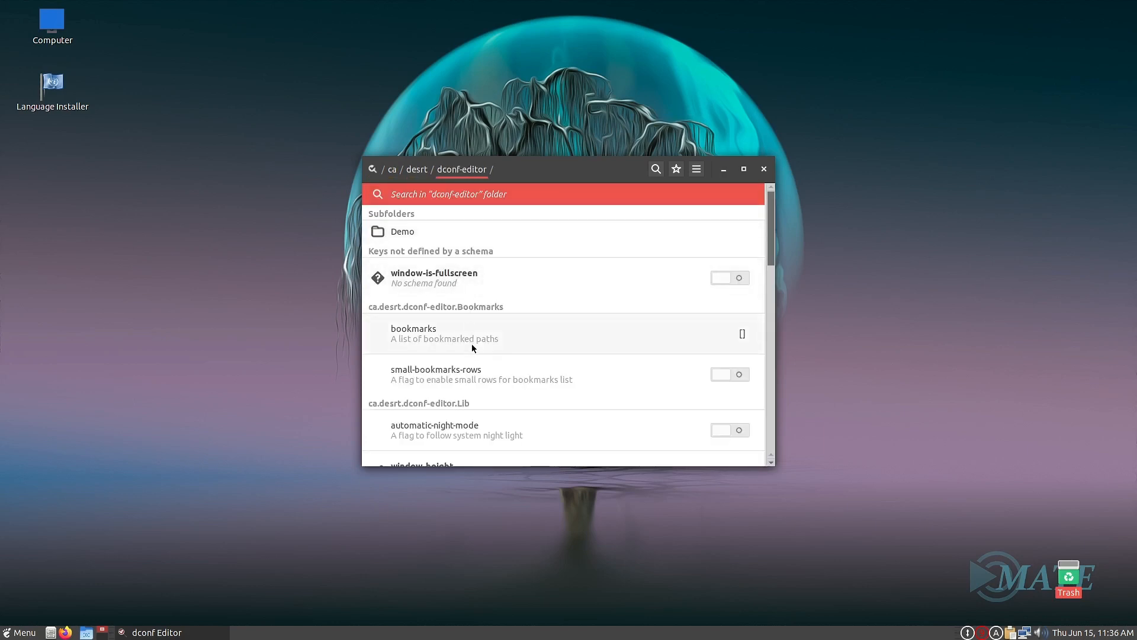
{"action": "scroll", "coordinate": [457, 397], "scroll_direction": "down", "scroll_amount": 1}
{"action": "scroll", "coordinate": [457, 398], "scroll_direction": "down", "scroll_amount": 15}
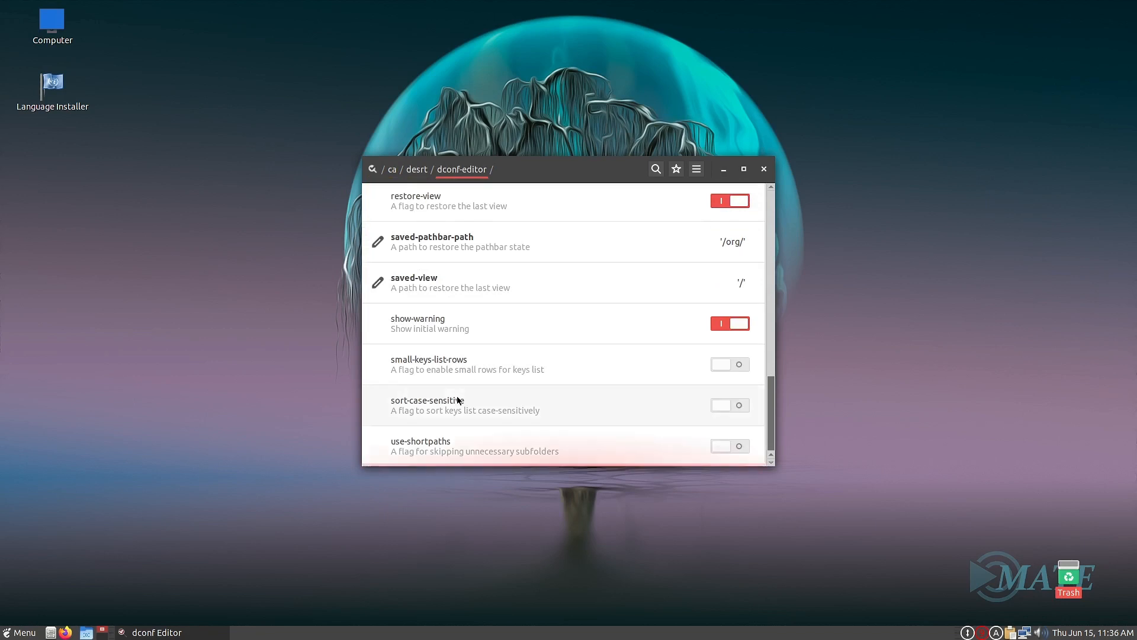
{"action": "scroll", "coordinate": [474, 396], "scroll_direction": "up", "scroll_amount": 12}
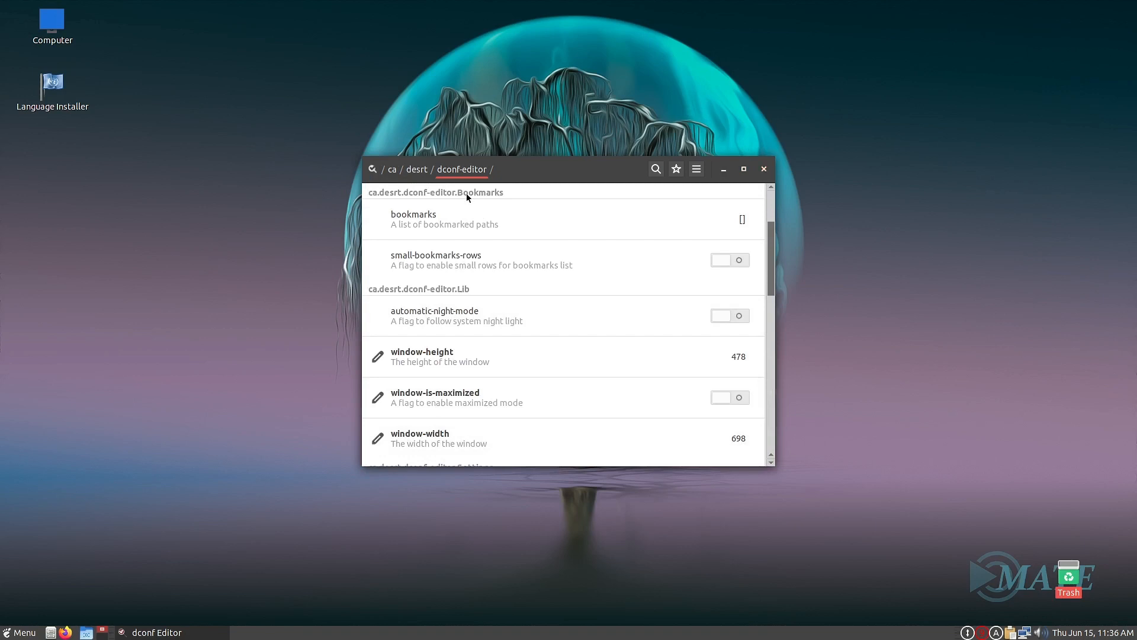
{"action": "left_click", "coordinate": [766, 172]}
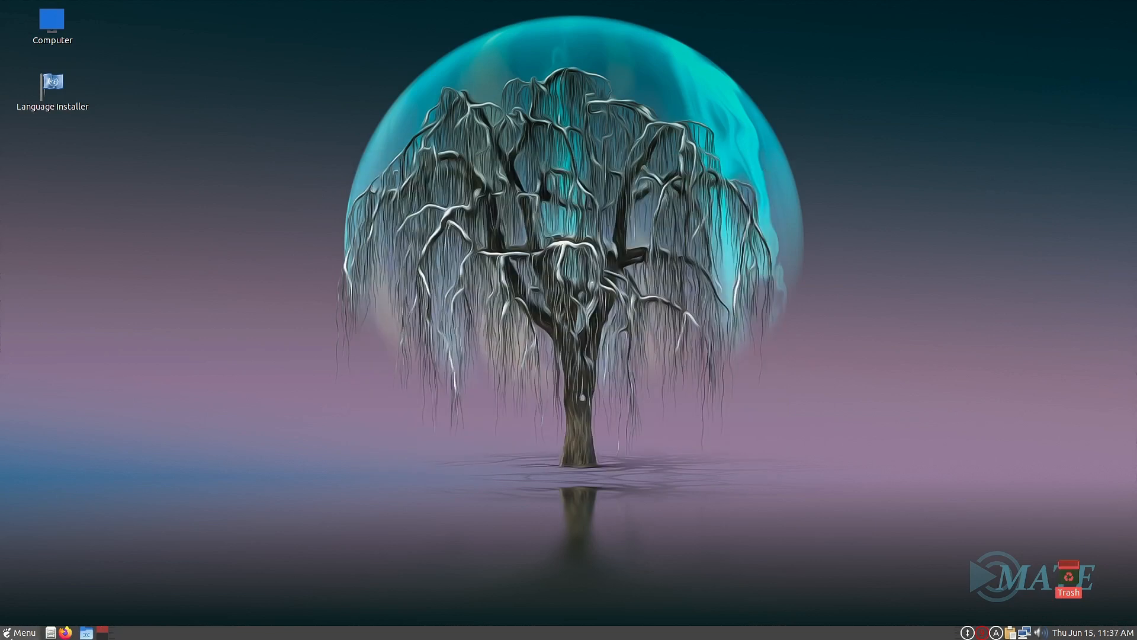
Launch YaST from the favourite applications, authenticate with the root password, and maximize the YaST Control Center window.
{"action": "left_click", "coordinate": [22, 633]}
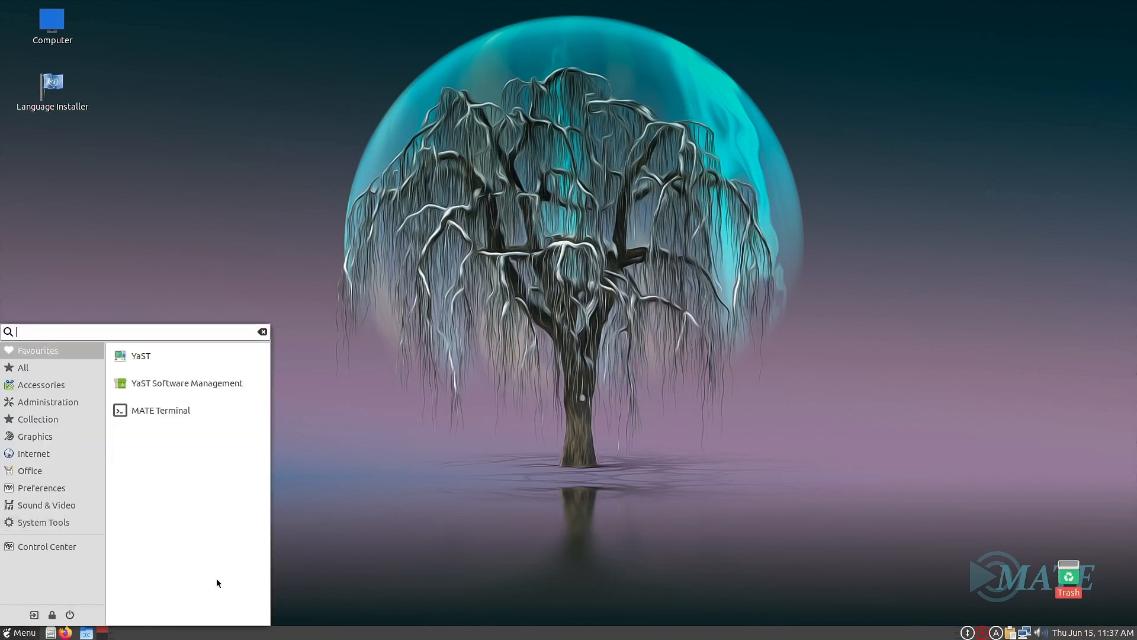
{"action": "left_click", "coordinate": [175, 357]}
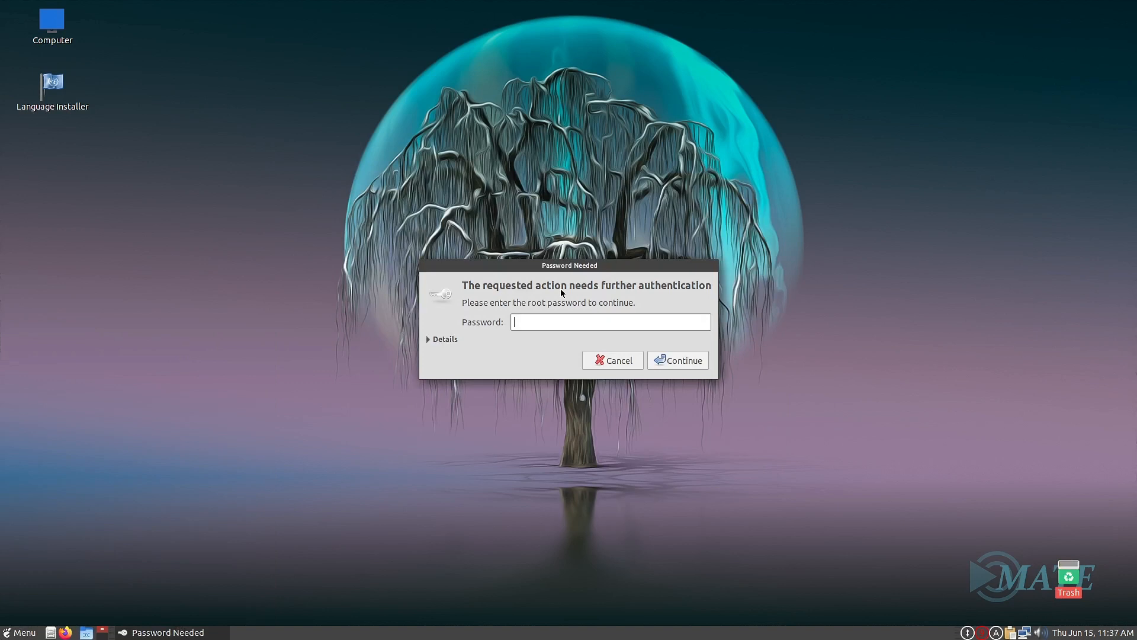
{"action": "type", "text": "******"}
{"action": "key", "text": "Return"}
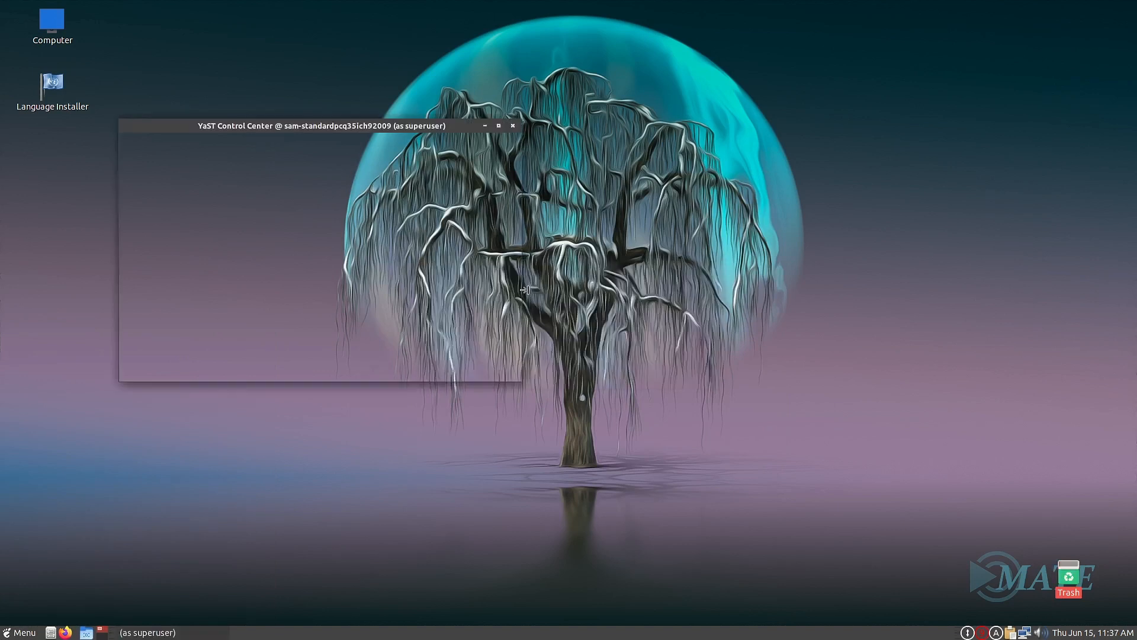
{"action": "double_click", "coordinate": [263, 125]}
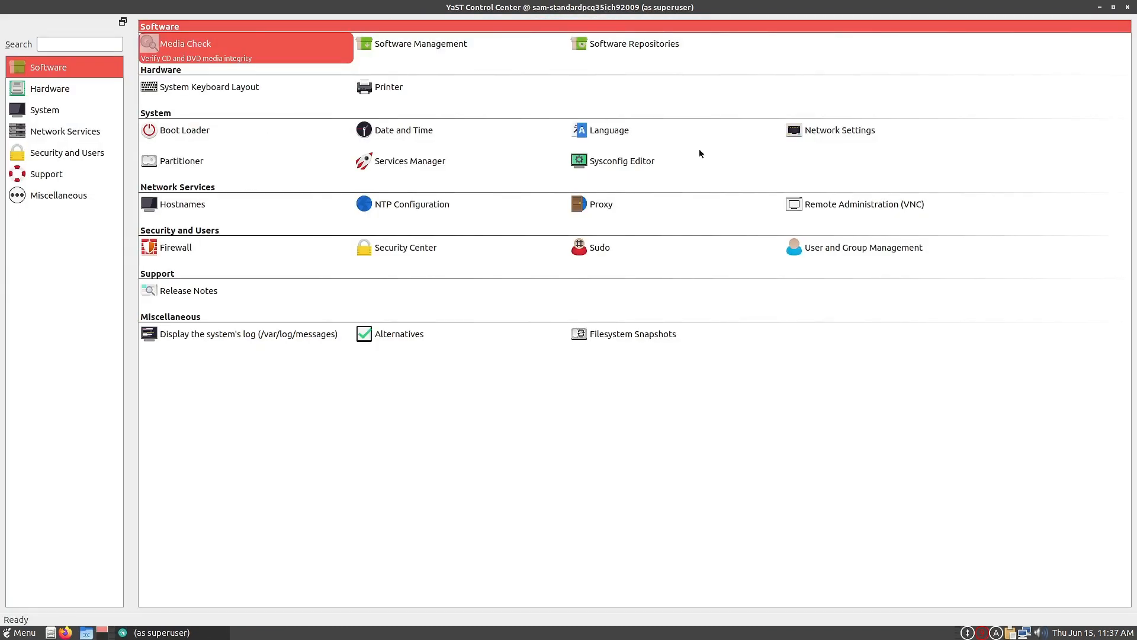
Open YaST's Security Center, reposition its window, and examine the full Security Overview and the predefined security configurations.
{"action": "left_click", "coordinate": [417, 251]}
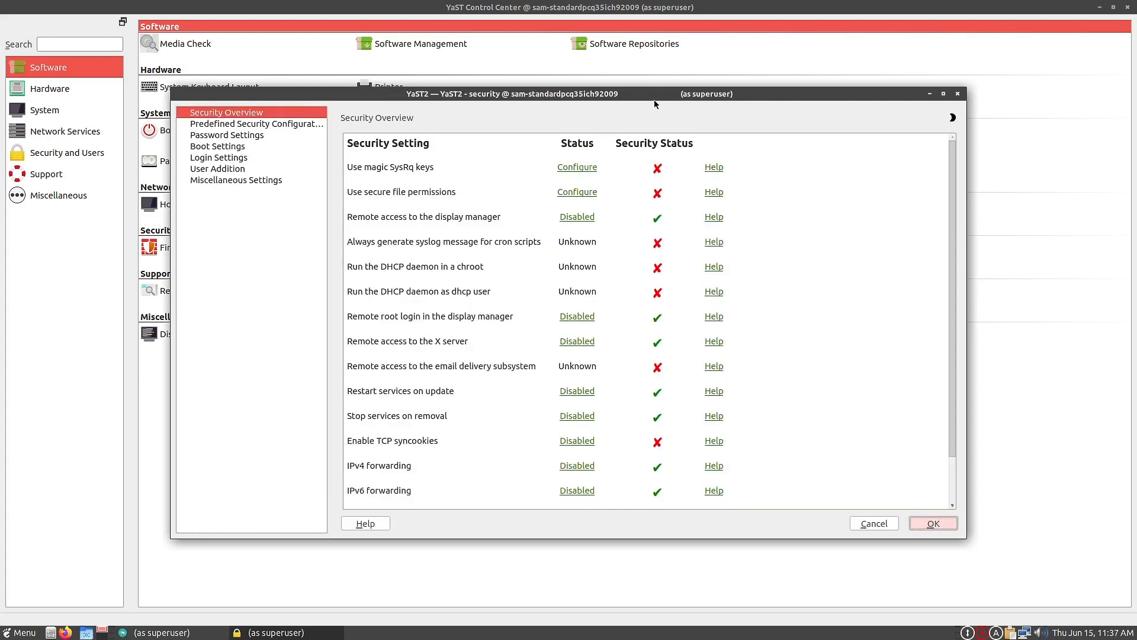
{"action": "left_click_drag", "start_coordinate": [656, 98], "coordinate": [693, 171]}
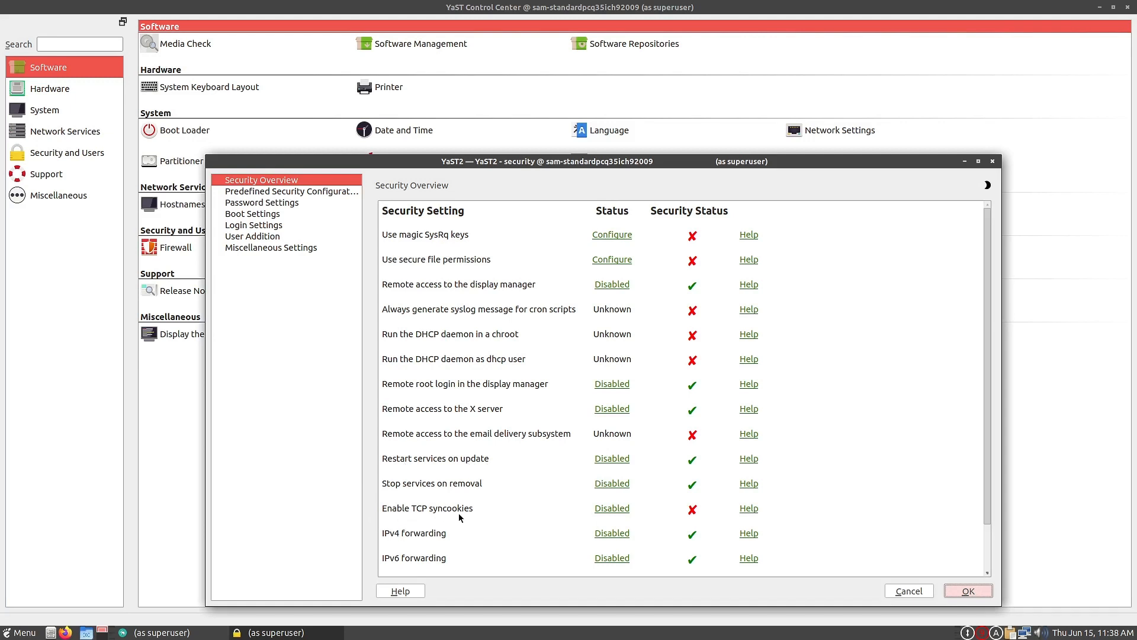
{"action": "scroll", "coordinate": [459, 517], "scroll_direction": "down", "scroll_amount": 1}
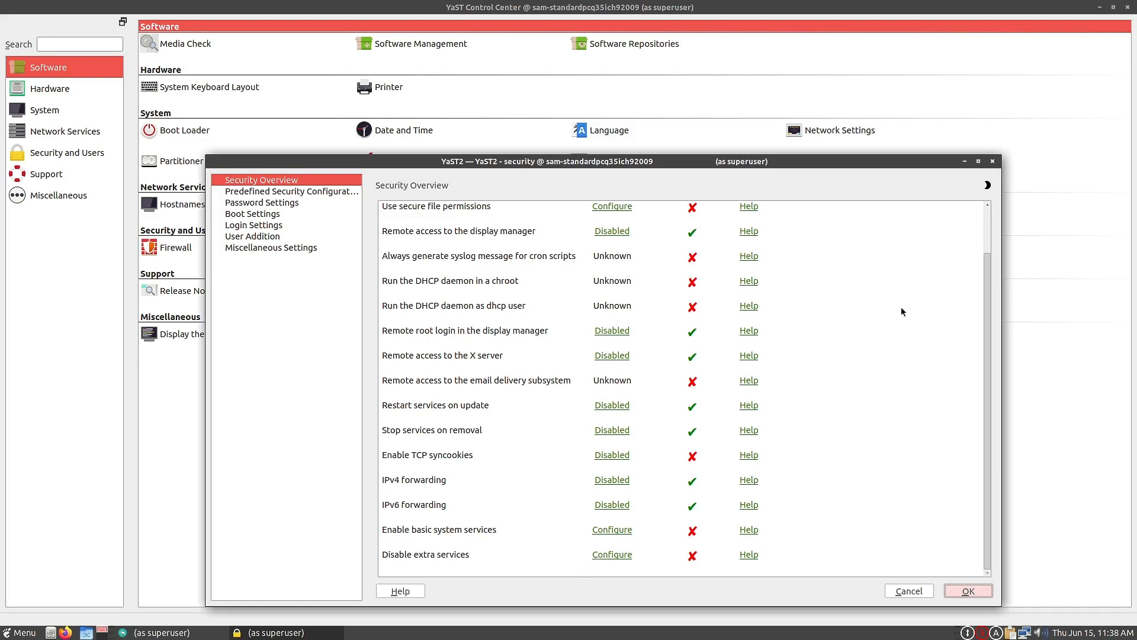
{"action": "scroll", "coordinate": [981, 256], "scroll_direction": "up", "scroll_amount": 2}
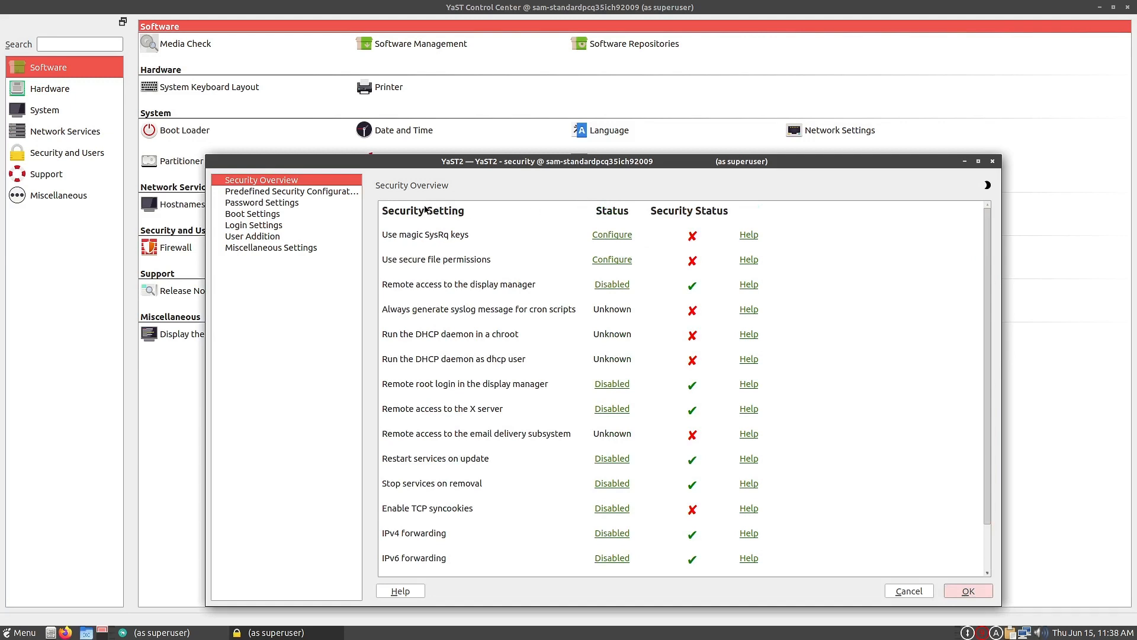
{"action": "left_click", "coordinate": [275, 192]}
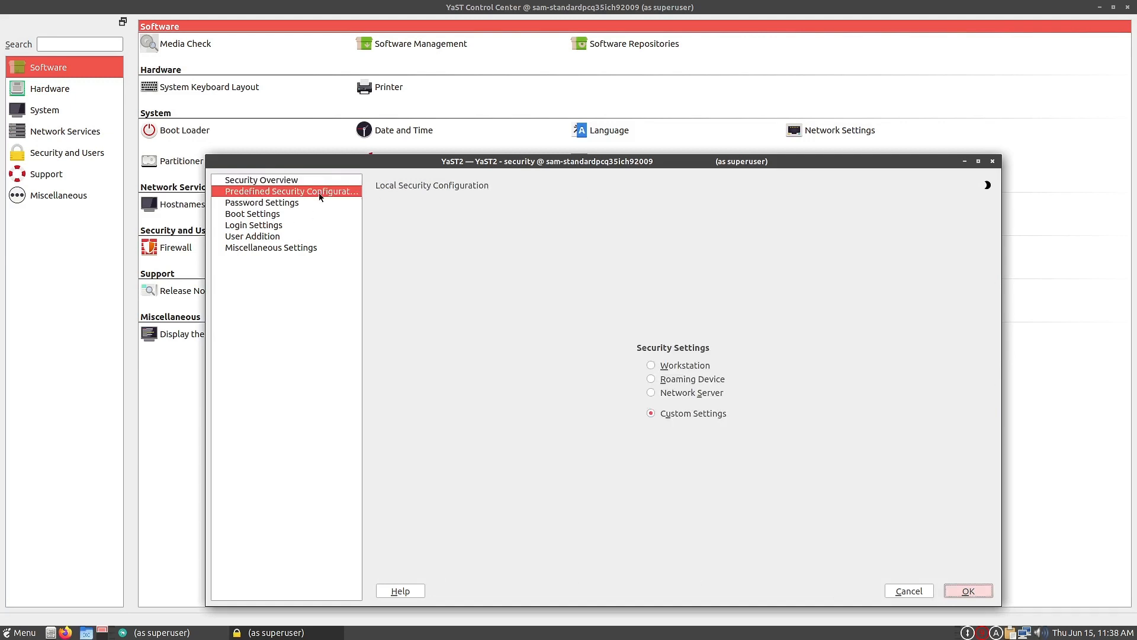
In Password Settings, set the days before password expires warning to 100 and check the available password encryption methods.
{"action": "left_click", "coordinate": [261, 205]}
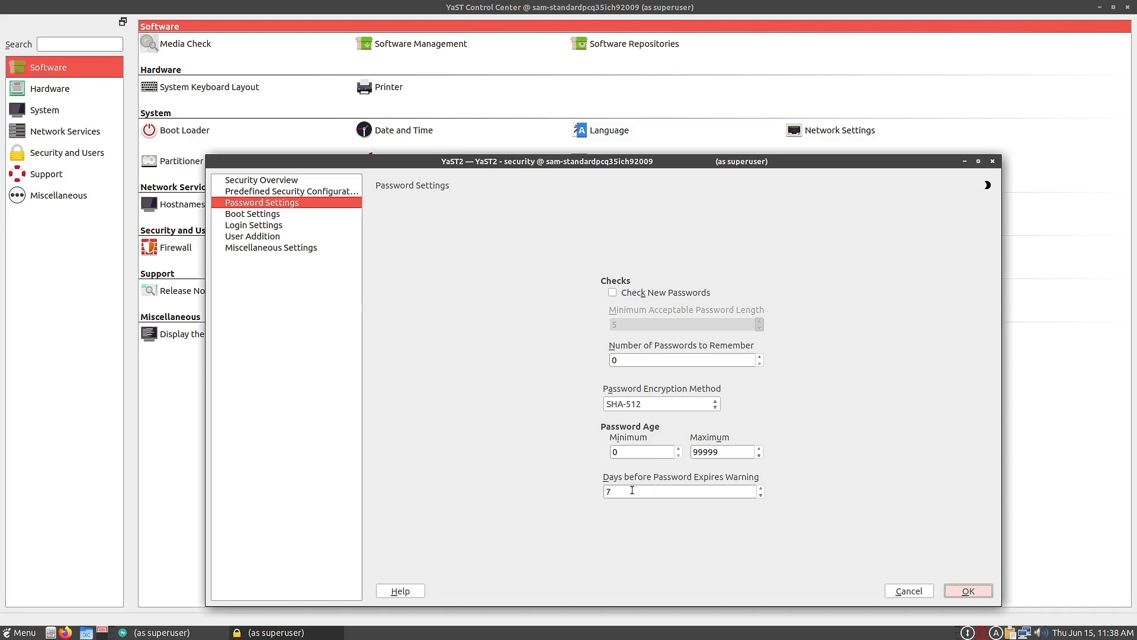
{"action": "left_click", "coordinate": [697, 495]}
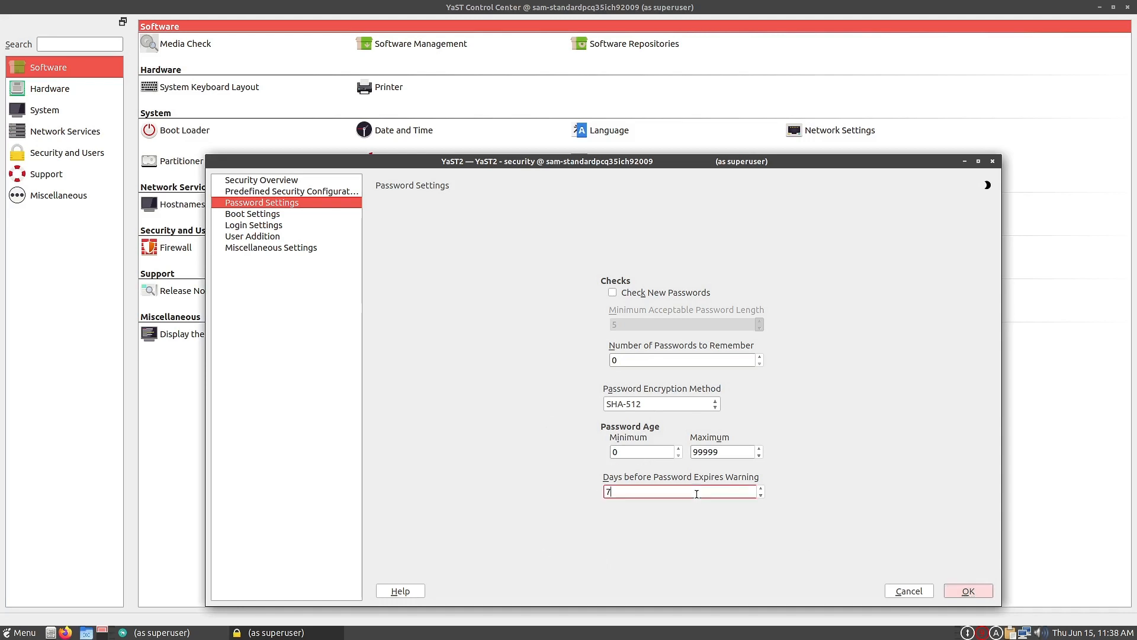
{"action": "left_click", "coordinate": [760, 496]}
{"action": "type", "text": "100"}
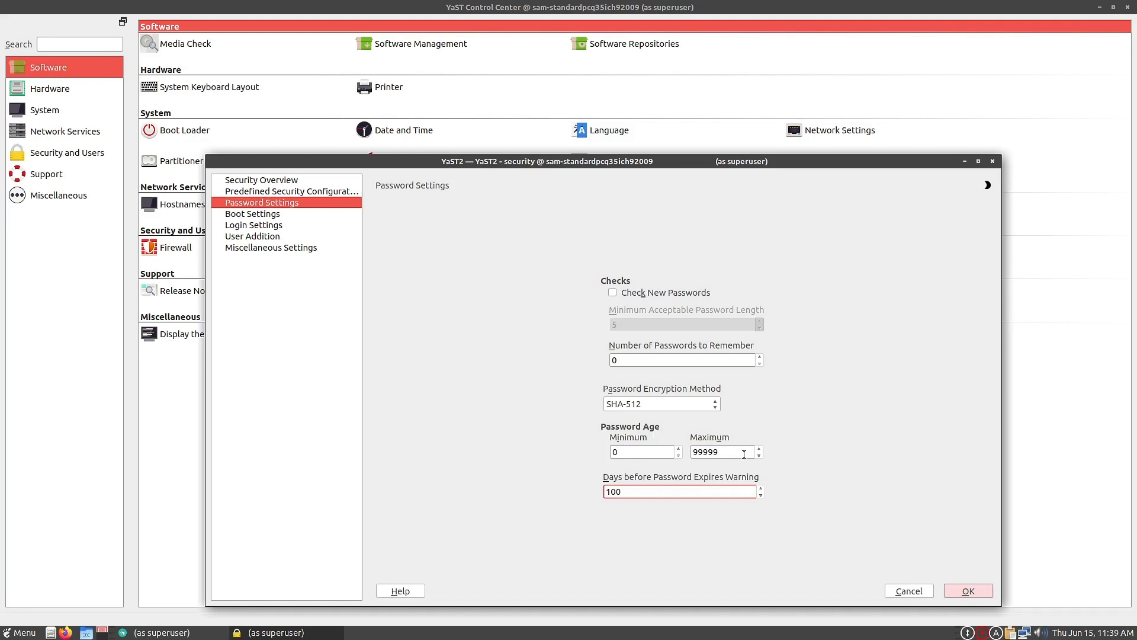
{"action": "left_click", "coordinate": [646, 405]}
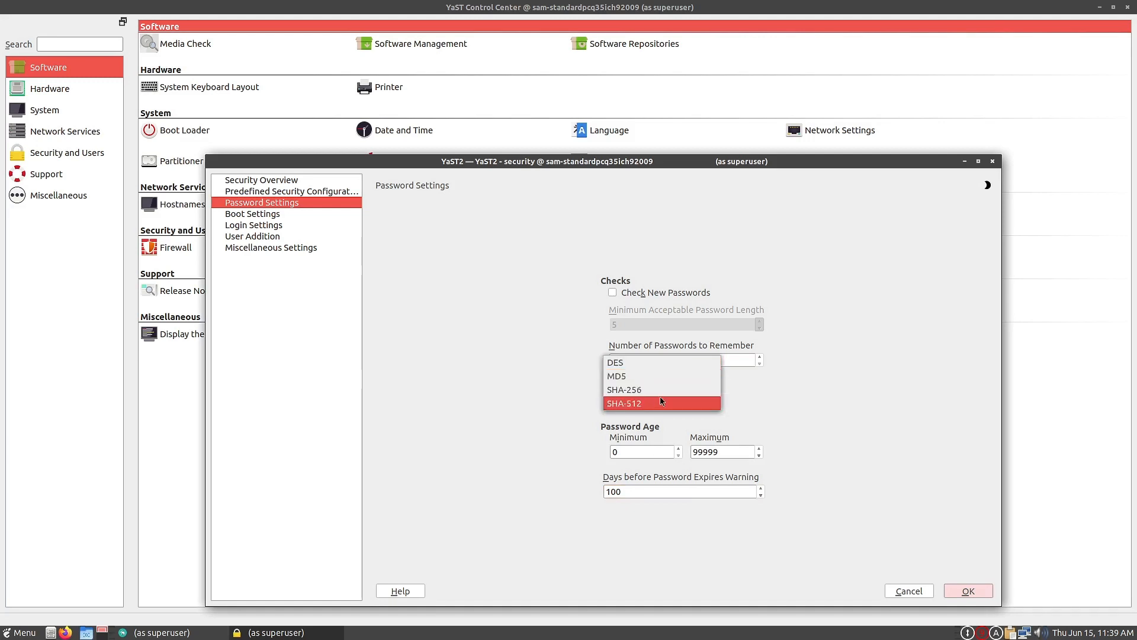
{"action": "left_click", "coordinate": [814, 418]}
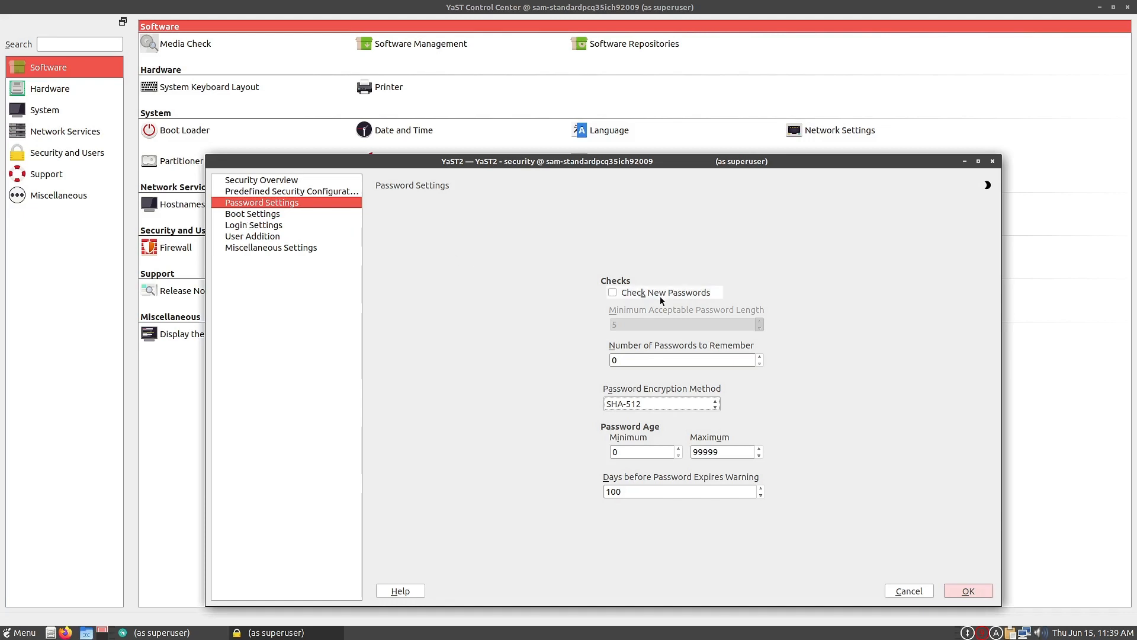
Show the Boot Settings and check the available choices for the interpretation of Ctrl + Alt + Del.
{"action": "left_click", "coordinate": [277, 214]}
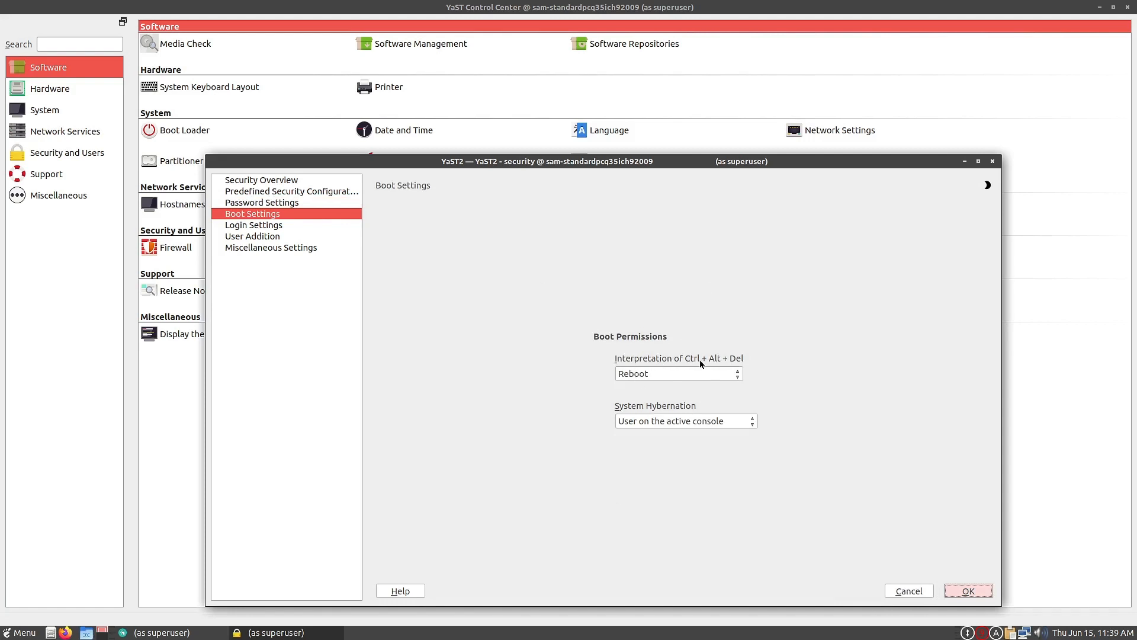
{"action": "left_click", "coordinate": [689, 380]}
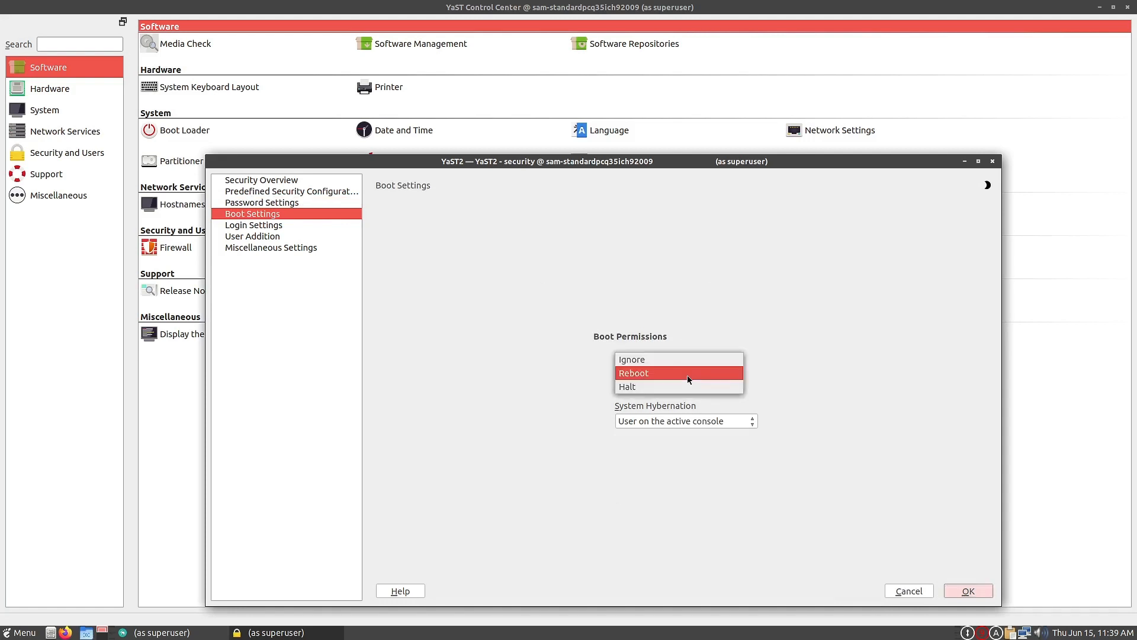
{"action": "left_click", "coordinate": [777, 329]}
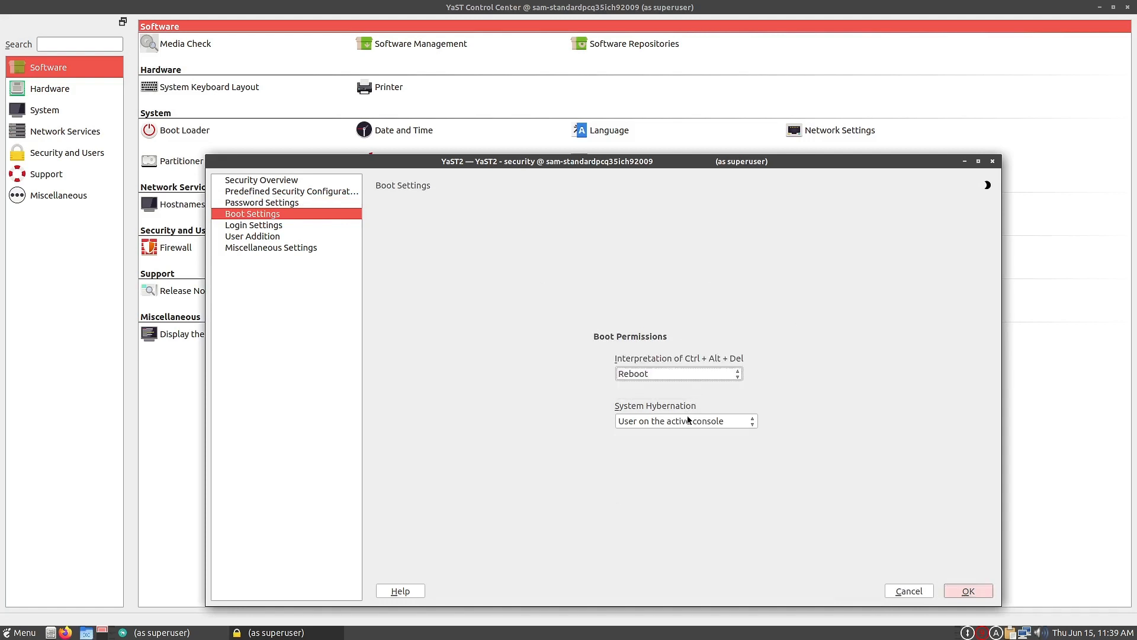
Check the System Hybernation choices in Boot Settings, and review the Login Settings and User Addition pages.
{"action": "left_click", "coordinate": [688, 421]}
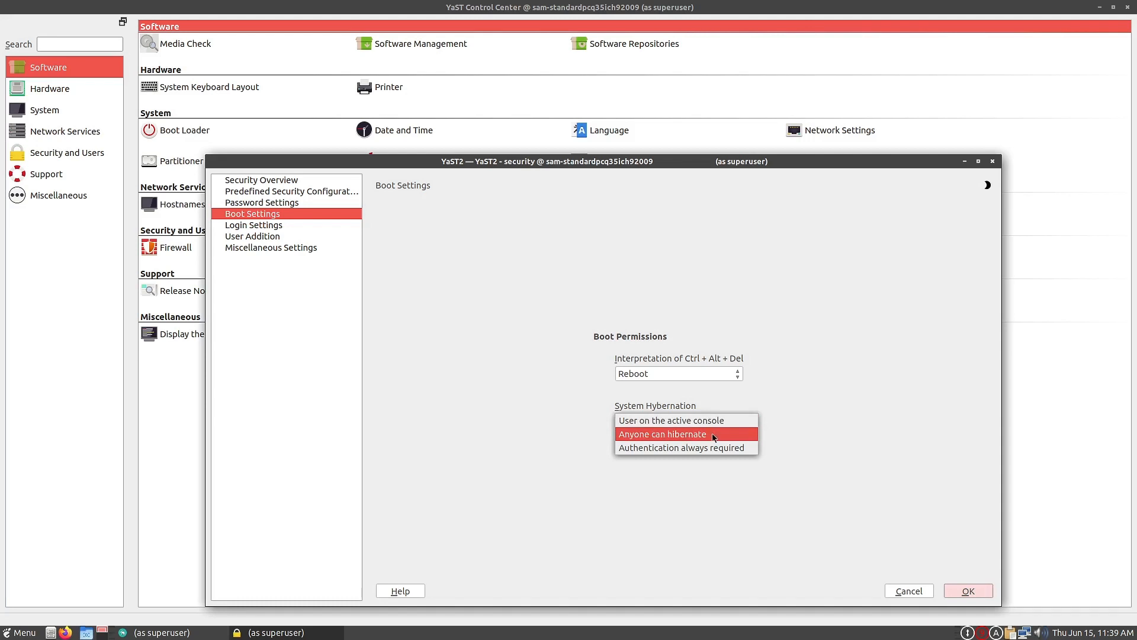
{"action": "left_click", "coordinate": [474, 409]}
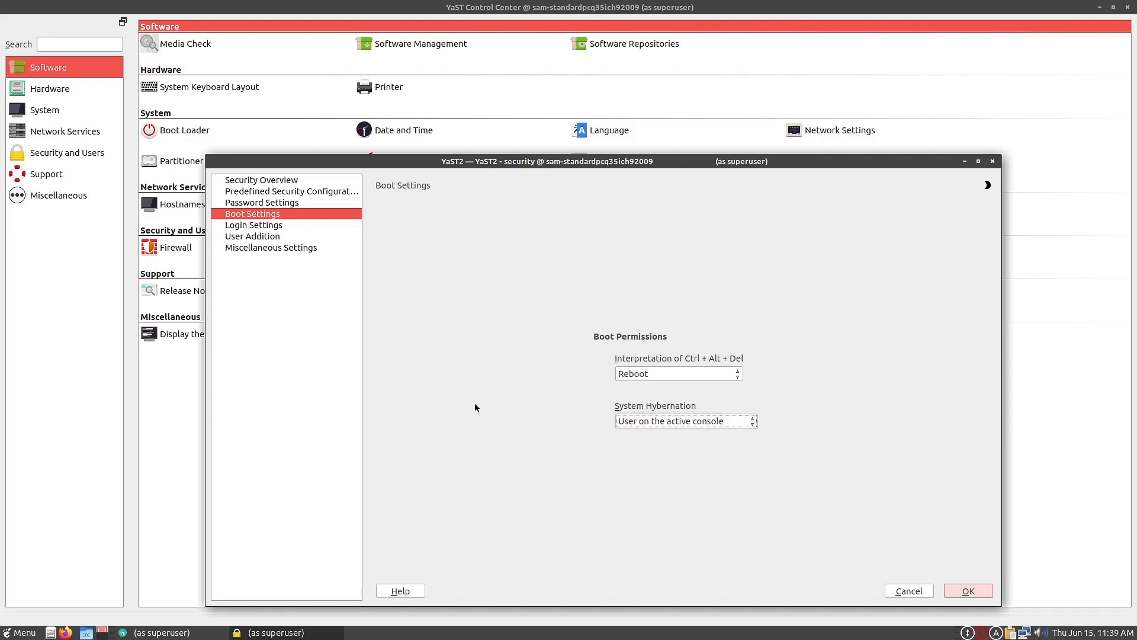
{"action": "left_click", "coordinate": [266, 230]}
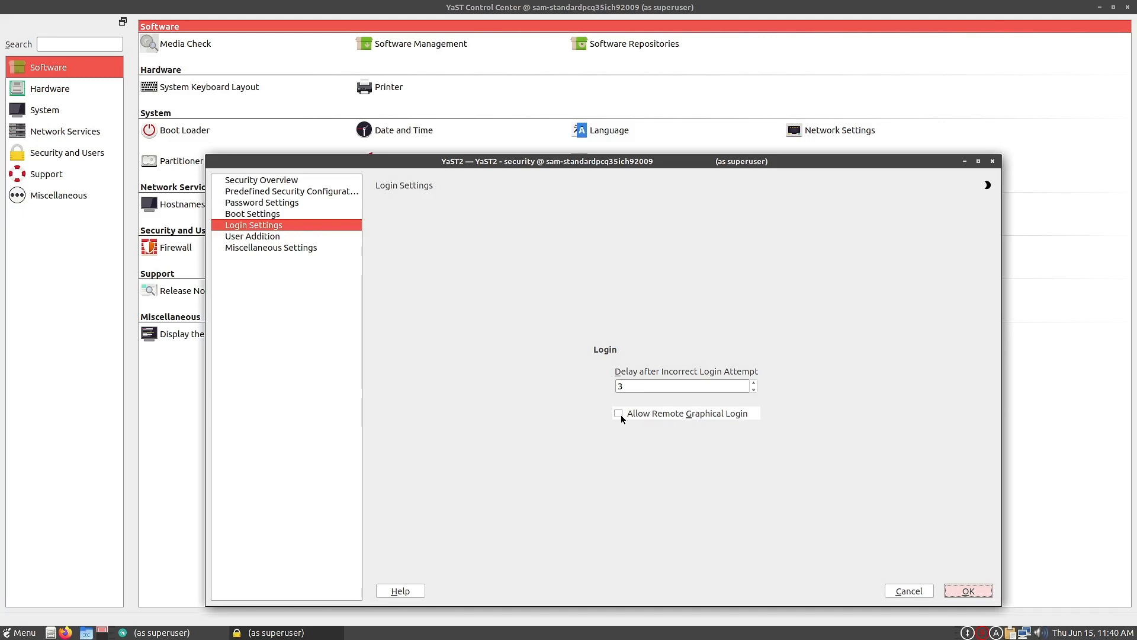
{"action": "left_click", "coordinate": [253, 237]}
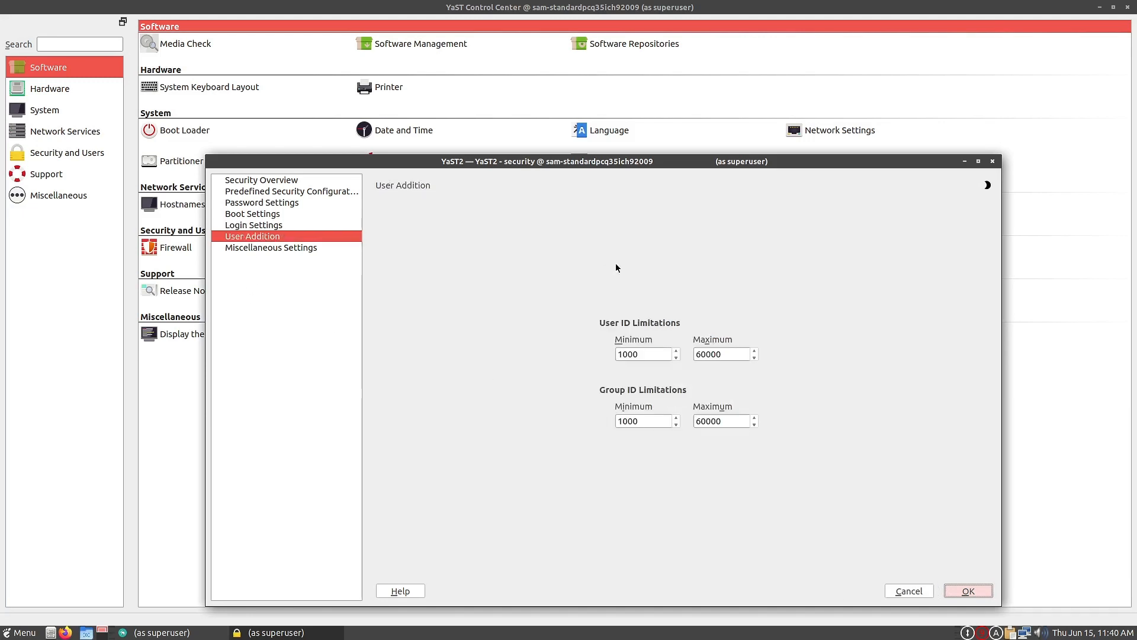
{"action": "left_click", "coordinate": [647, 354]}
Check the File Permissions choices in Miscellaneous Settings, and close the Security Center, discarding all changes.
{"action": "left_click", "coordinate": [305, 248]}
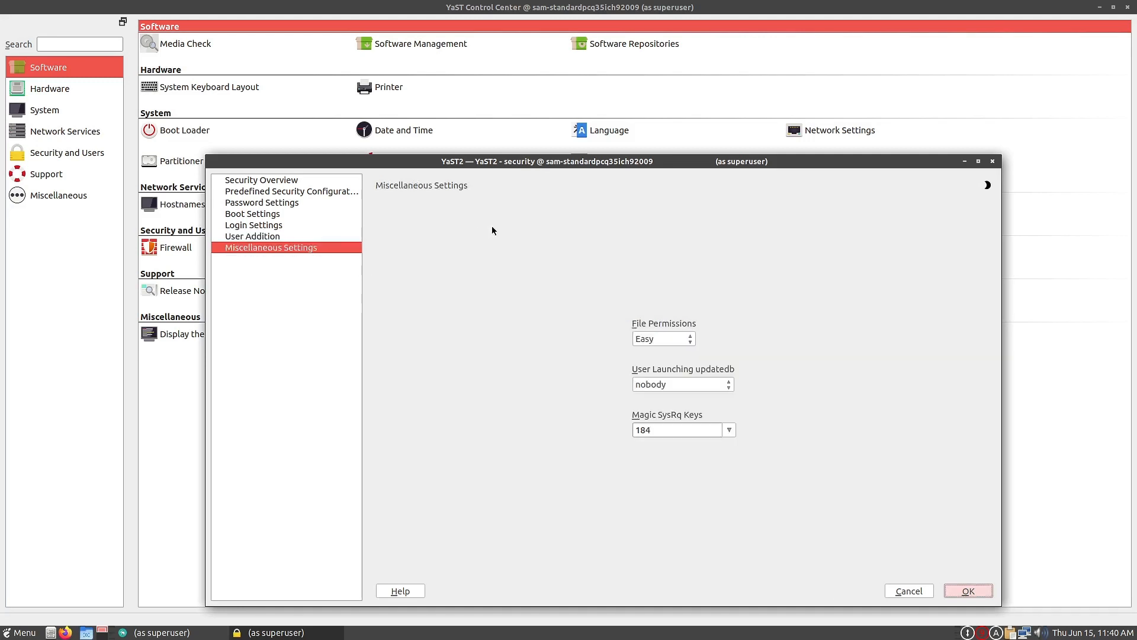
{"action": "left_click", "coordinate": [664, 340]}
{"action": "left_click", "coordinate": [758, 338]}
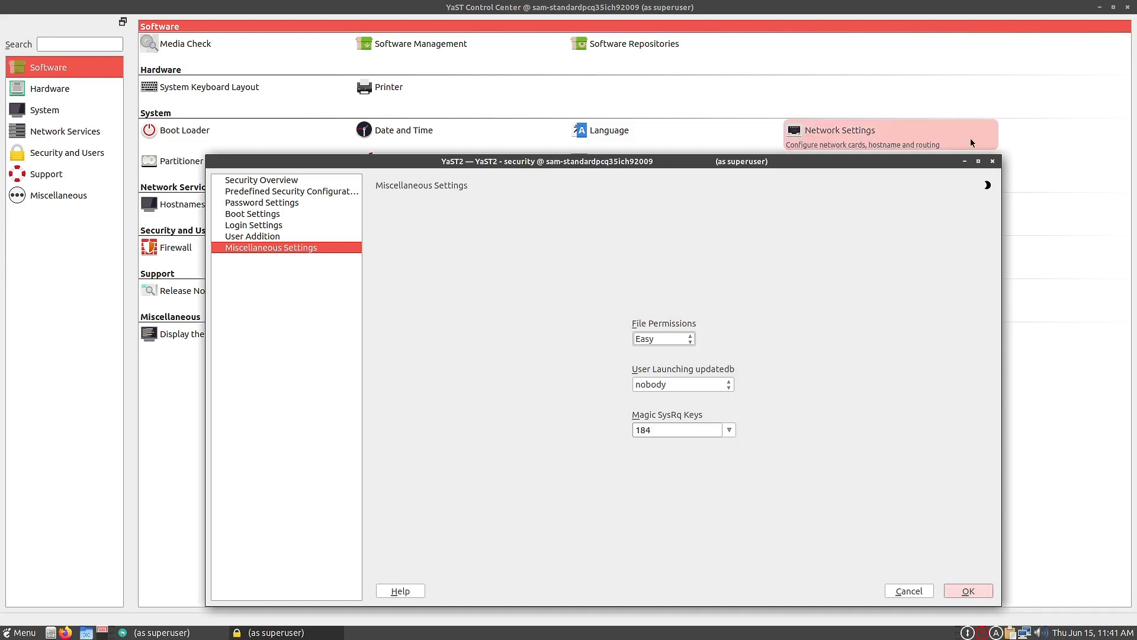
{"action": "left_click", "coordinate": [992, 162]}
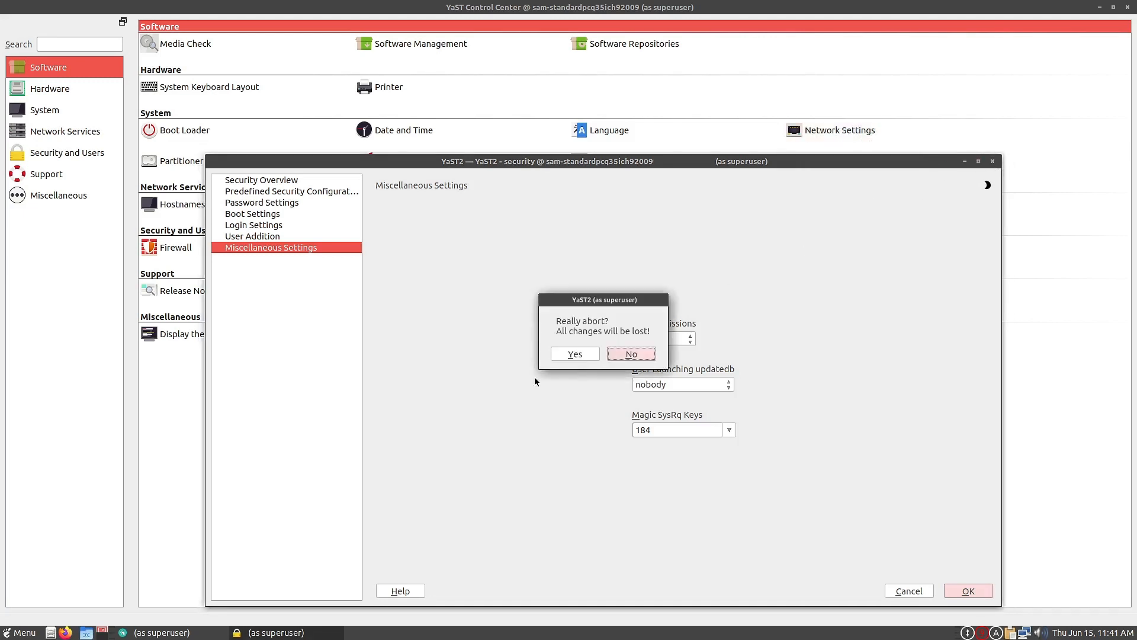
{"action": "left_click", "coordinate": [567, 354]}
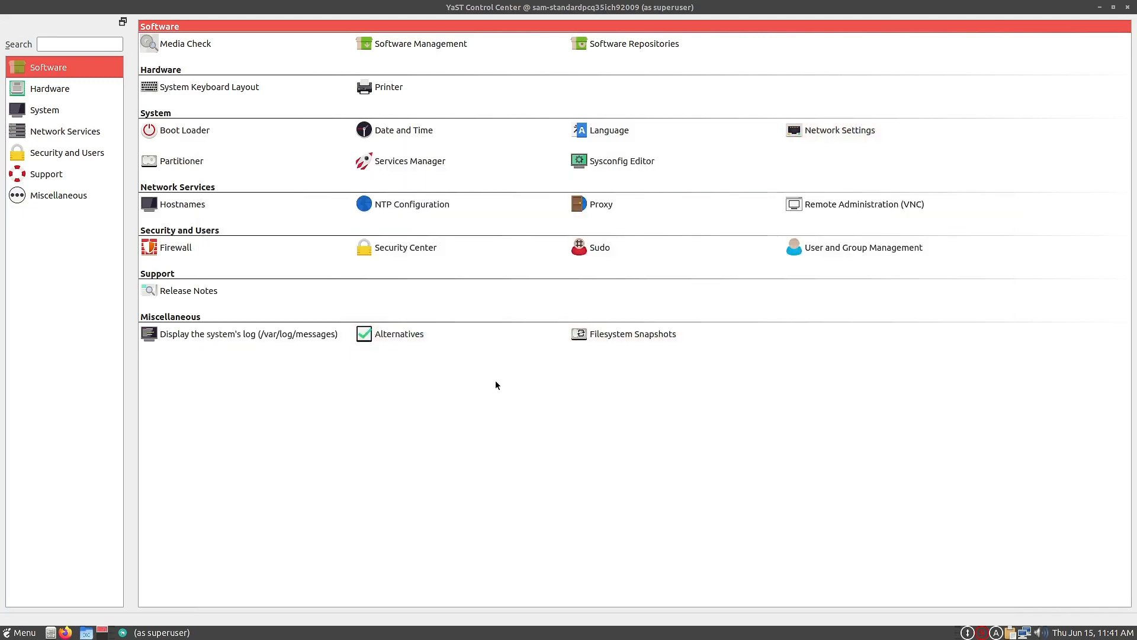
Open the Sudo configuration, examine its rules and its user, RunAs, host and command aliases, and close it from the rules page.
{"action": "left_click", "coordinate": [637, 254]}
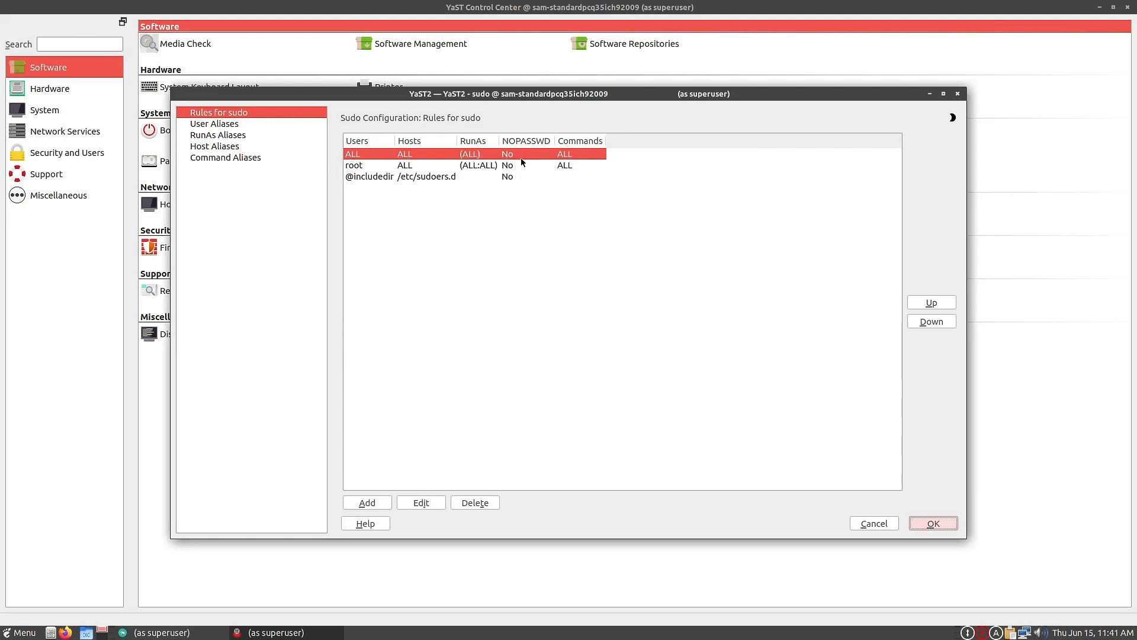
{"action": "left_click", "coordinate": [356, 166]}
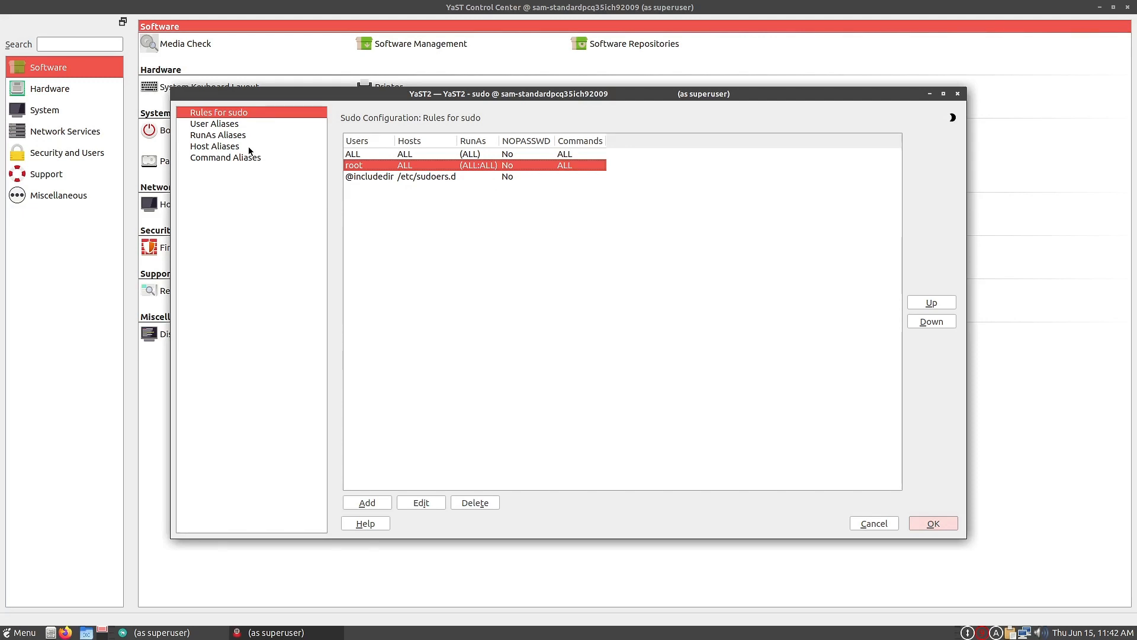
{"action": "left_click", "coordinate": [223, 124]}
{"action": "left_click", "coordinate": [217, 139]}
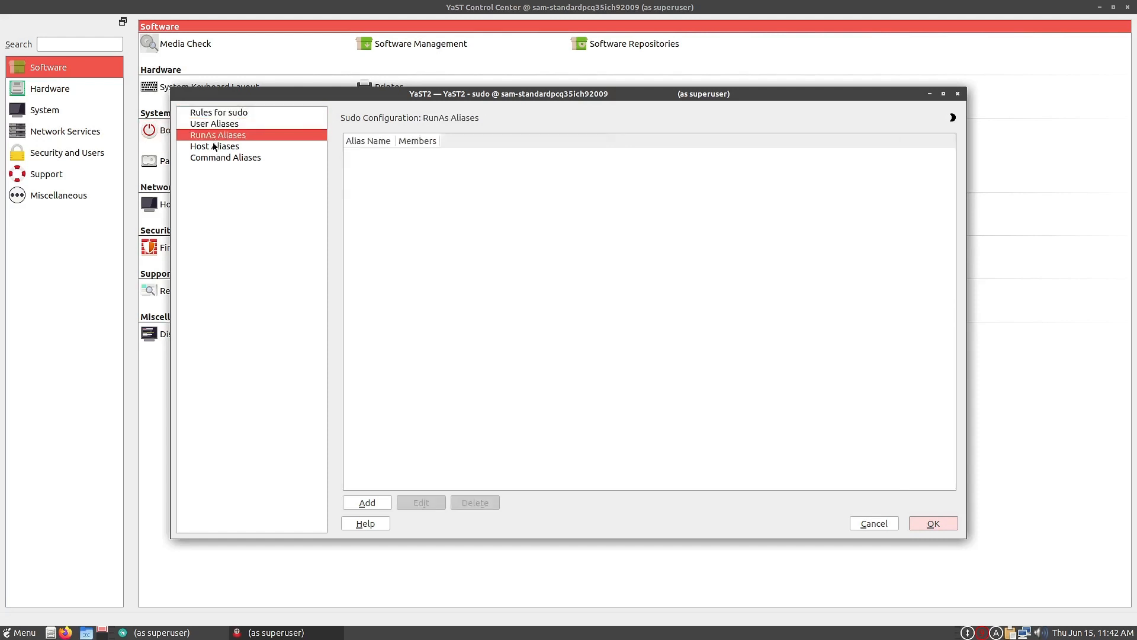
{"action": "left_click", "coordinate": [217, 148]}
{"action": "left_click", "coordinate": [216, 159]}
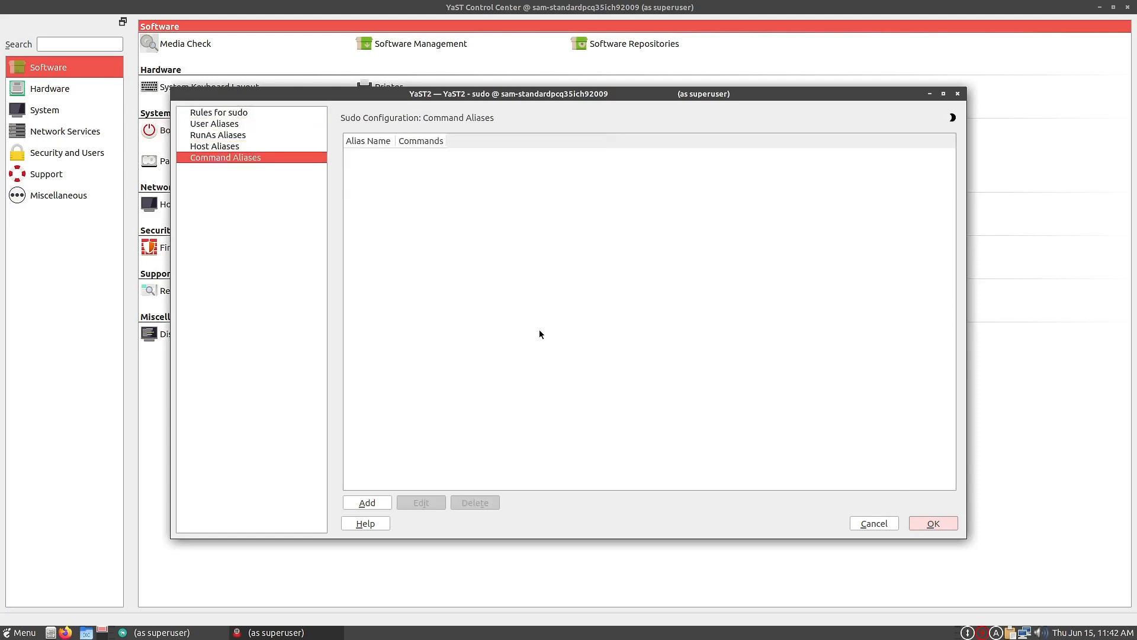
{"action": "left_click", "coordinate": [223, 113]}
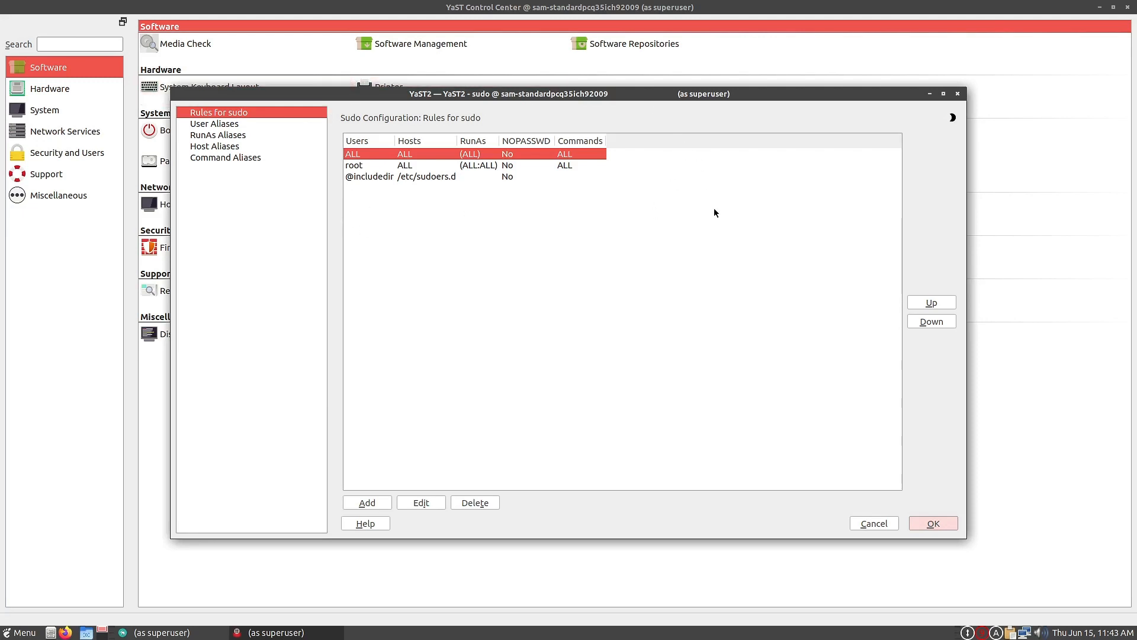
{"action": "left_click", "coordinate": [943, 521]}
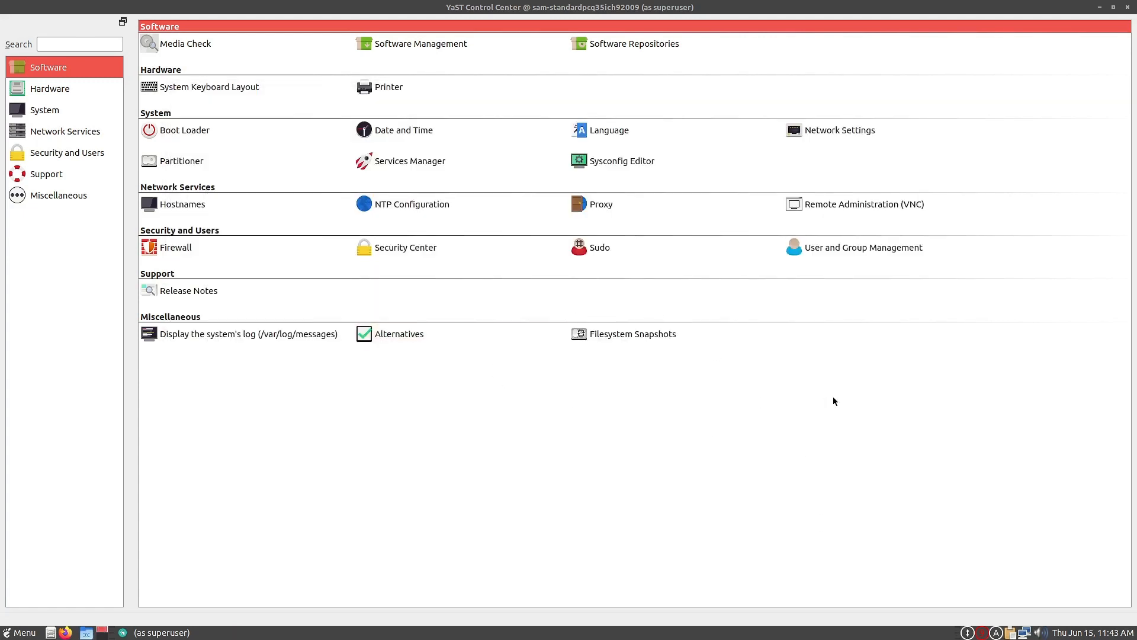
View the Alternatives list and cancel out of it, and close the YaST Control Center.
{"action": "left_click", "coordinate": [452, 339]}
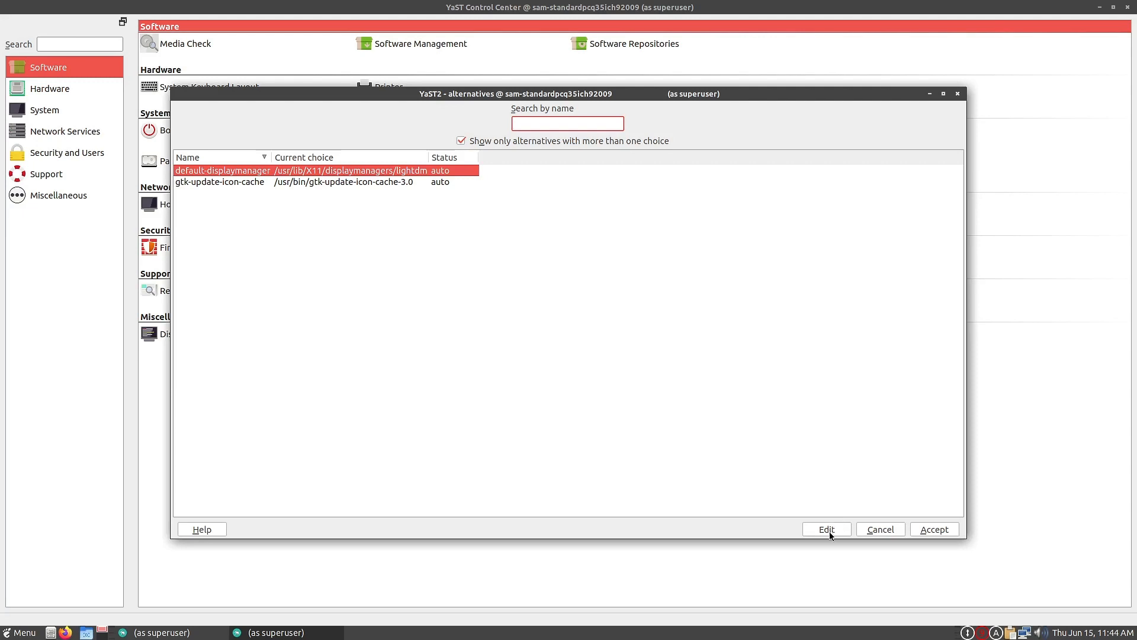
{"action": "left_click", "coordinate": [883, 530]}
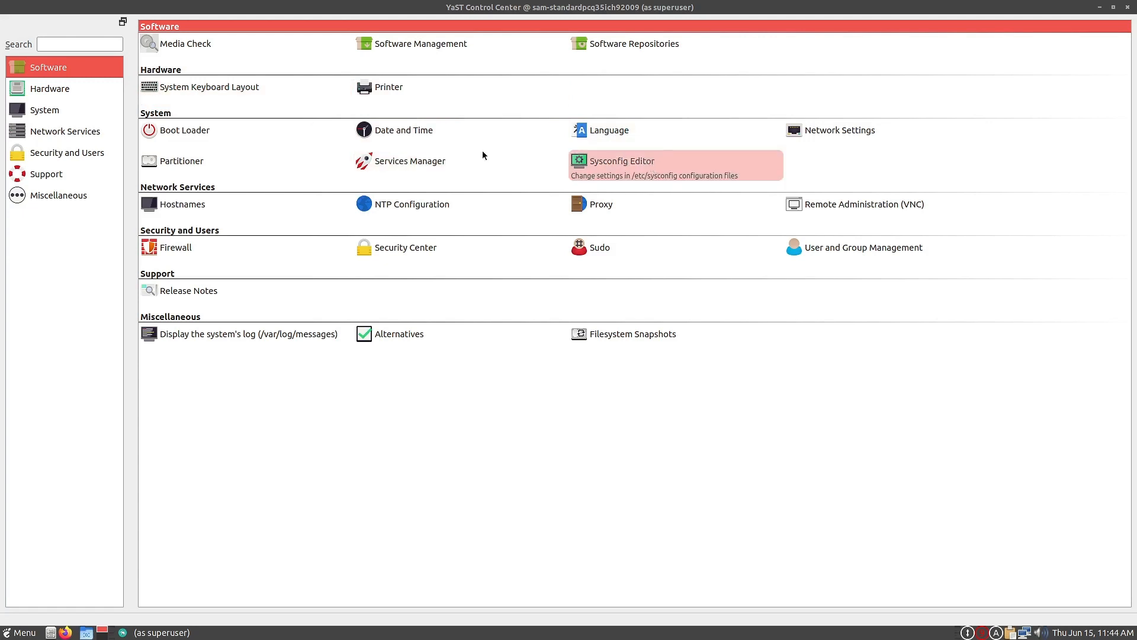
{"action": "left_click", "coordinate": [1128, 7]}
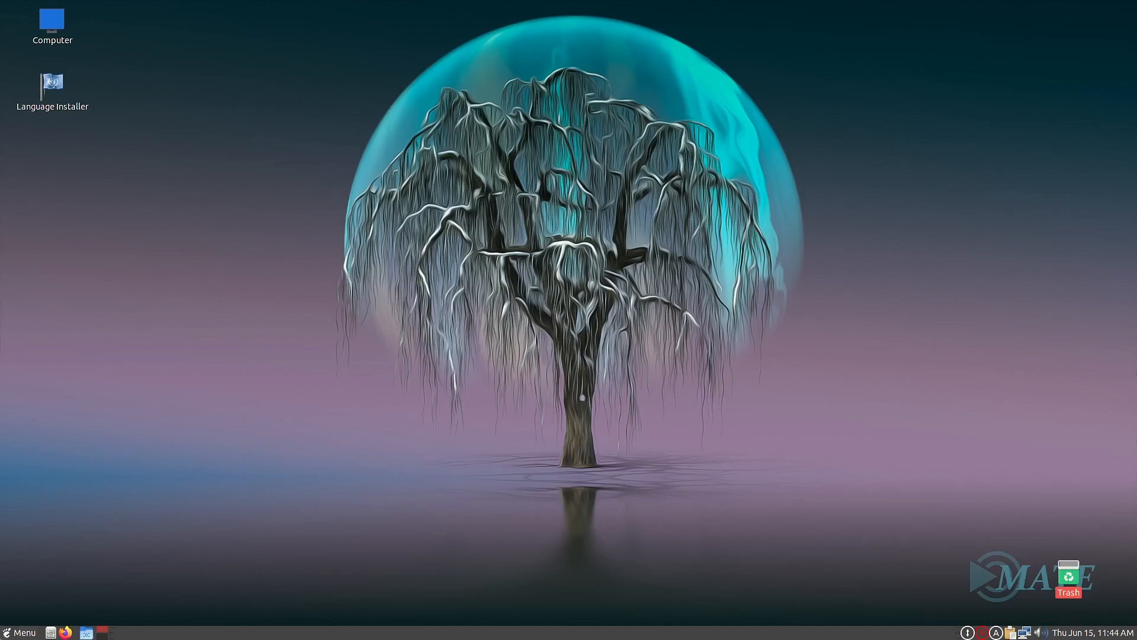
Open the MATE Control Center, look over its settings including the Look and Feel group, and close it.
{"action": "left_click", "coordinate": [19, 632]}
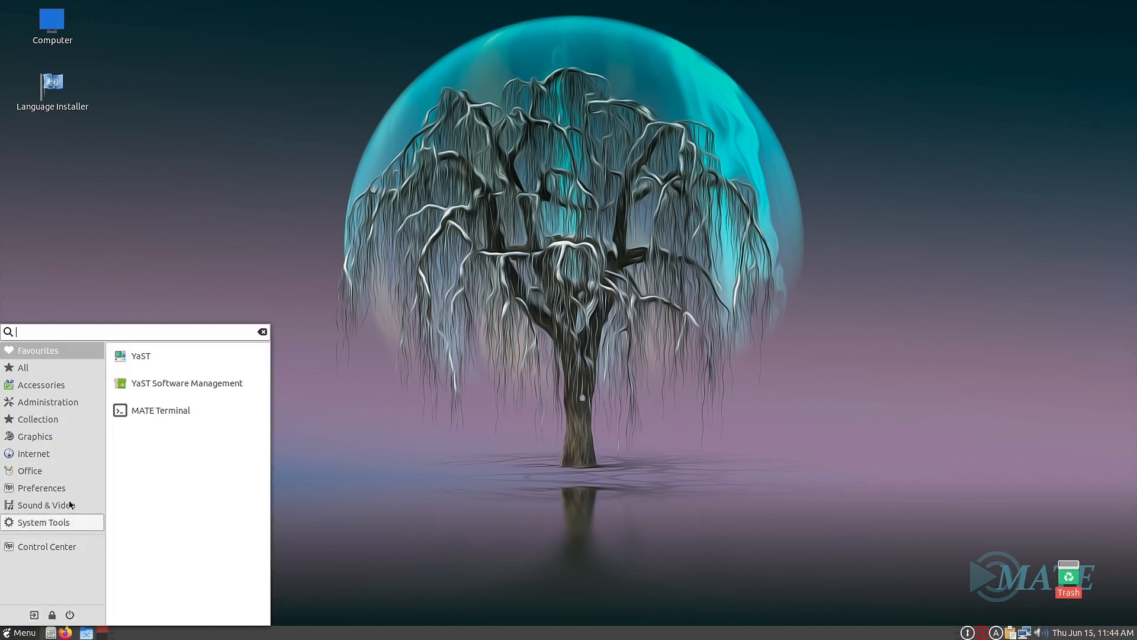
{"action": "left_click", "coordinate": [36, 470]}
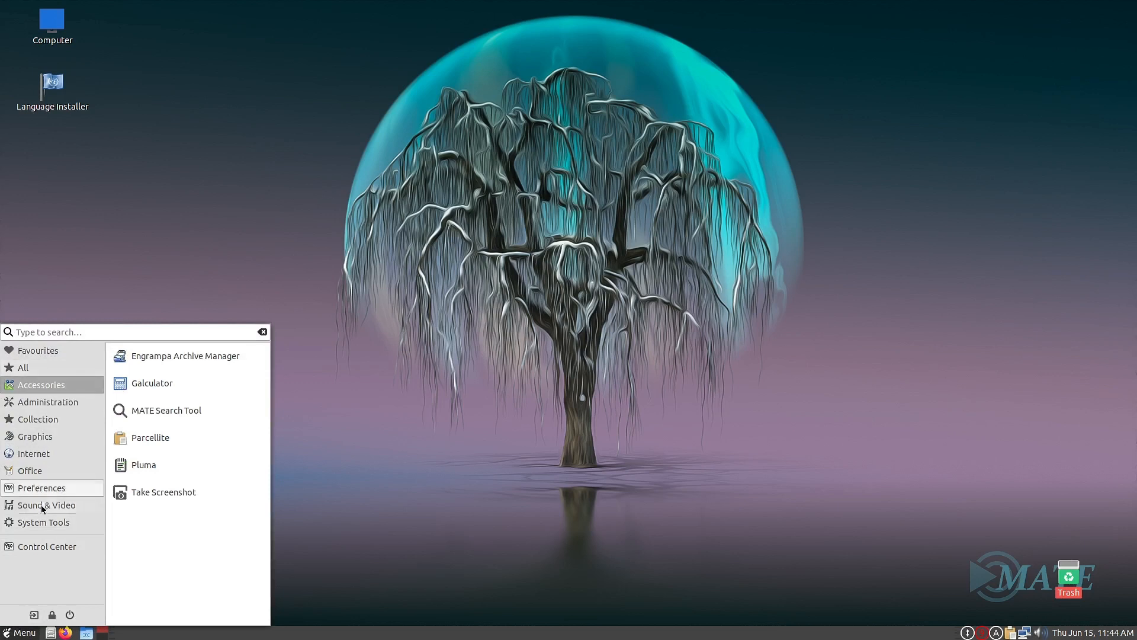
{"action": "left_click", "coordinate": [34, 548]}
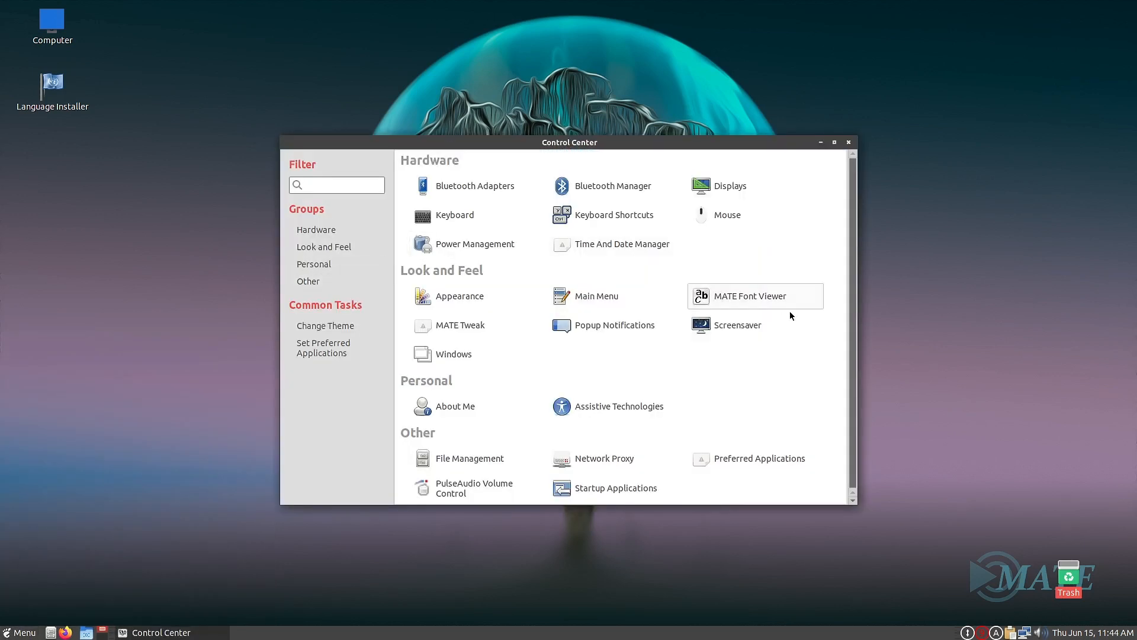
{"action": "scroll", "coordinate": [845, 330], "scroll_direction": "down", "scroll_amount": 2}
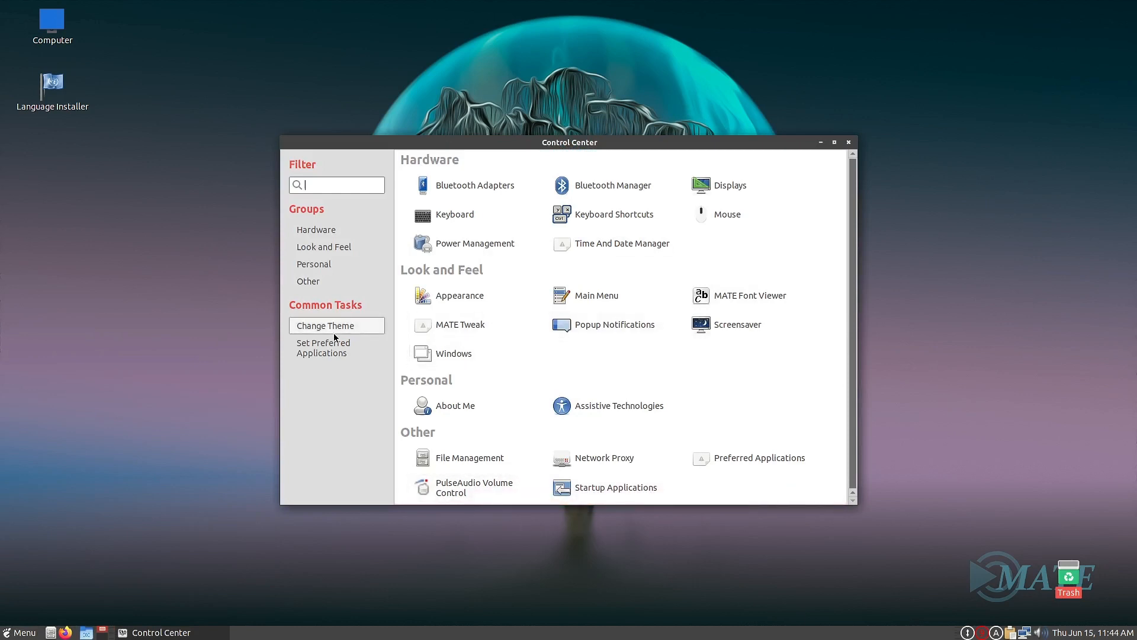
{"action": "left_click", "coordinate": [348, 248]}
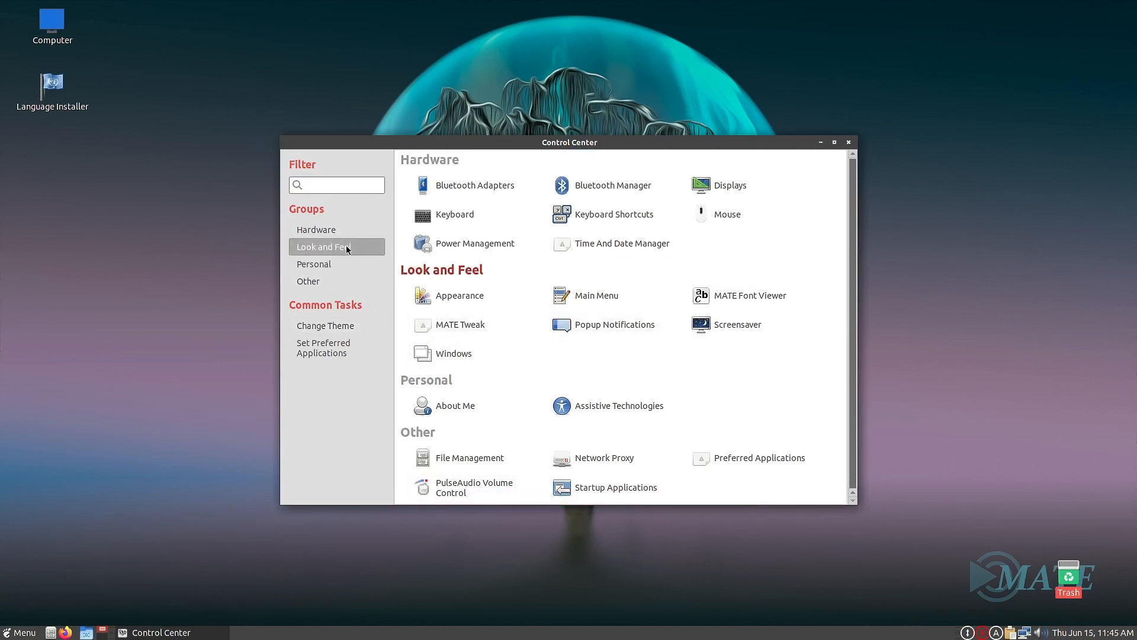
{"action": "key", "text": "alt+F4"}
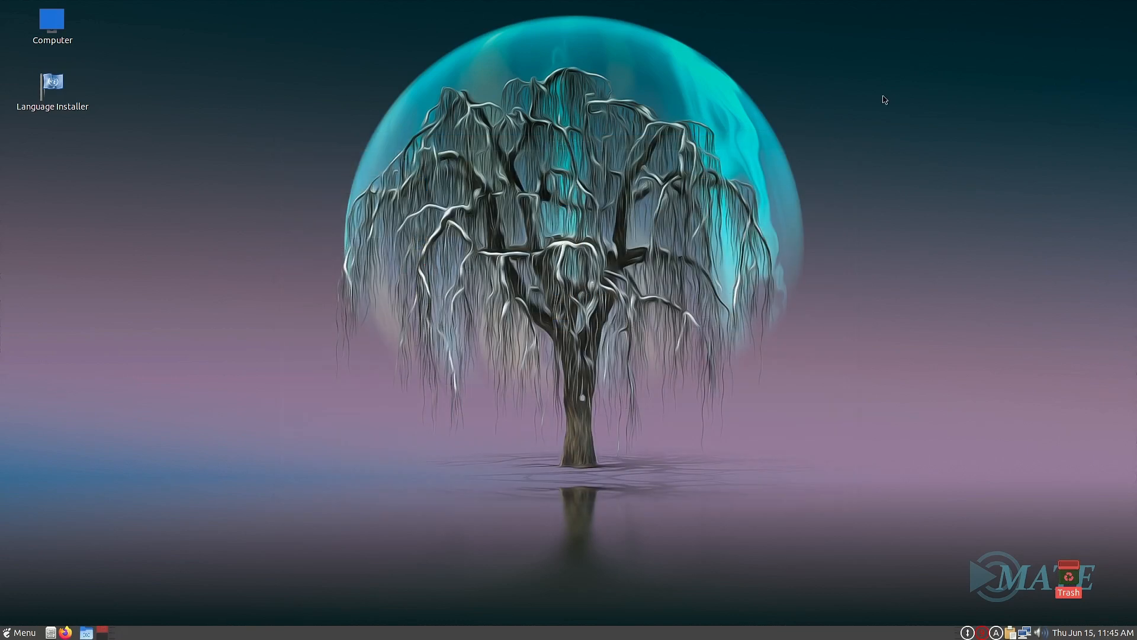